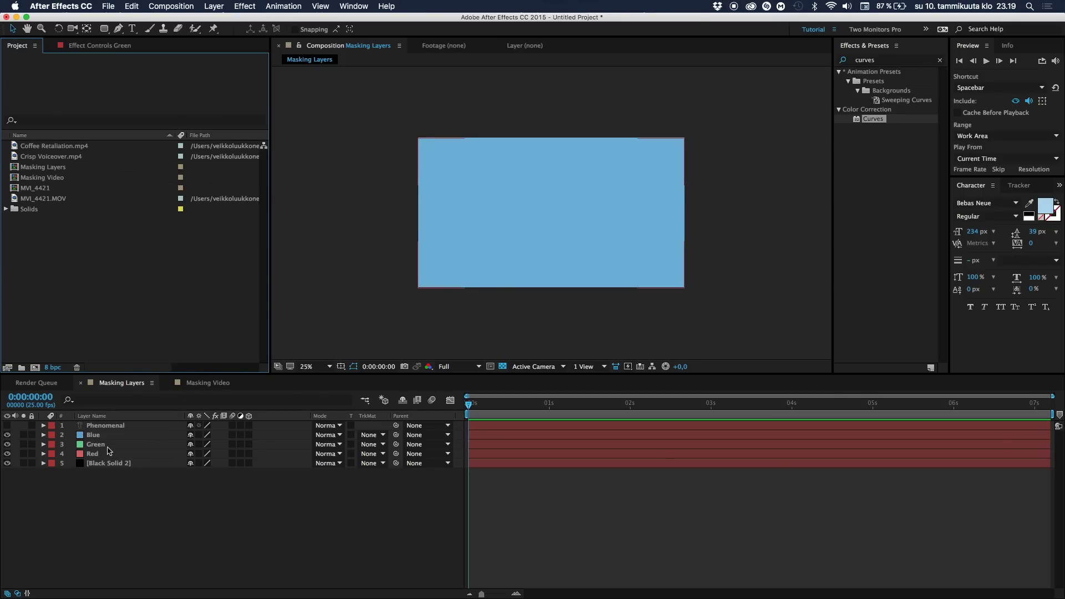
Step: Hide and re-show the Blue, Green and Red layers to check beneath, then select Blue
left_click(7, 436)
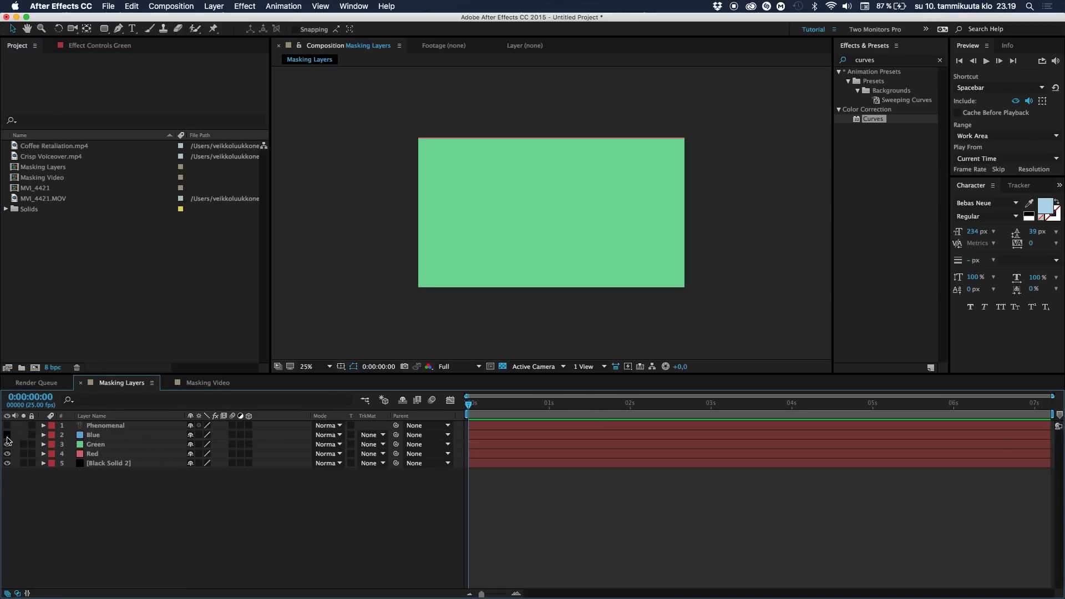
left_click(7, 445)
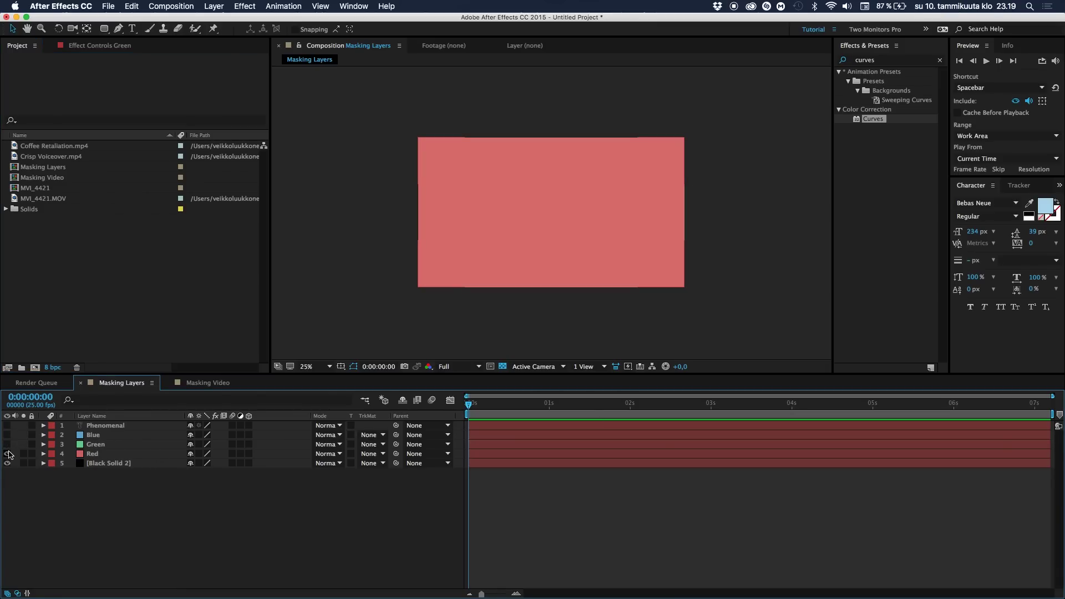
left_click(8, 453)
left_click(8, 454)
left_click(7, 444)
left_click(7, 435)
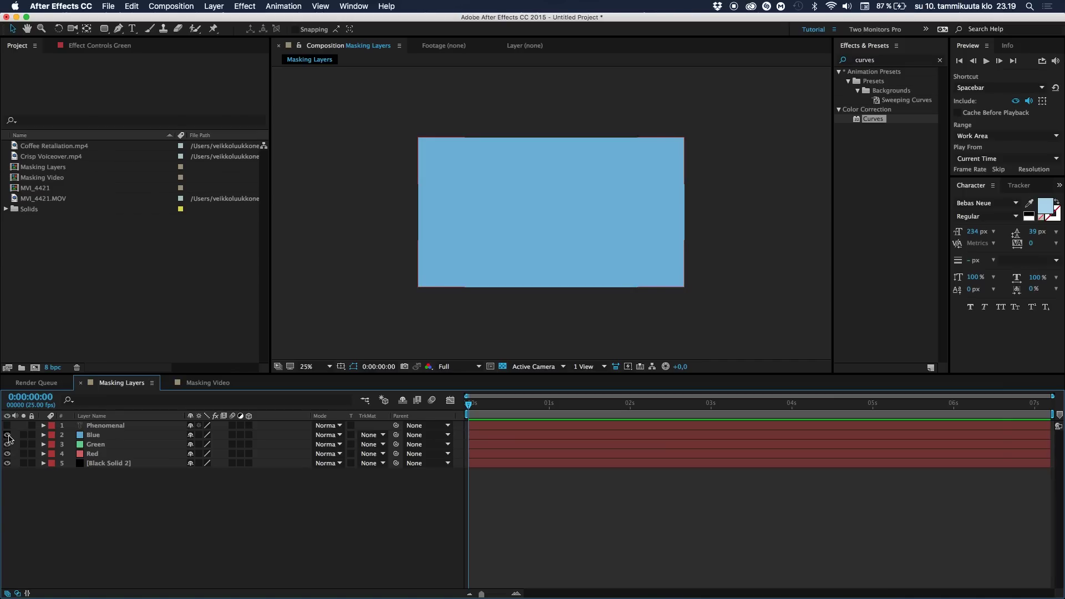
left_click(119, 435)
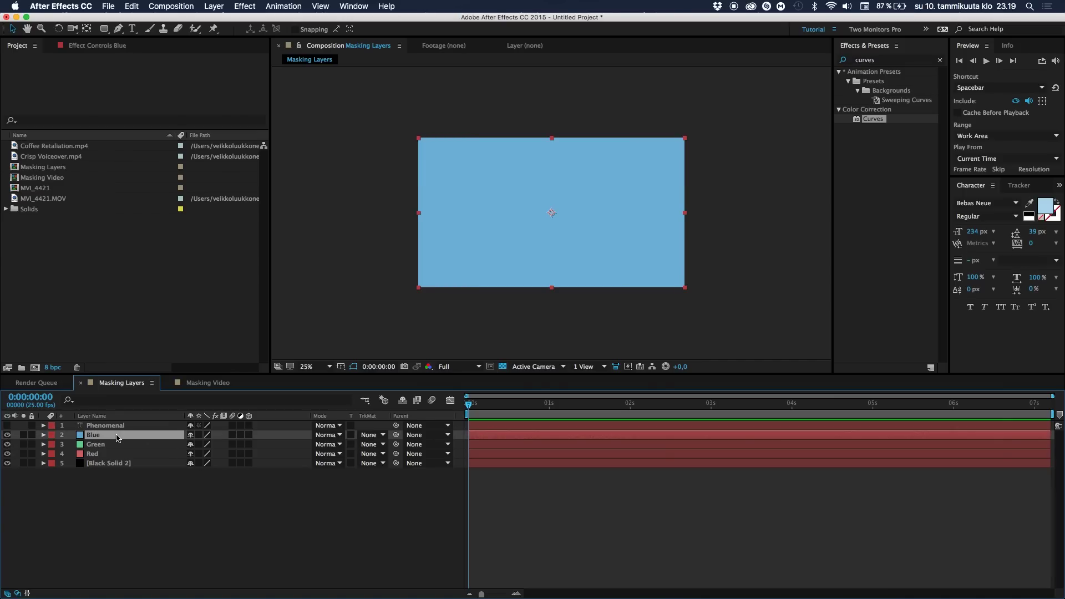
Step: Draw a pentagon mask on the Blue layer with the Polygon Tool
left_click(104, 29)
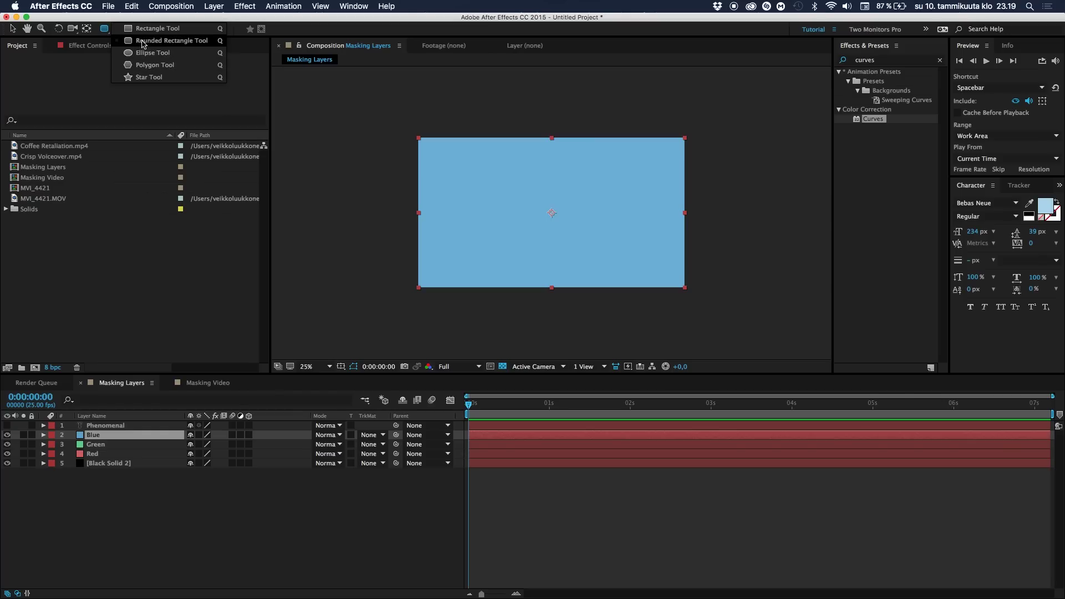
left_click(142, 66)
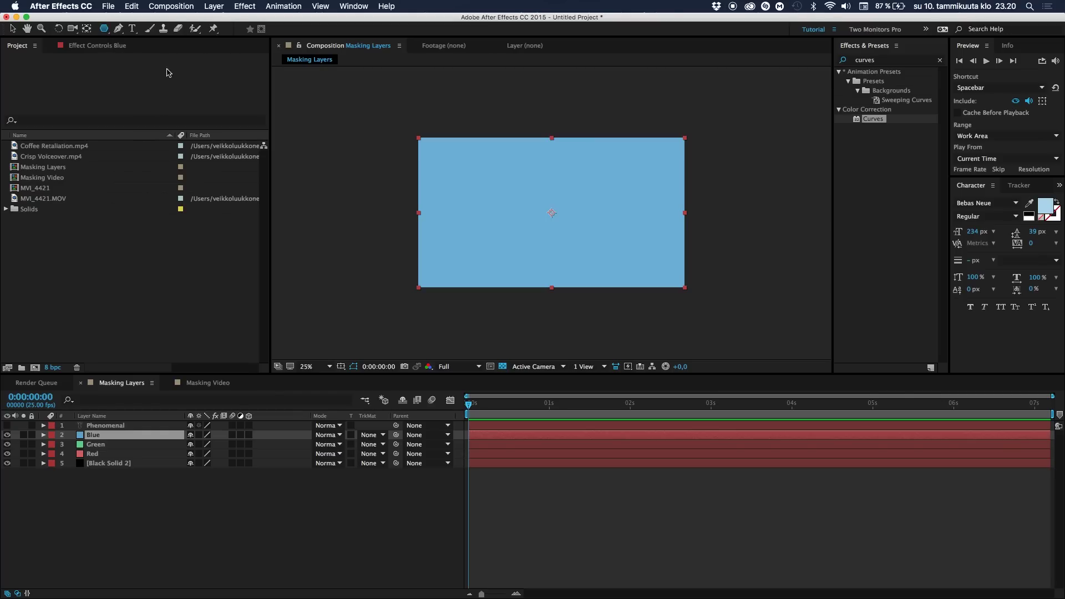
left_click_drag(476, 181, 484, 216)
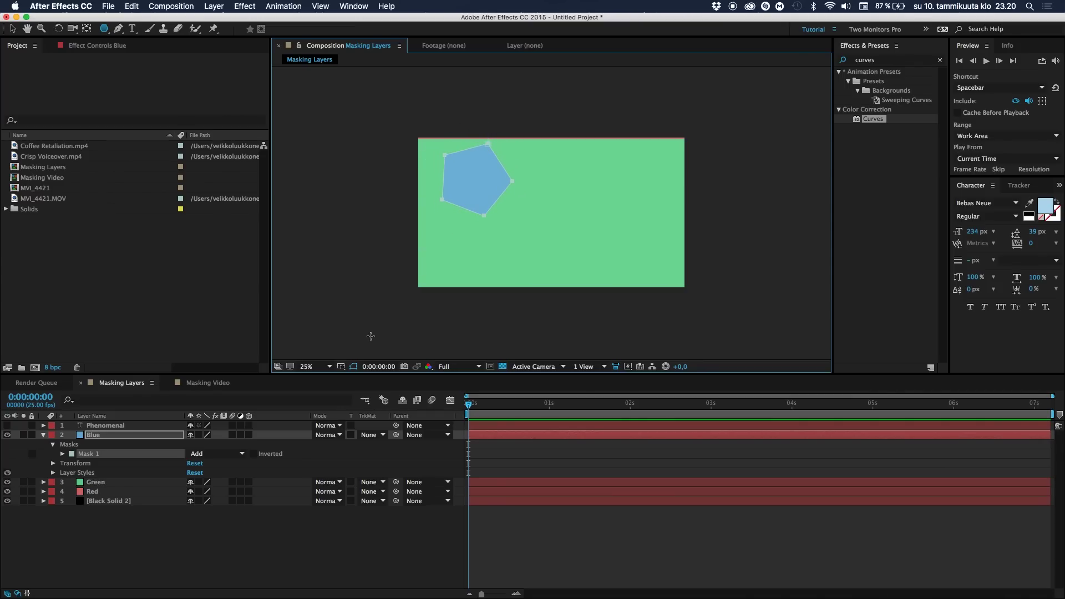
left_click(128, 527)
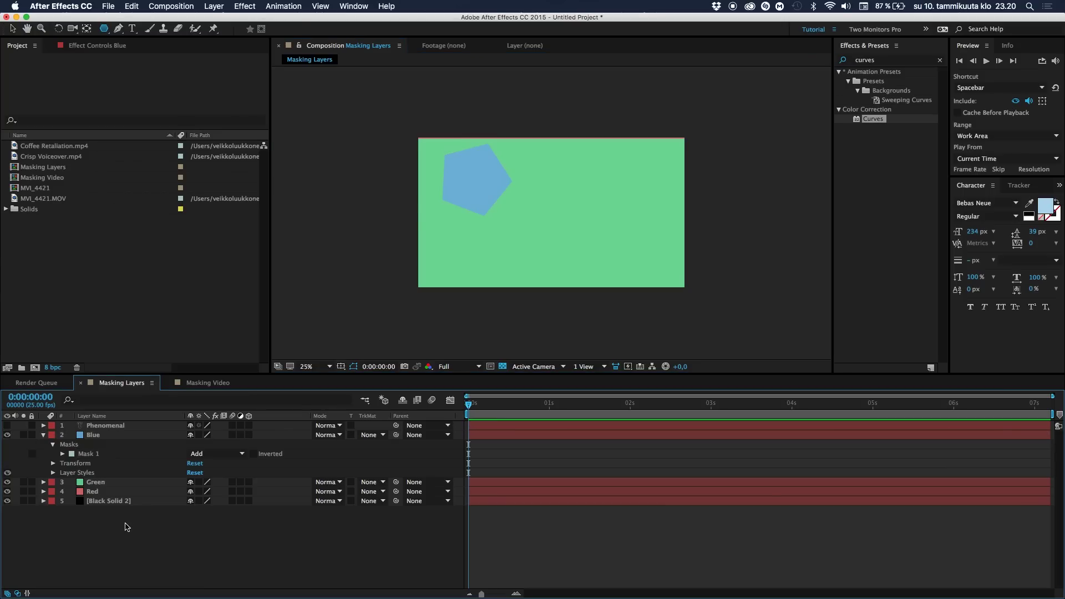
Step: Move the blue pentagon down and to the right with the Selection tool
key("v")
left_click(475, 184)
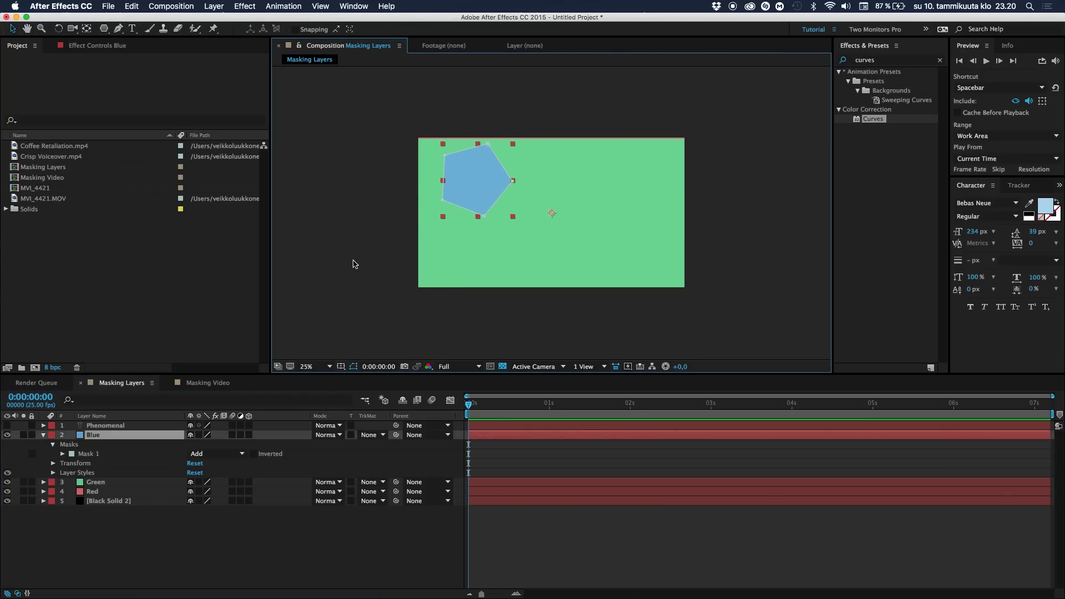
left_click(43, 435)
left_click(111, 531)
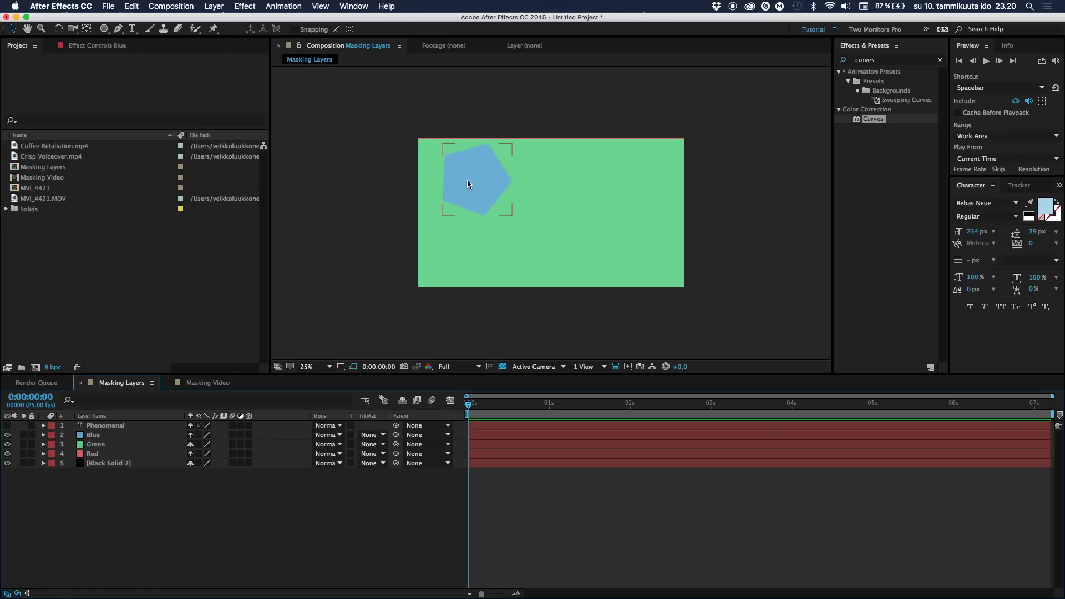
mouse_move(467, 180)
left_mouse_down()
mouse_move(504, 209)
mouse_move(479, 197)
left_mouse_up()
left_click(221, 488)
left_click(133, 440)
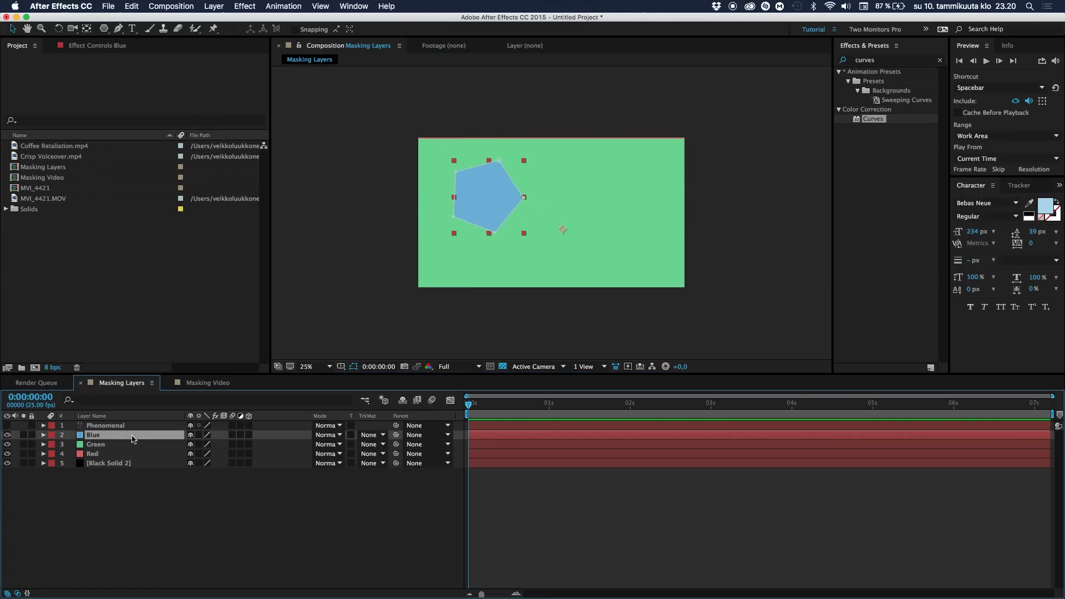
key("m")
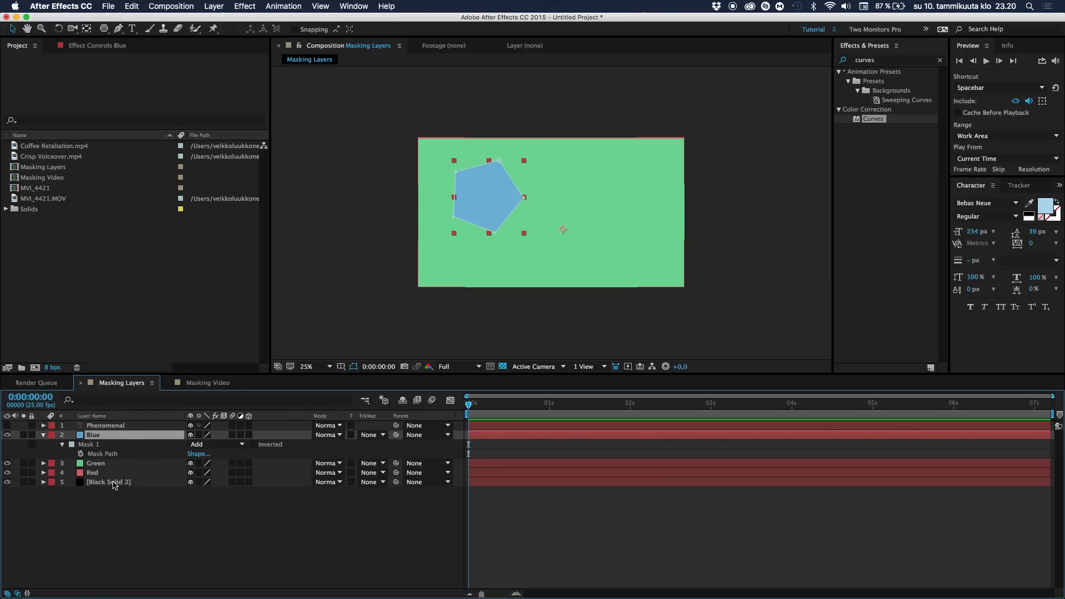
left_click(240, 444)
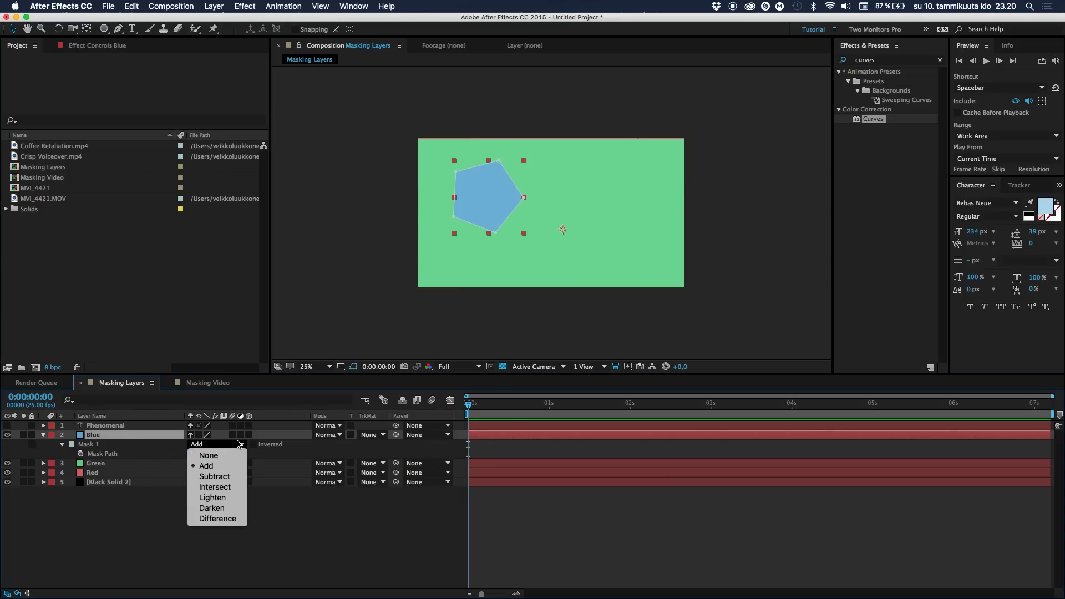
left_click(227, 474)
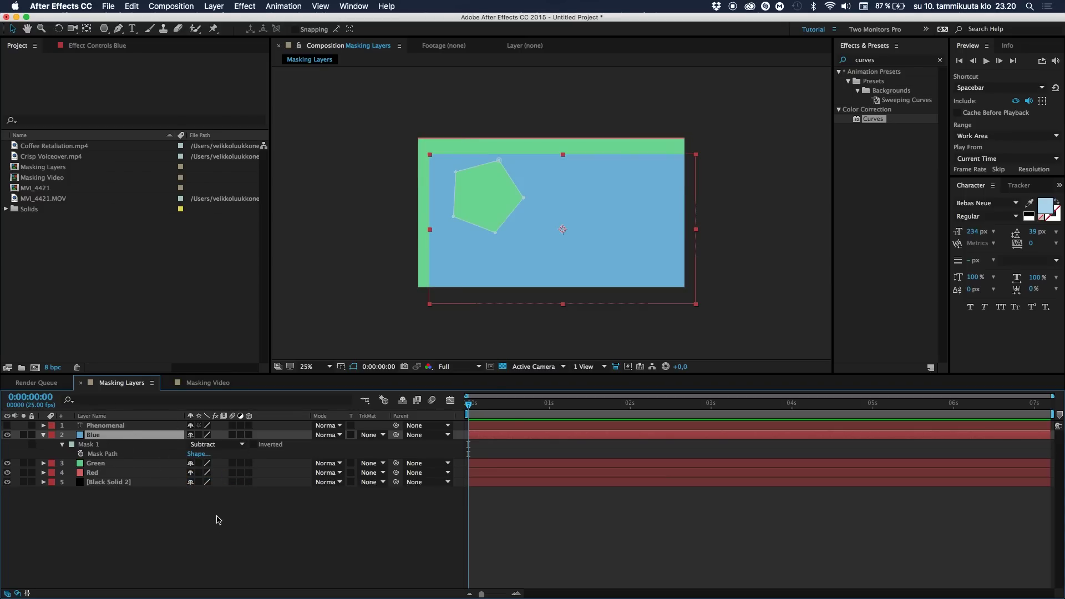
left_click(207, 568)
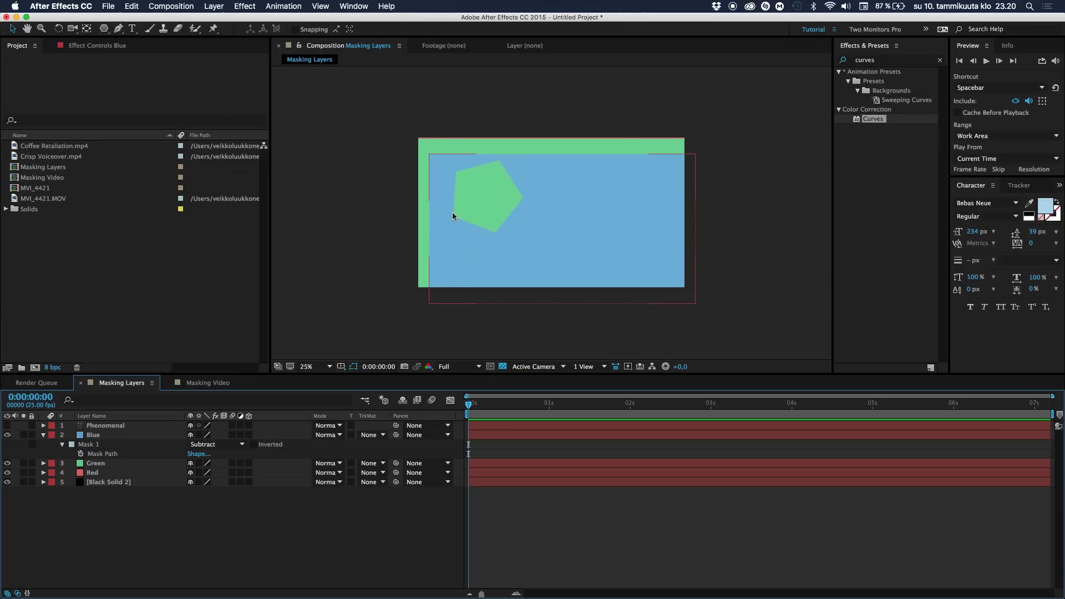
left_click(221, 445)
left_click(209, 466)
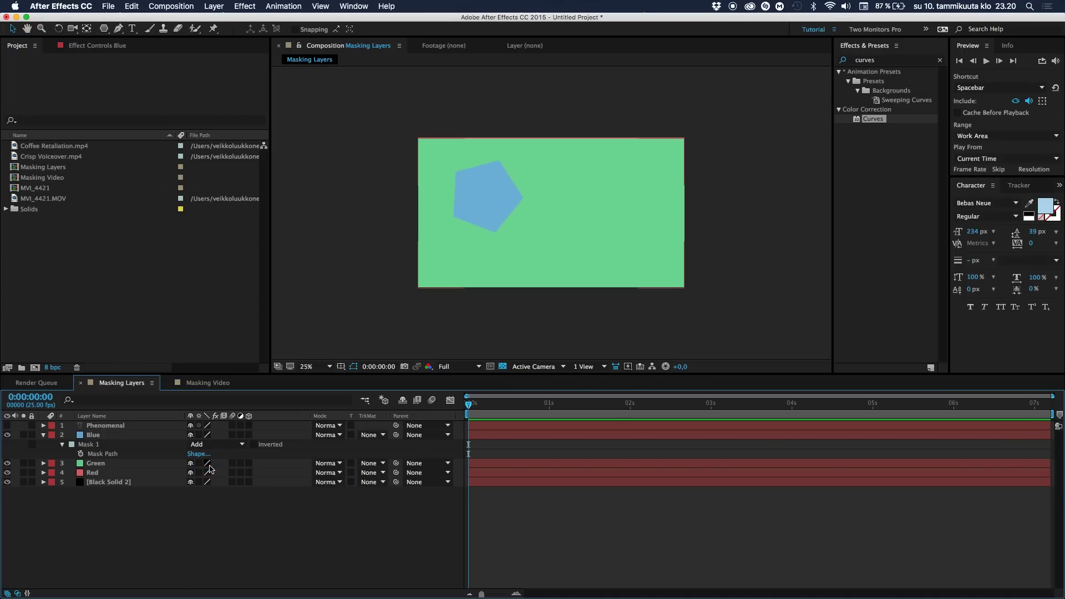
left_click(506, 200)
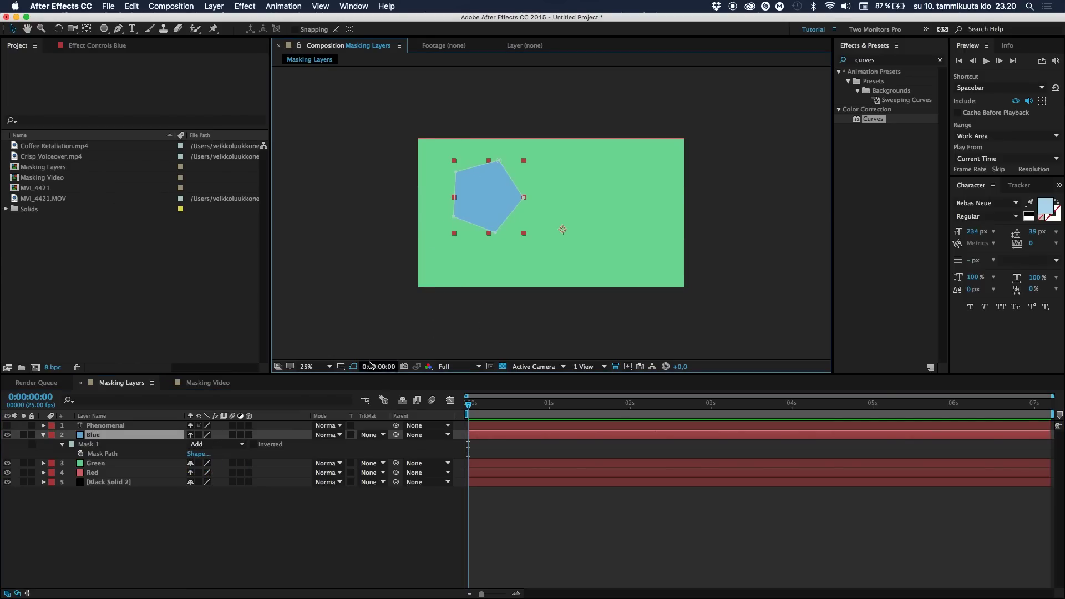
left_click(266, 566)
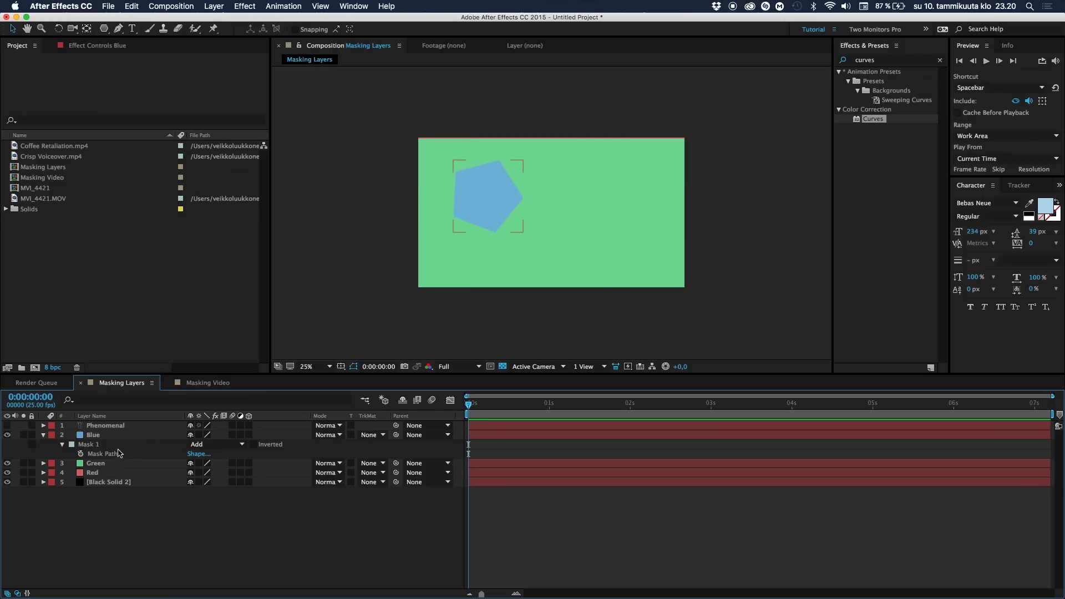
left_click(44, 435)
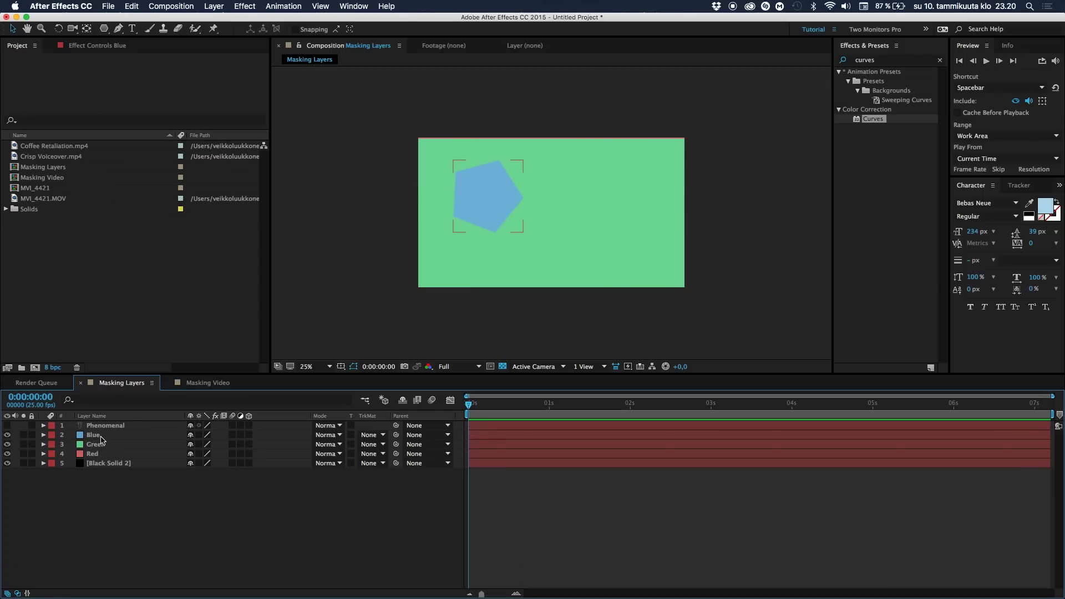
Step: Add a Drop Shadow layer style to the Blue layer
right_click(102, 440)
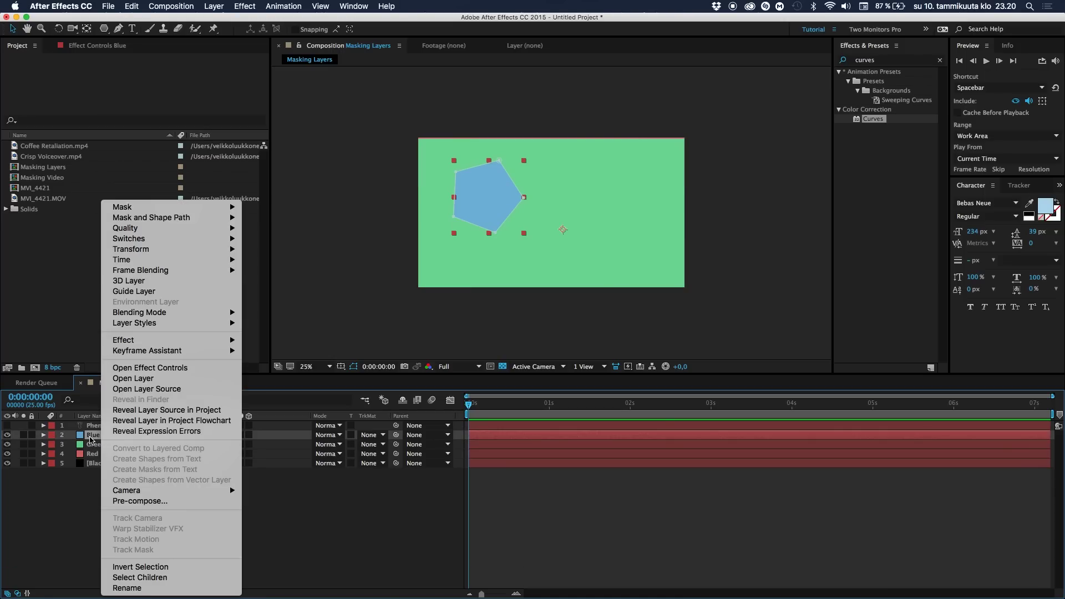
mouse_move(231, 323)
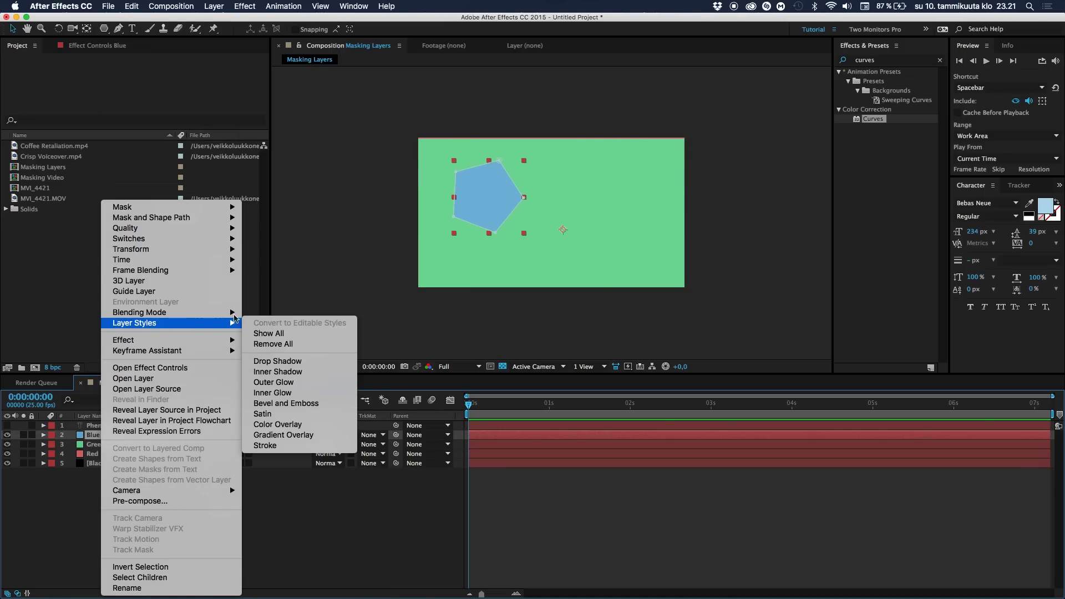
left_click(309, 362)
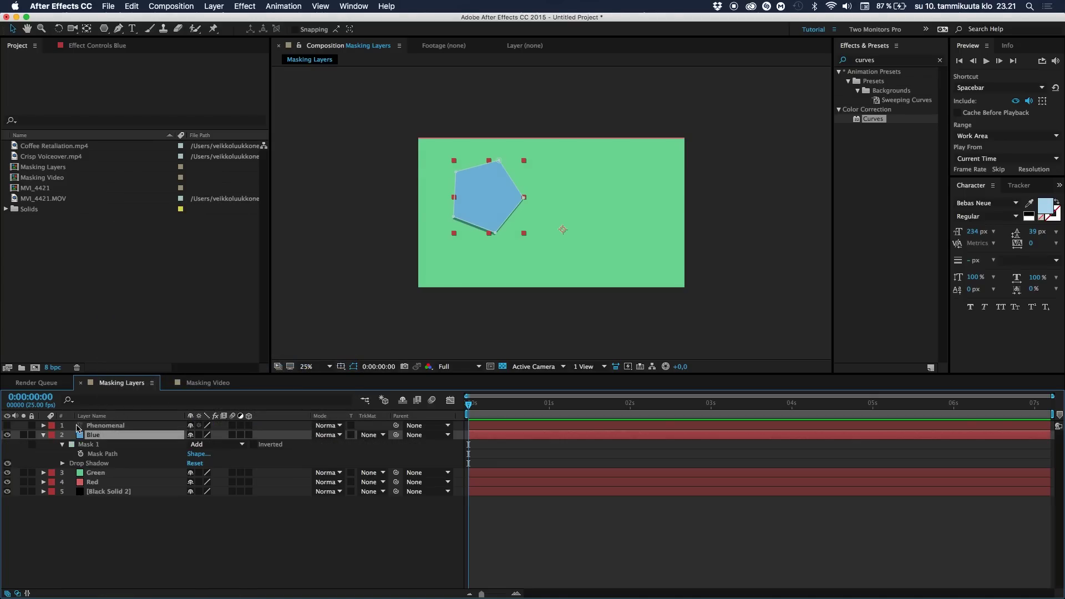
left_click(186, 533)
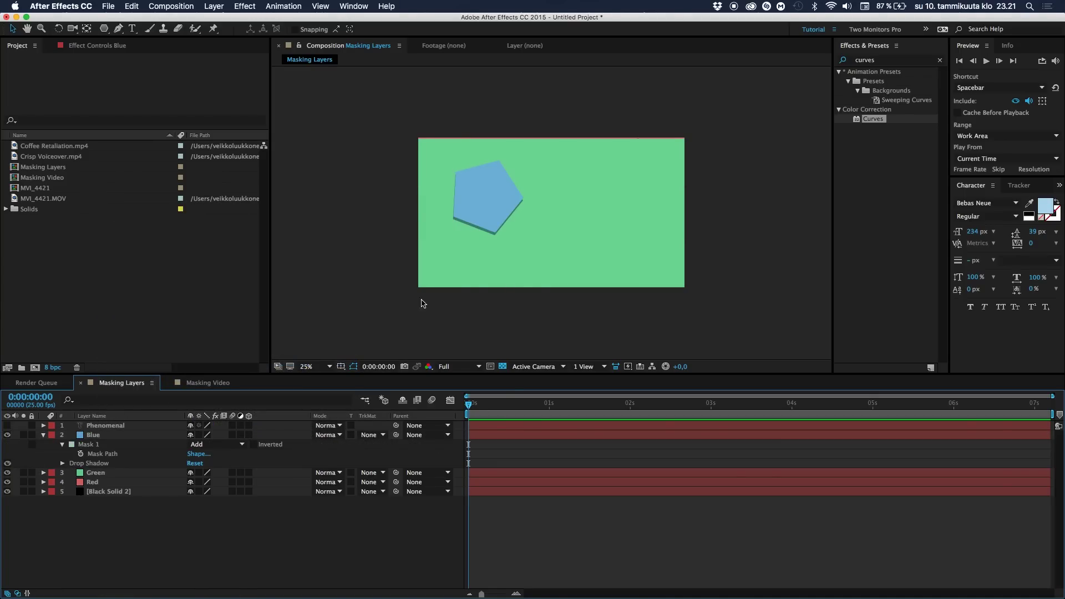
Step: Set the Blue layer's drop shadow angle to 102°
left_click(71, 463)
left_click(62, 463)
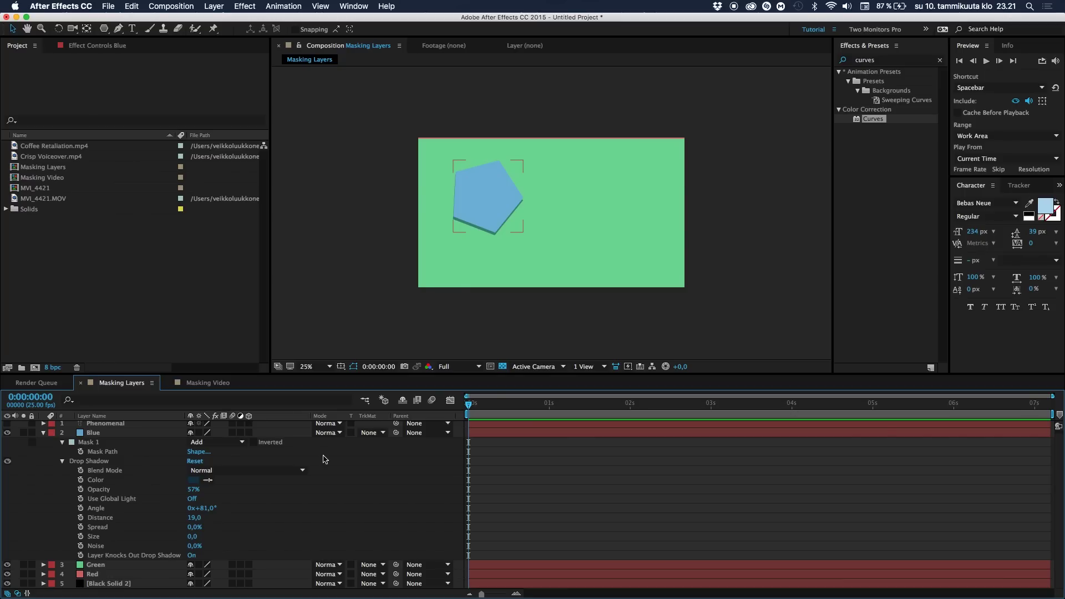
mouse_move(208, 508)
left_mouse_down()
mouse_move(223, 508)
mouse_move(207, 537)
mouse_move(196, 519)
left_mouse_up()
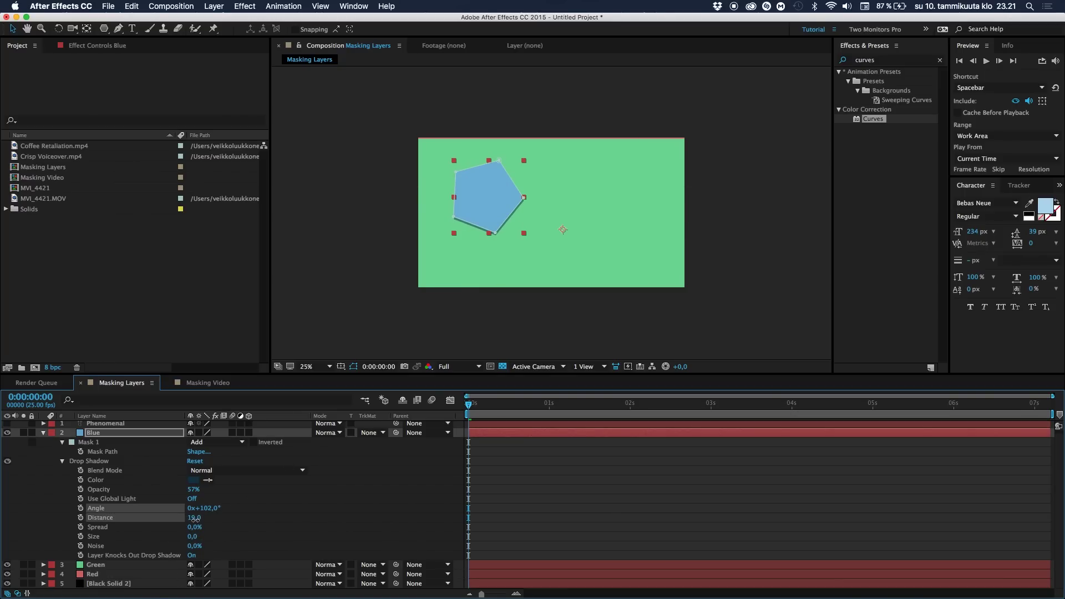
left_click(43, 433)
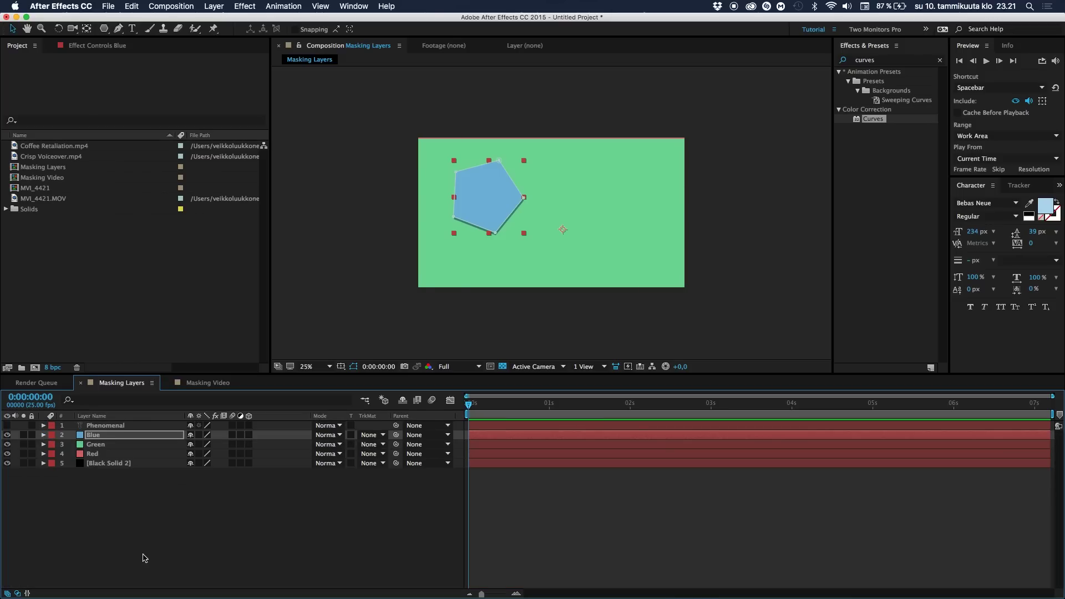
left_click(148, 564)
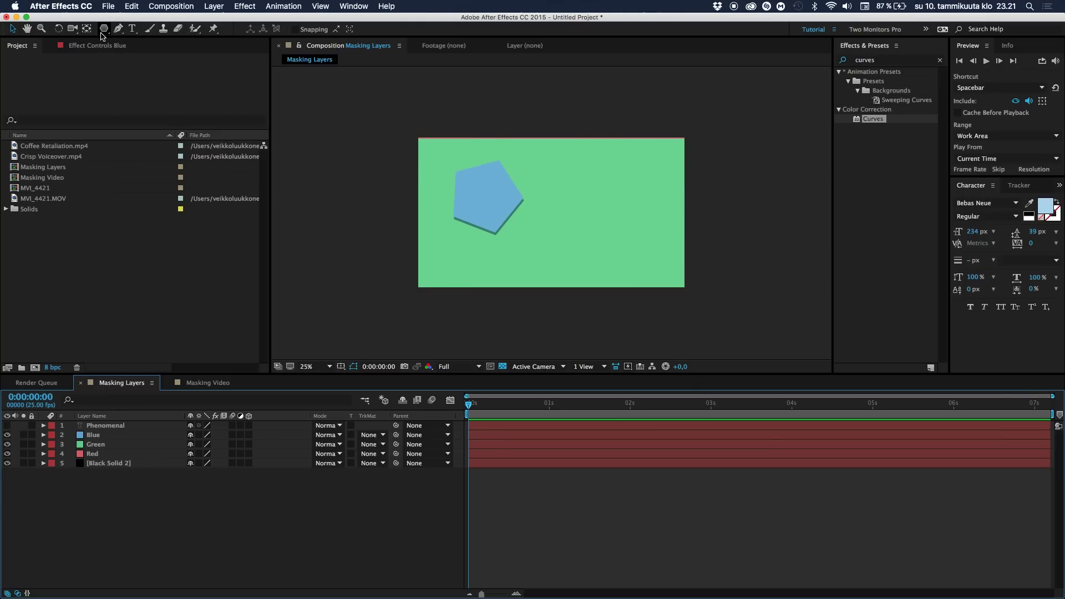
Step: Nudge the blue pentagon slightly to the right
left_click(512, 199)
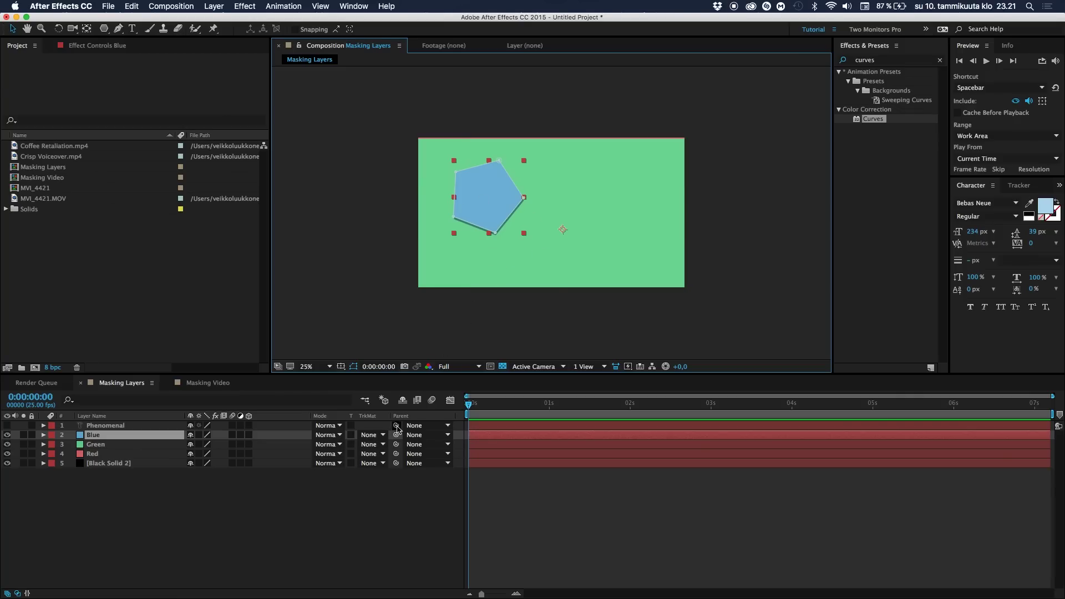
mouse_move(480, 203)
left_mouse_down()
mouse_move(566, 201)
mouse_move(488, 202)
left_mouse_up()
key("Return")
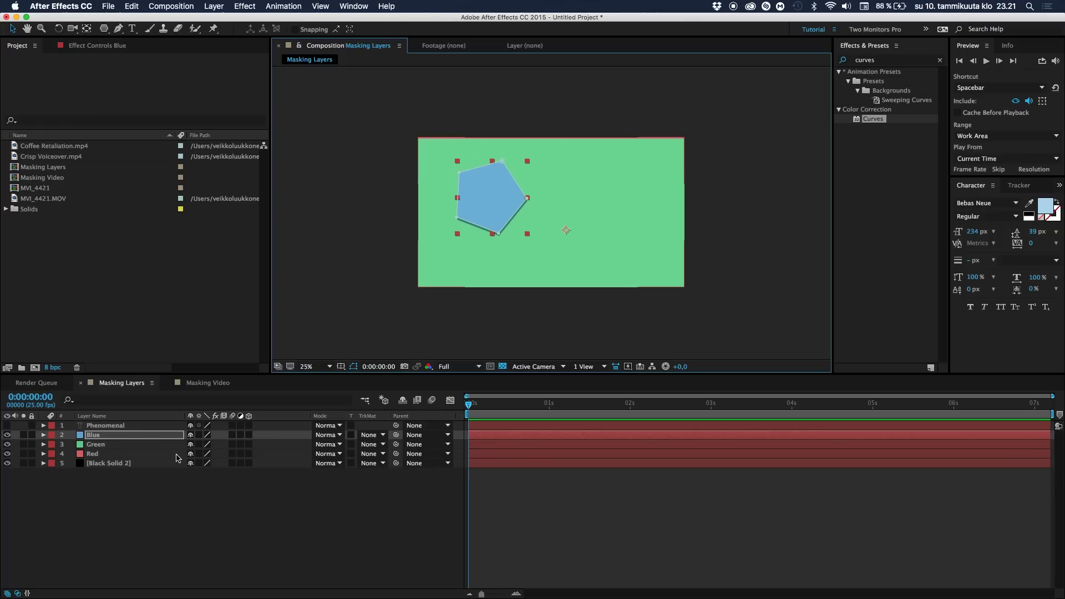
Step: Set a Mask Path keyframe at 0 s and move the time indicator to about 1s06
key("m")
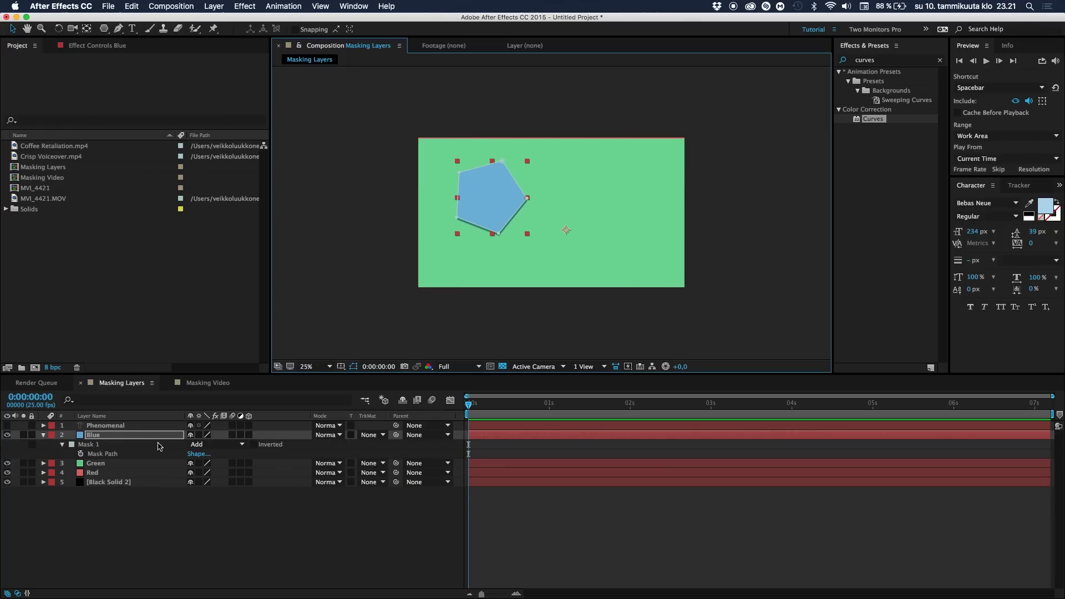
left_click(81, 453)
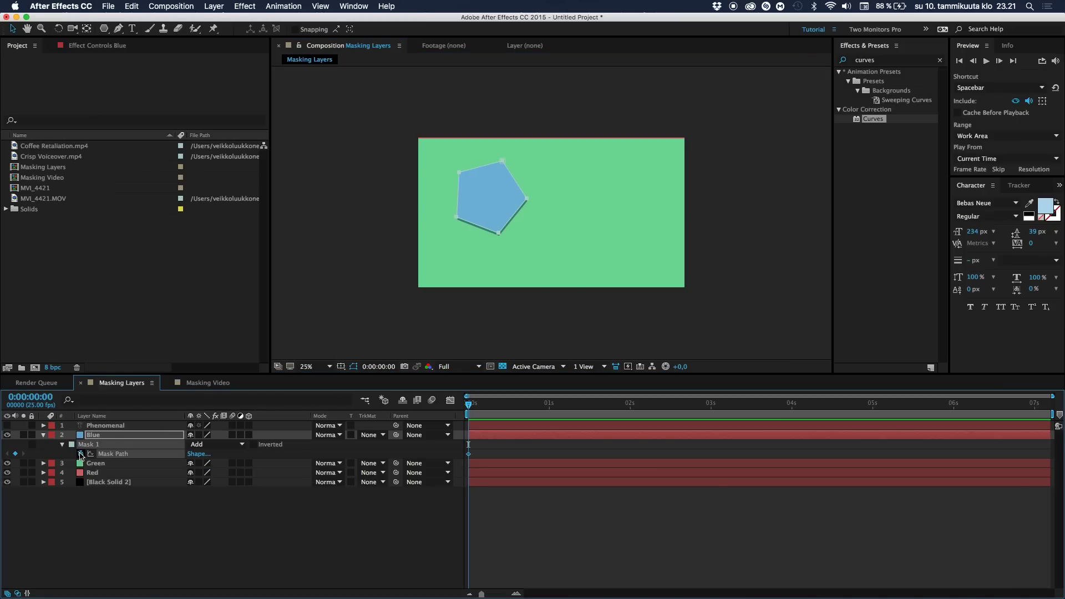
left_click_drag(476, 404, 631, 423)
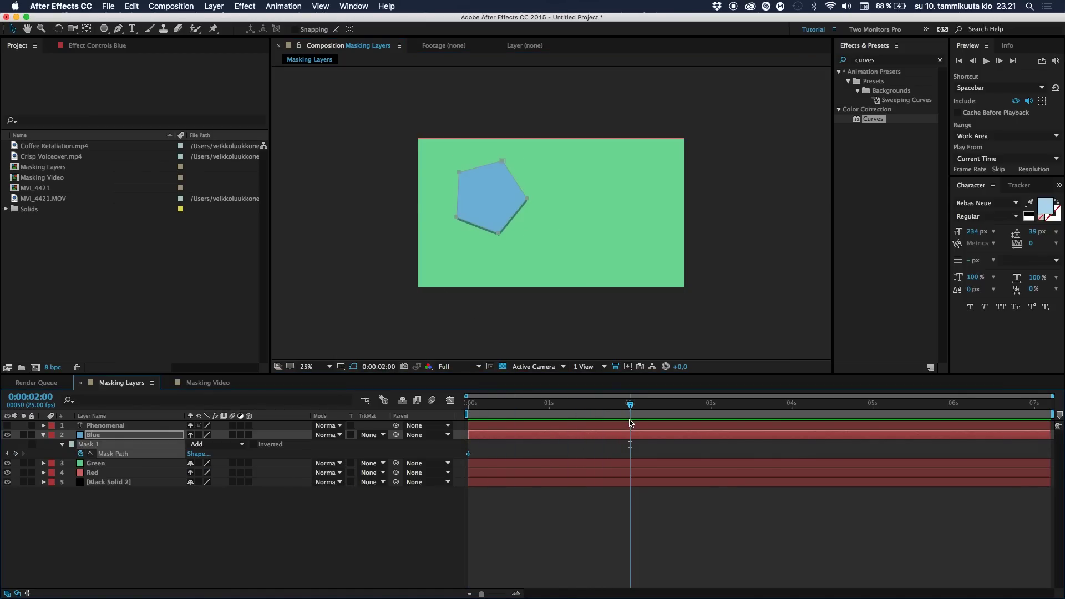
Step: At 2 s, pull the pentagon mask's right point far to the right
double_click(490, 211)
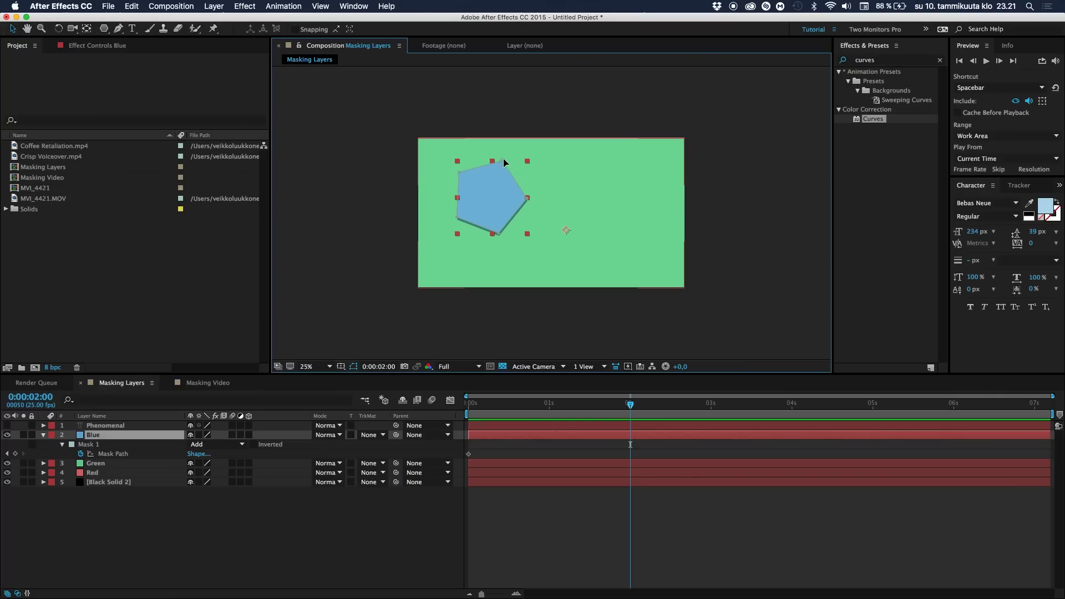
key("period")
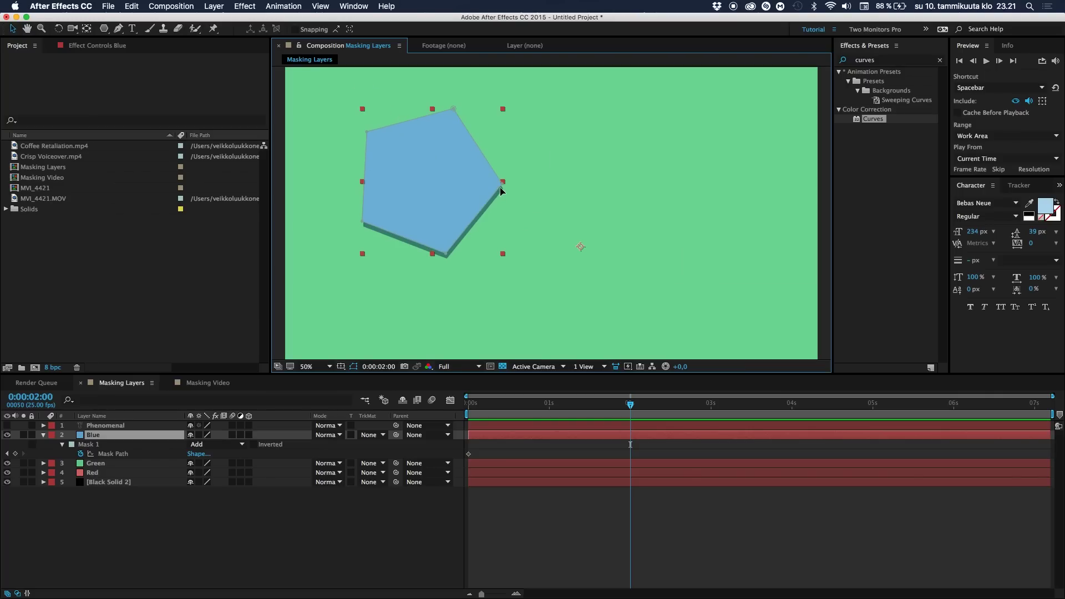
key("Return")
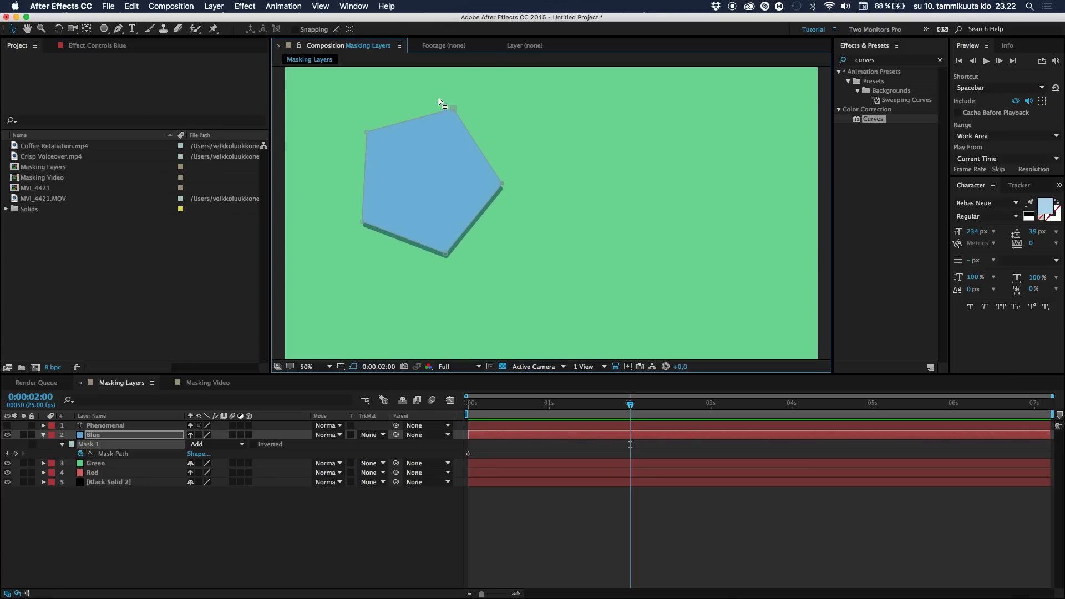
left_click_drag(443, 107, 530, 215)
left_click_drag(335, 85, 541, 205)
left_click_drag(502, 187, 707, 161)
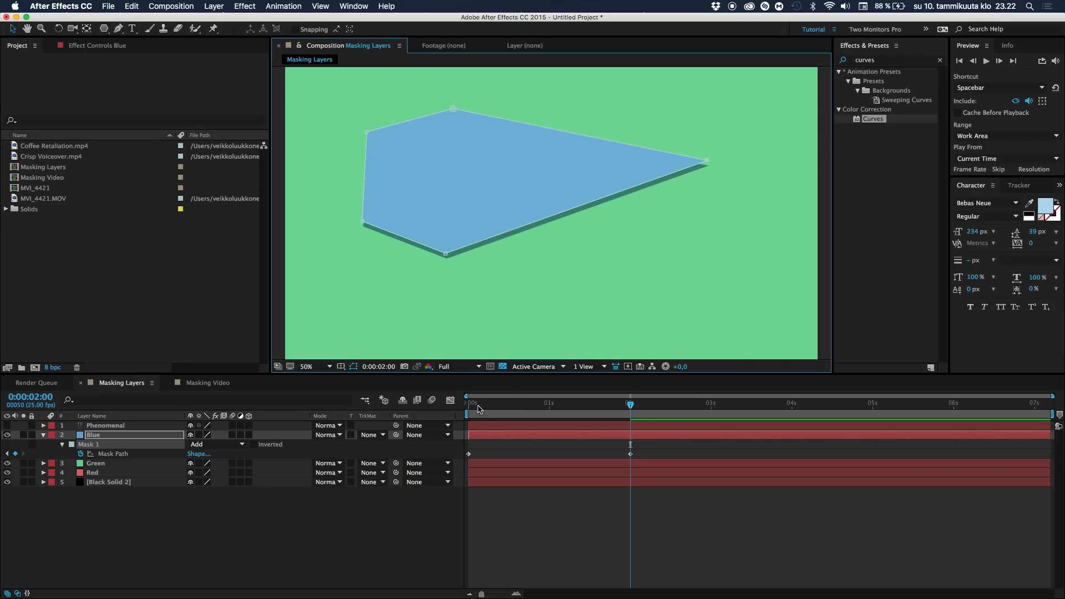
Step: Preview the morph, then pull the lower-left point in to form an arrow at 2 s
left_click_drag(479, 405, 454, 413)
key("space")
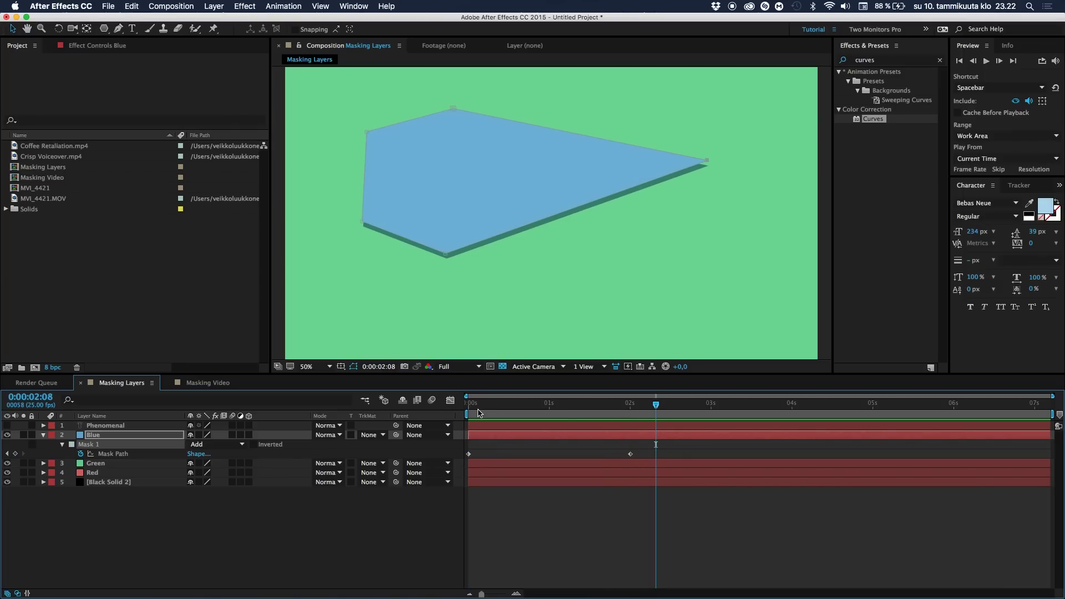
key("space")
key("space")
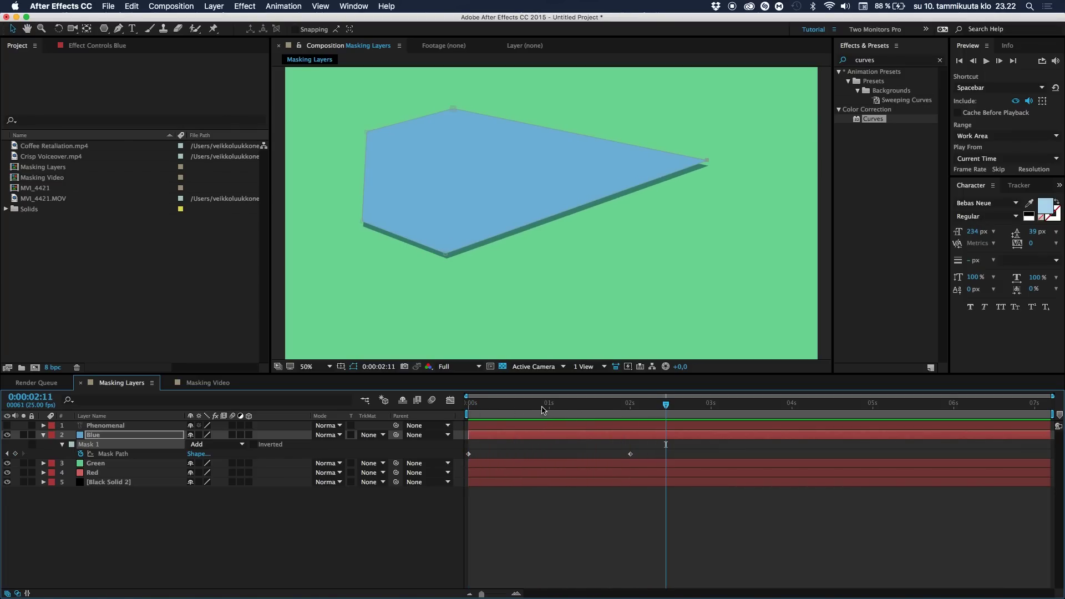
left_click_drag(594, 413, 631, 425)
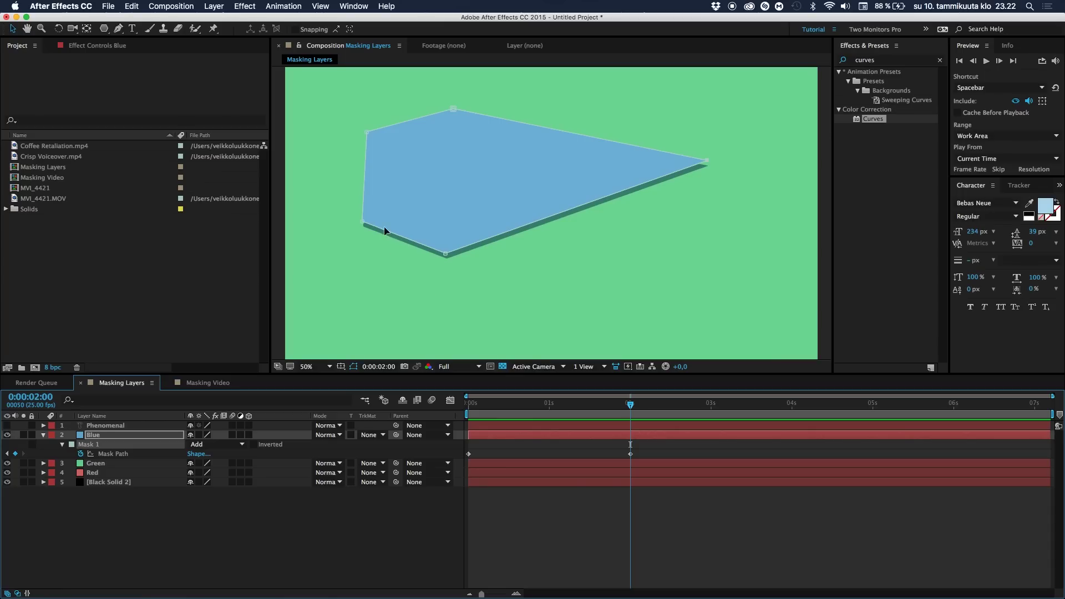
left_click_drag(363, 220, 487, 175)
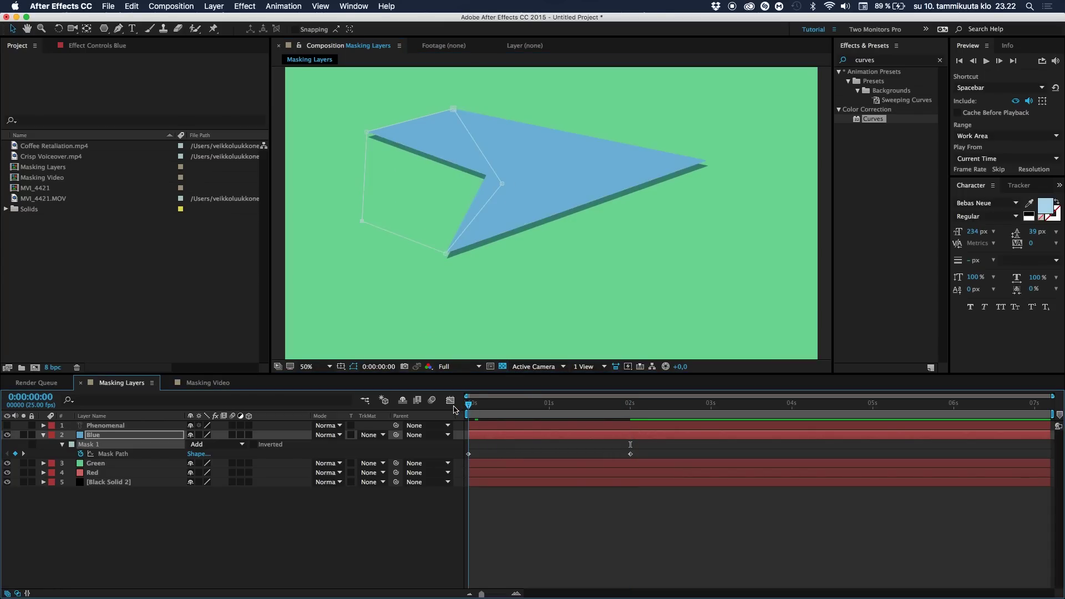
Step: Preview the arrow animation and apply Easy Ease to both Mask Path keyframes
left_click_drag(478, 408, 468, 407)
left_click(398, 574)
key("space")
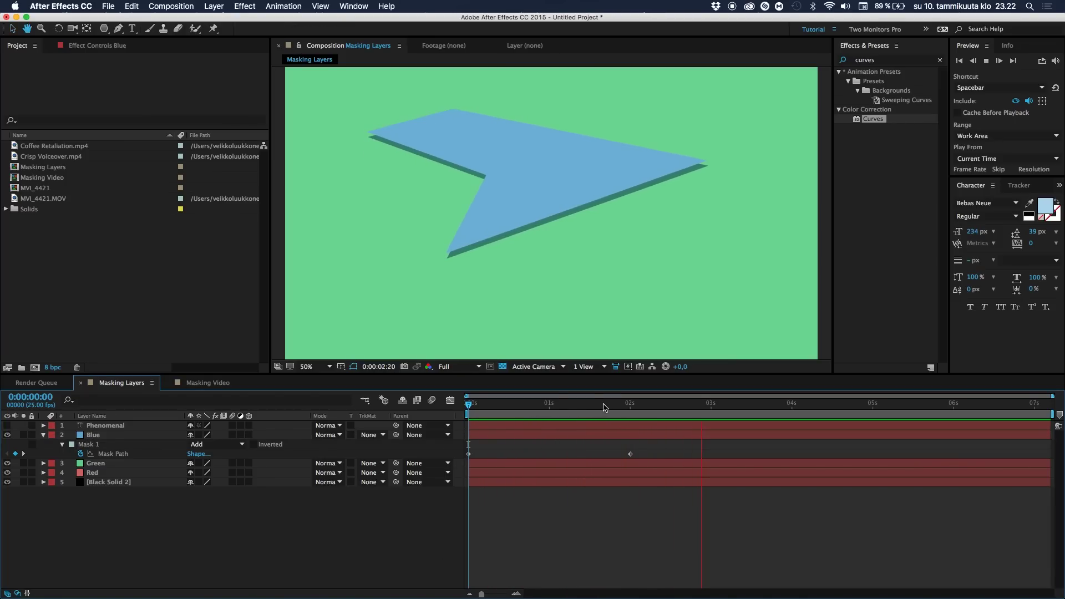
left_click(649, 447)
left_click_drag(649, 447, 461, 467)
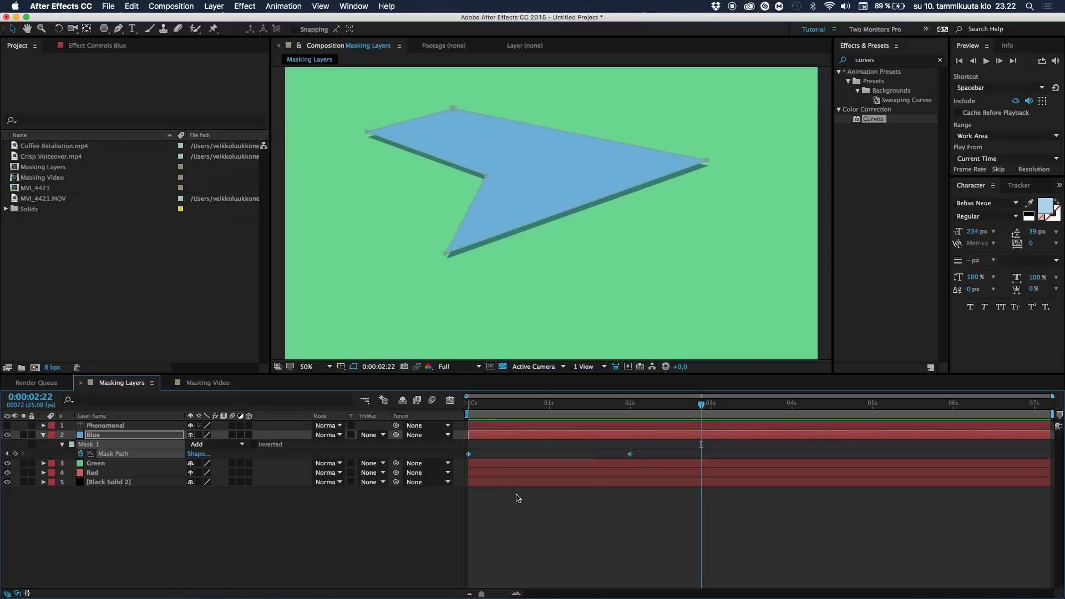
key("F9")
right_click(630, 455)
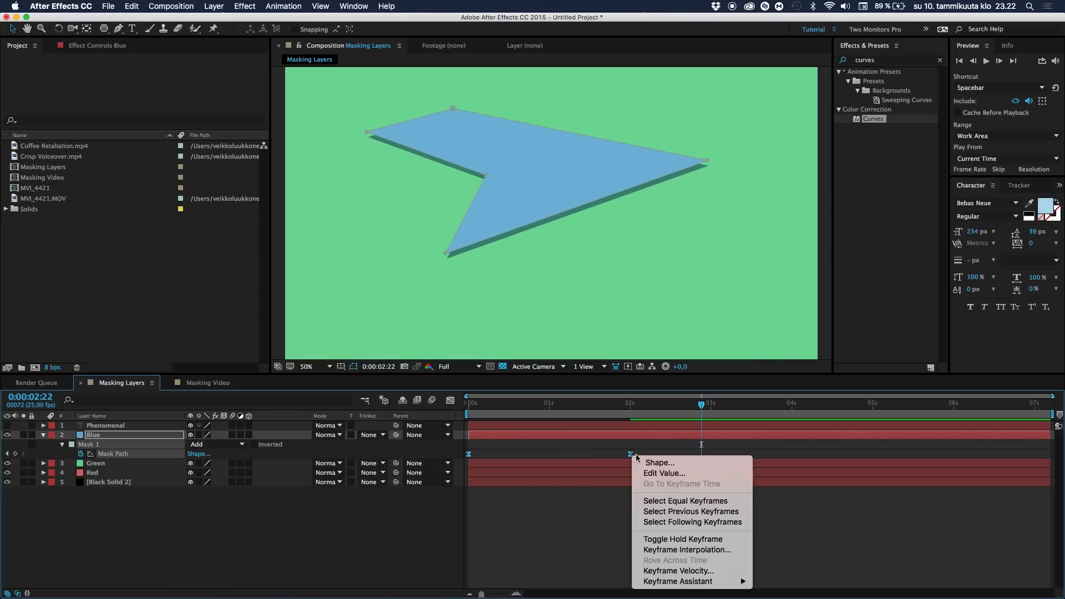
left_click(469, 456)
left_click_drag(476, 407, 461, 408)
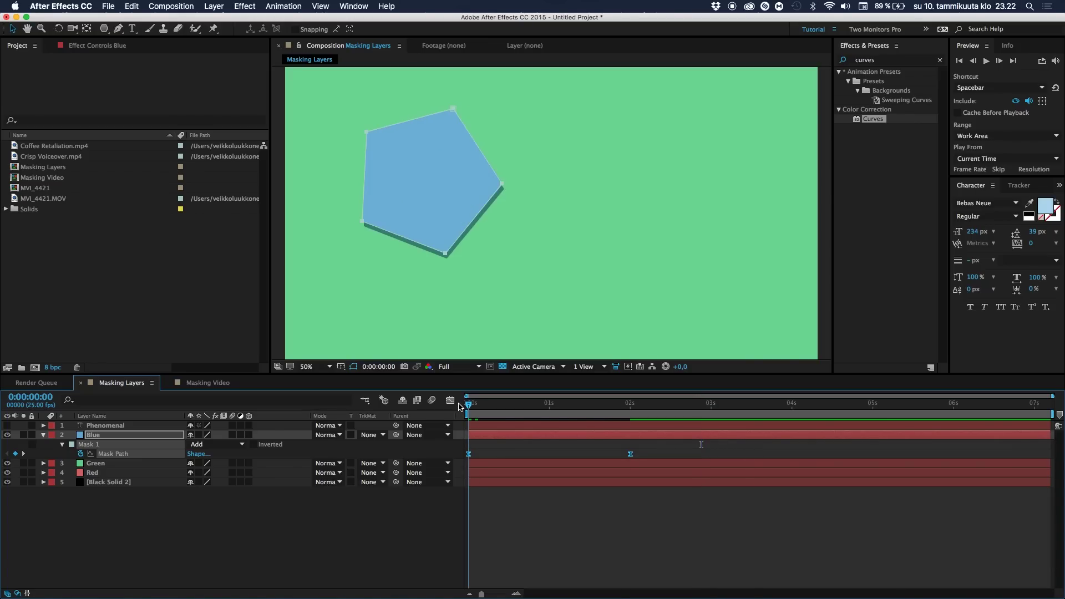
key("space")
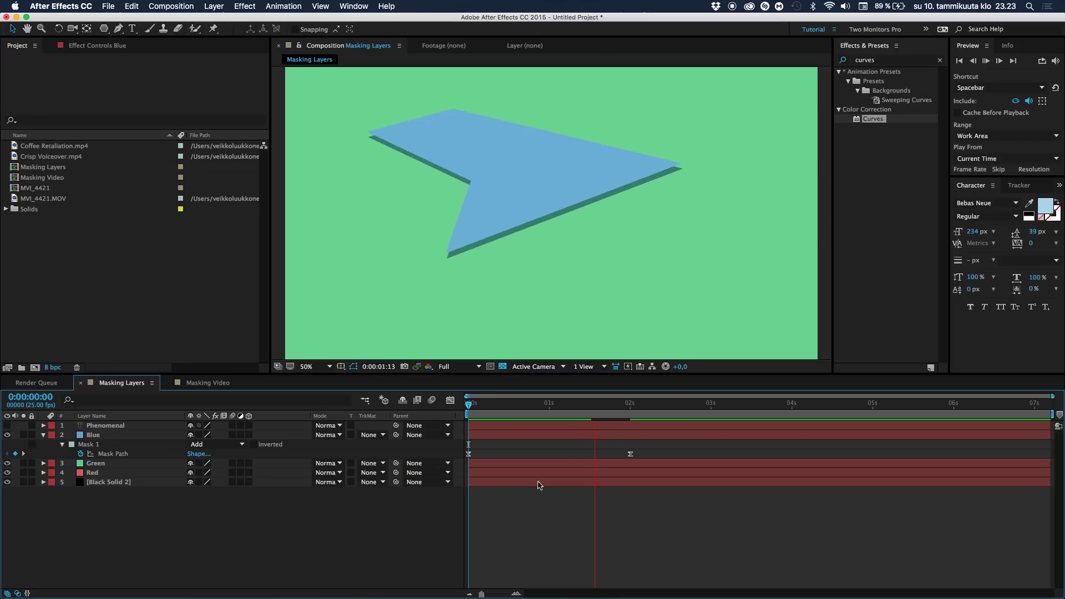
key("space")
left_click_drag(481, 410, 460, 415)
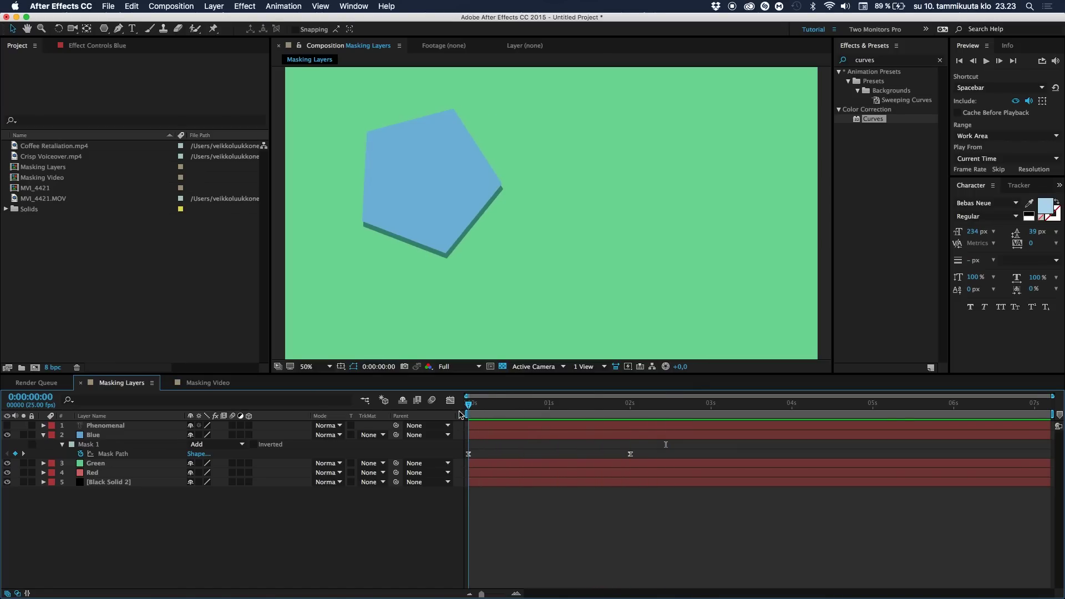
key("space")
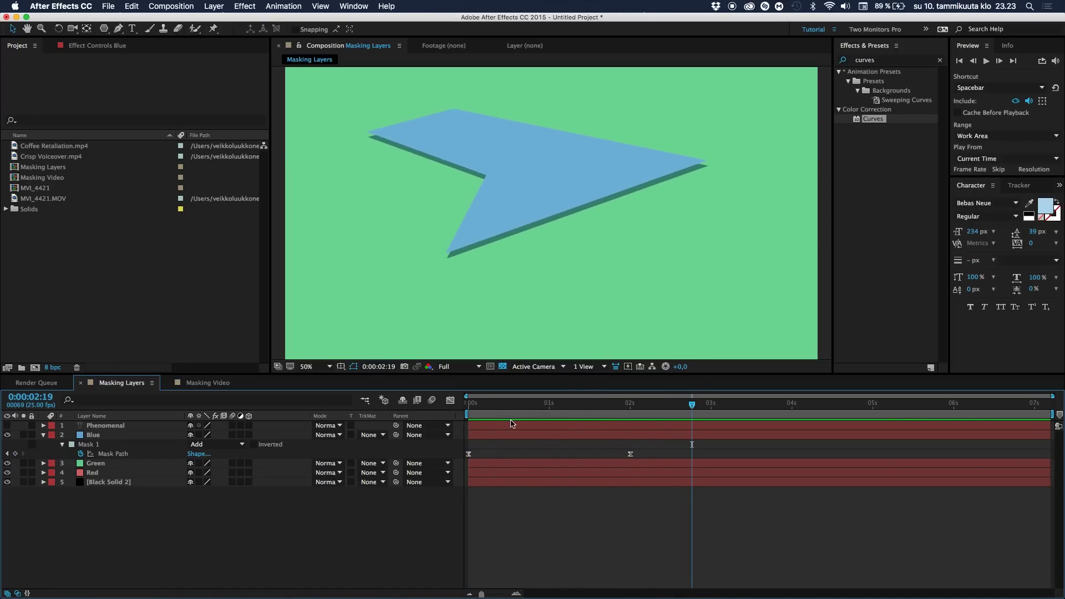
key("space")
scroll(538, 266, "down", 2)
scroll(538, 266, "up", 1)
left_click_drag(480, 411, 454, 415)
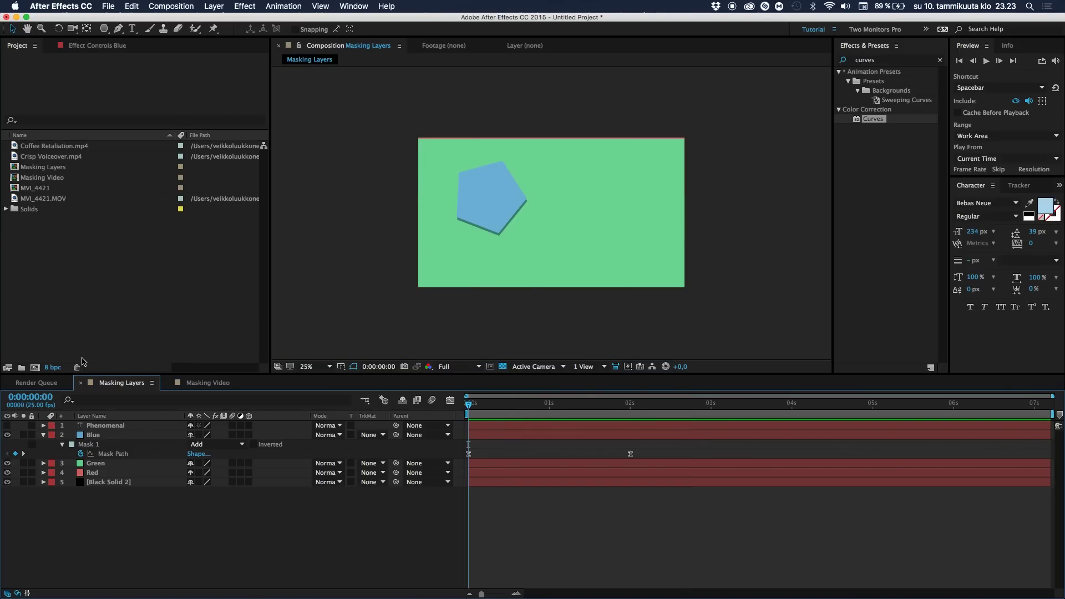
Step: Collapse the Blue layer's properties and select the Green layer
left_click(44, 437)
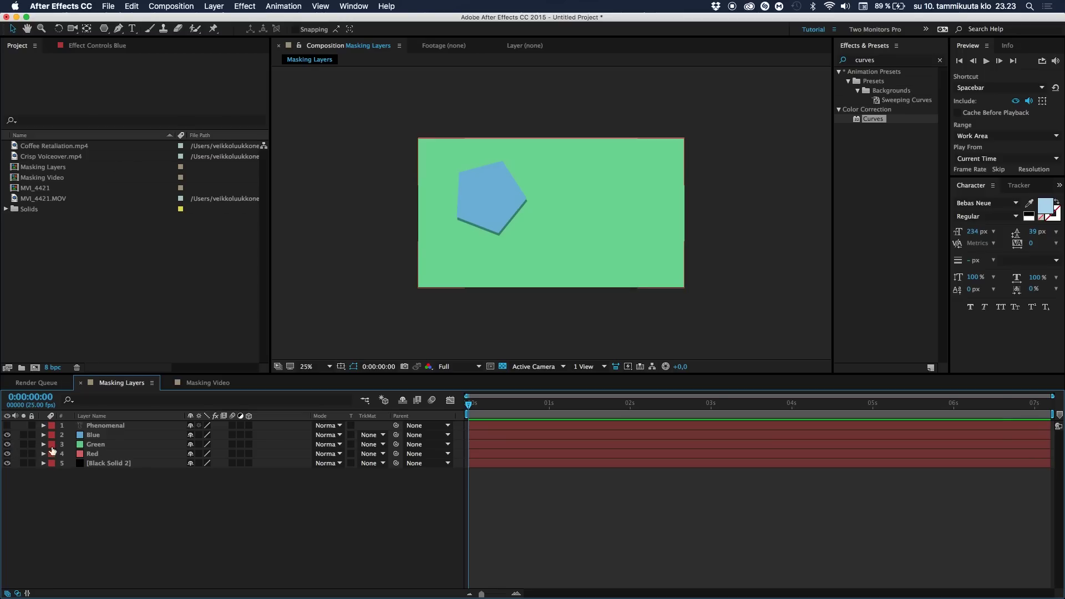
left_click(104, 445)
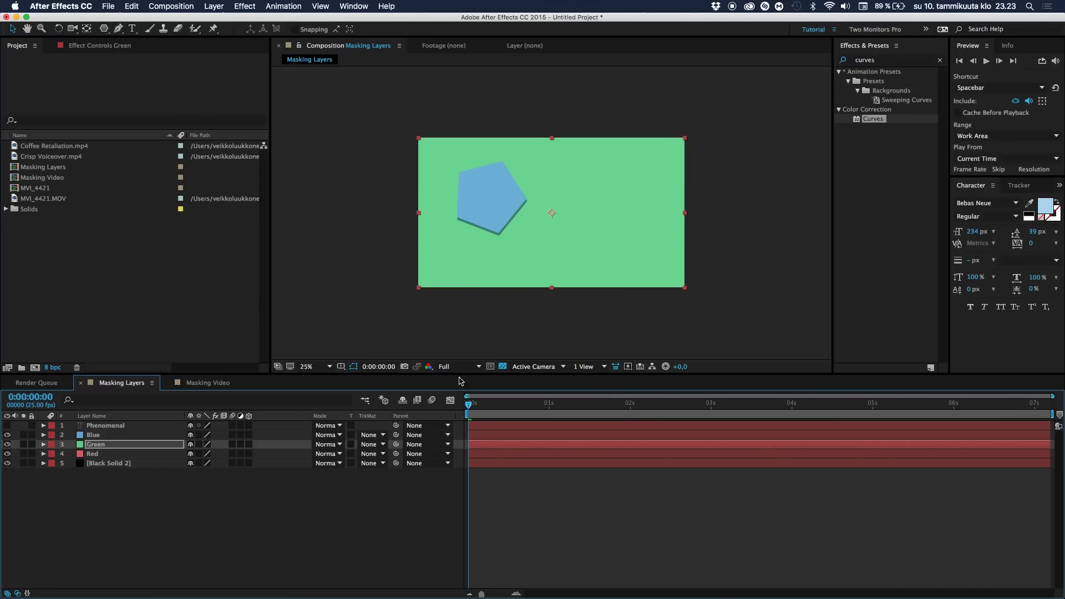
left_click(342, 538)
left_click(100, 445)
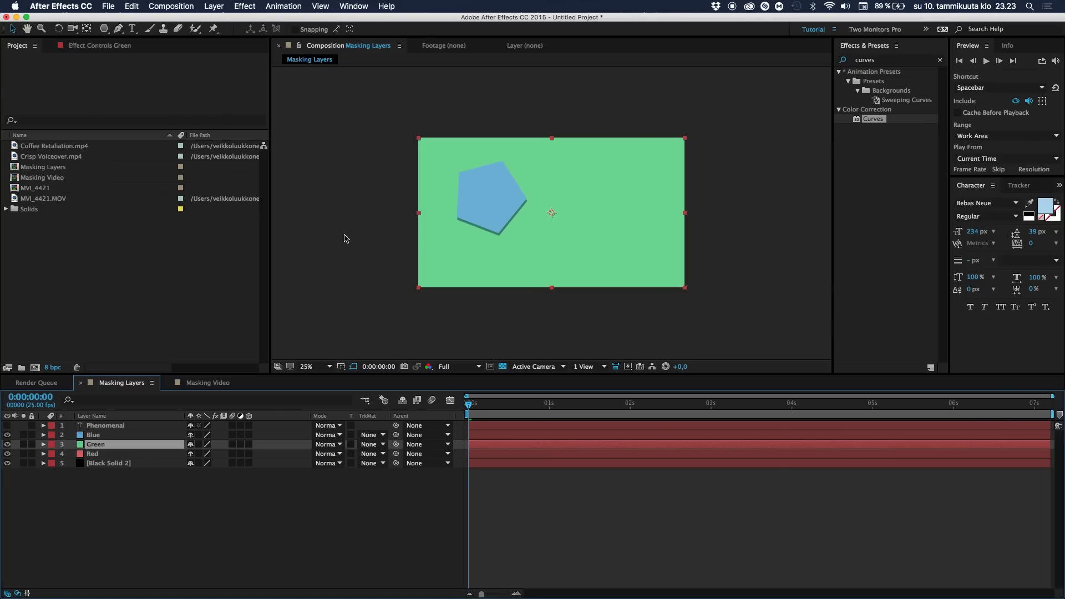
Step: Draw a closed five-point crown-shaped mask on the Green layer with the Pen tool
left_click(118, 28)
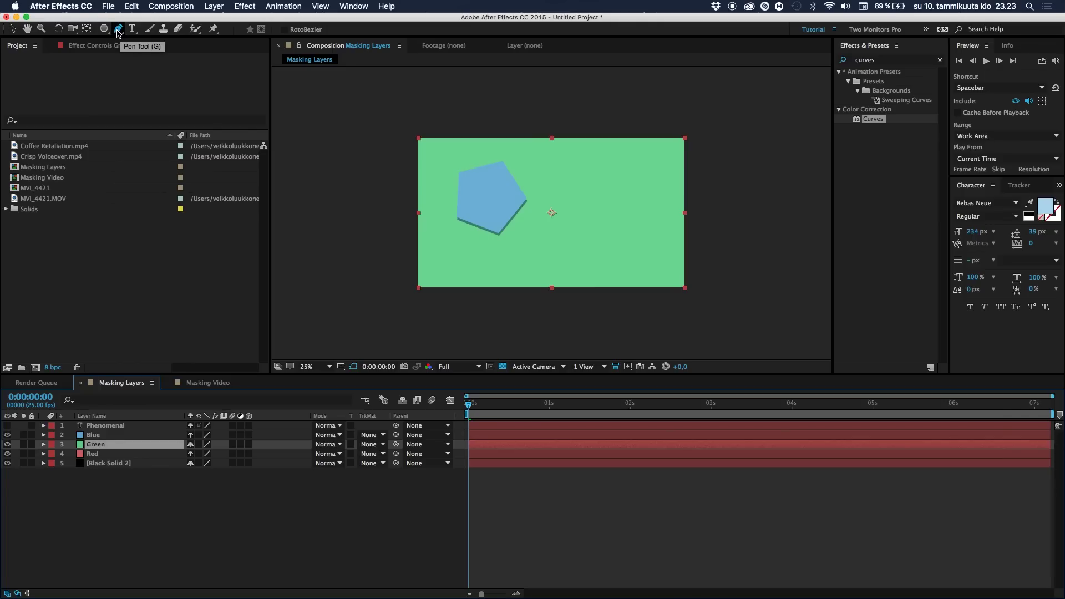
left_click(527, 243)
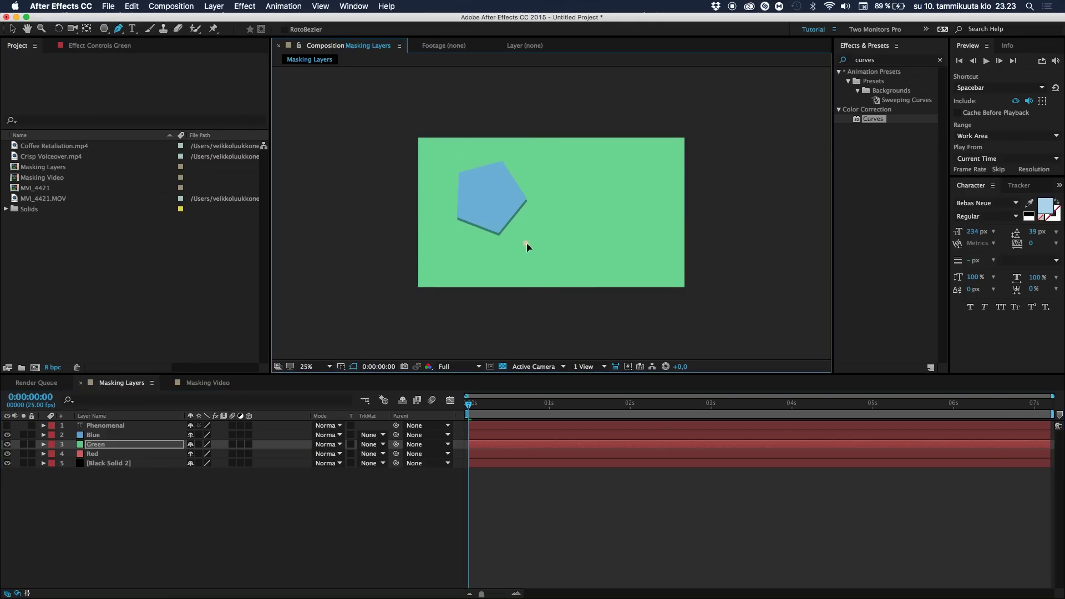
left_click(564, 166)
left_click(633, 169)
left_click(656, 189)
left_click(616, 265)
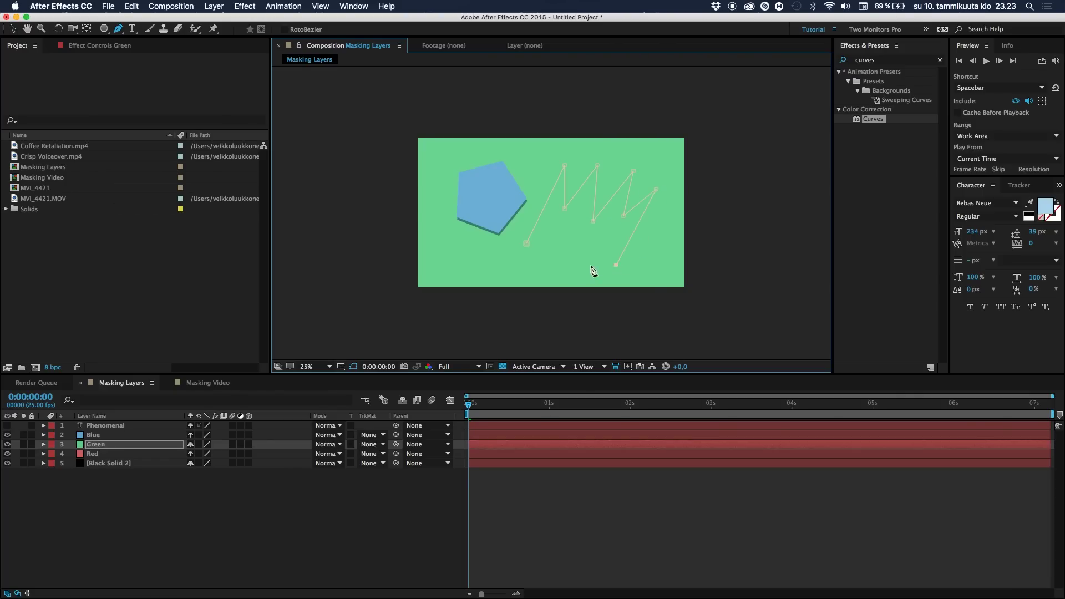
left_click(526, 243)
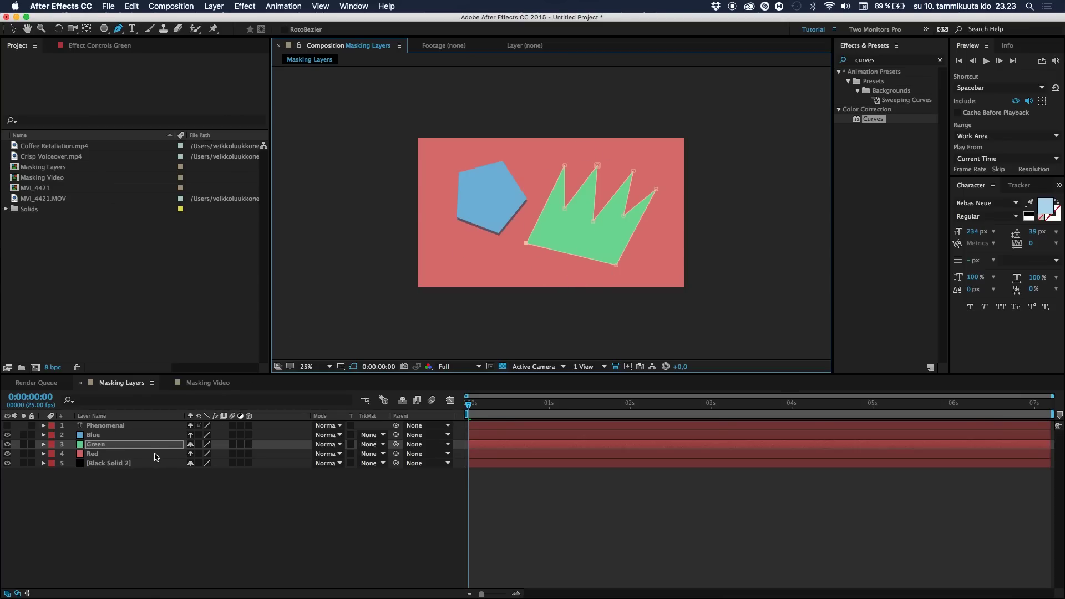
Step: Show the Green layer's mask properties and try Subtract mode and toggling Inverted
key("m")
left_click(223, 459)
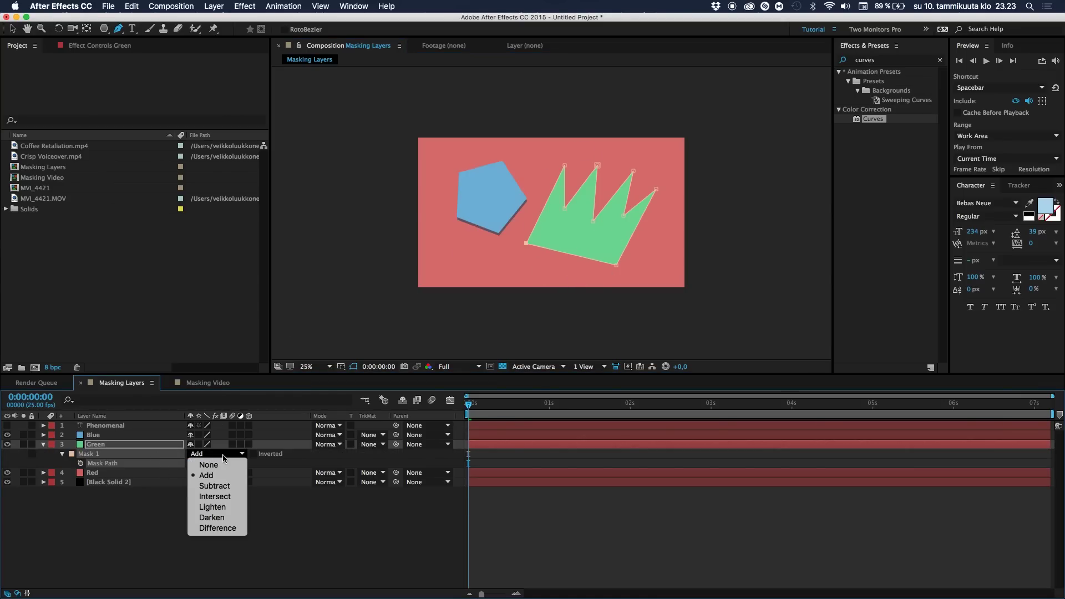
left_click(216, 482)
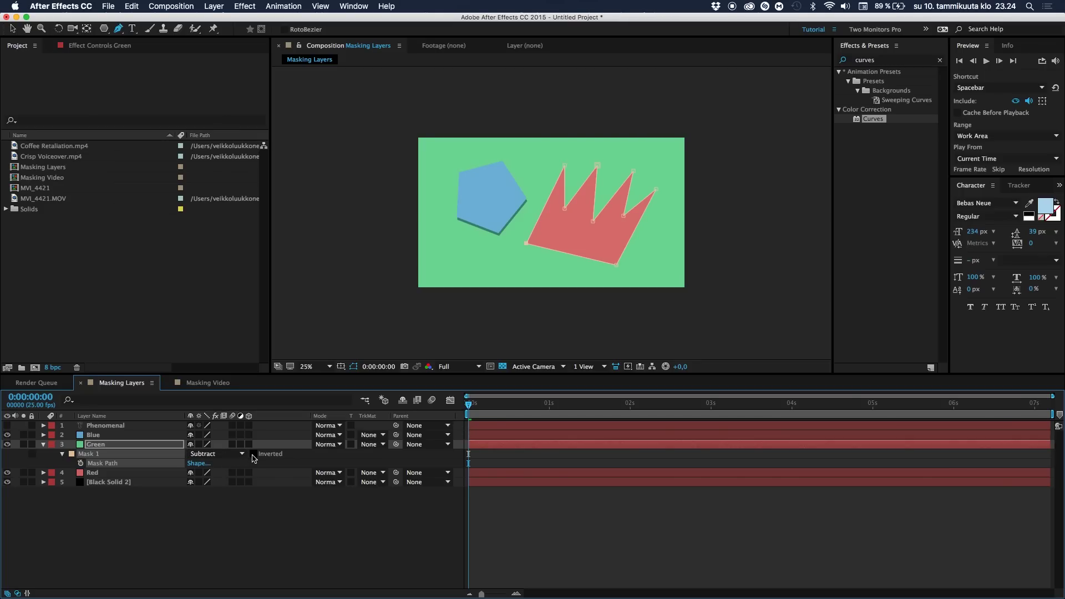
left_click(253, 455)
left_click(253, 455)
left_click(254, 455)
left_click(254, 455)
left_click(253, 455)
Step: Set the crown mask back to Add mode with Inverted unchecked
left_click(224, 454)
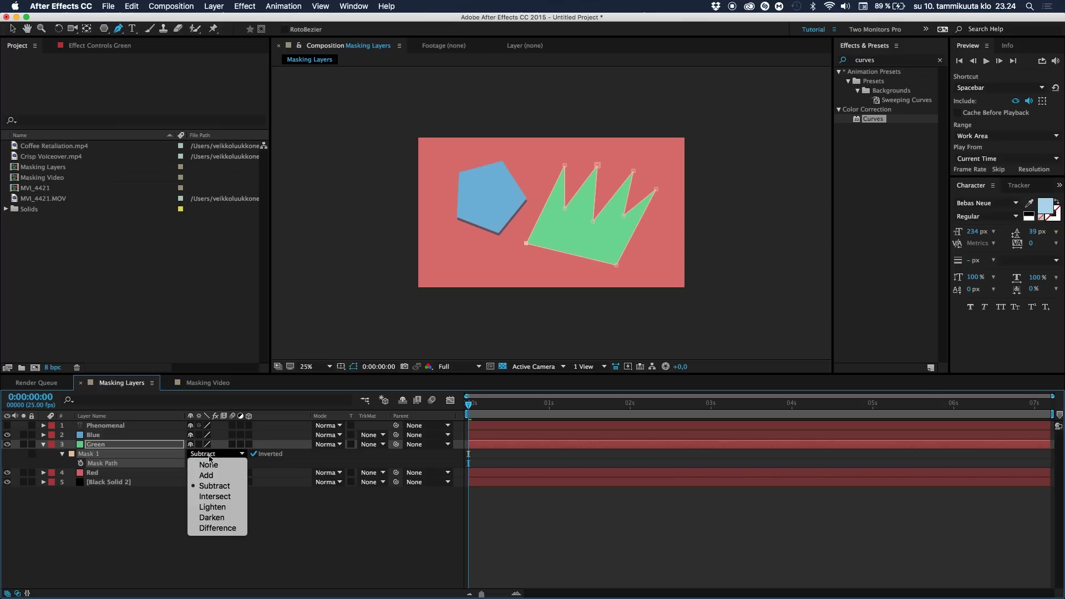
left_click(205, 475)
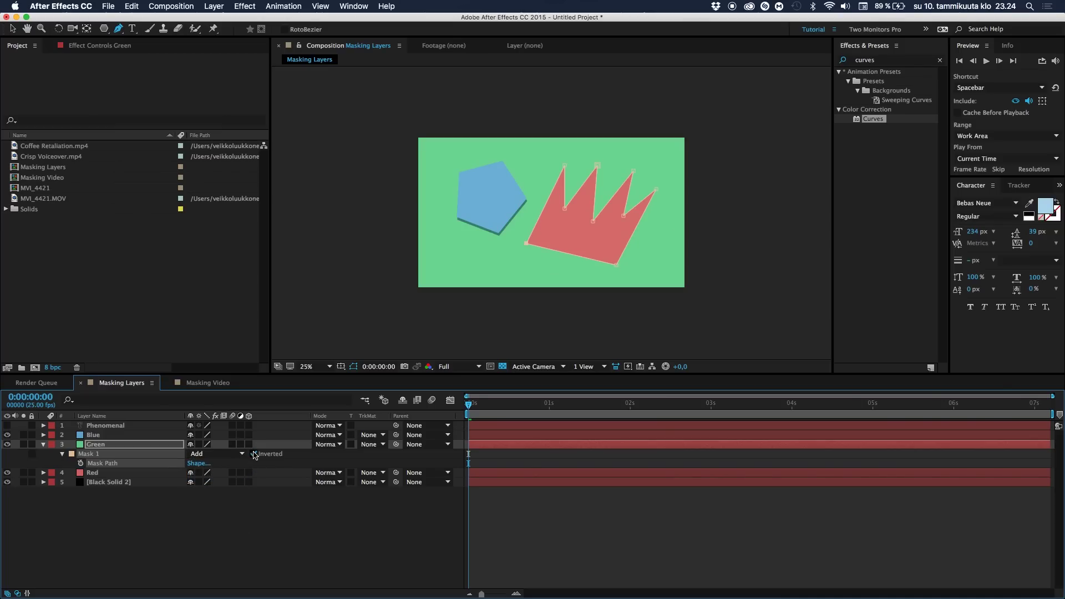
left_click(255, 455)
left_click(231, 523)
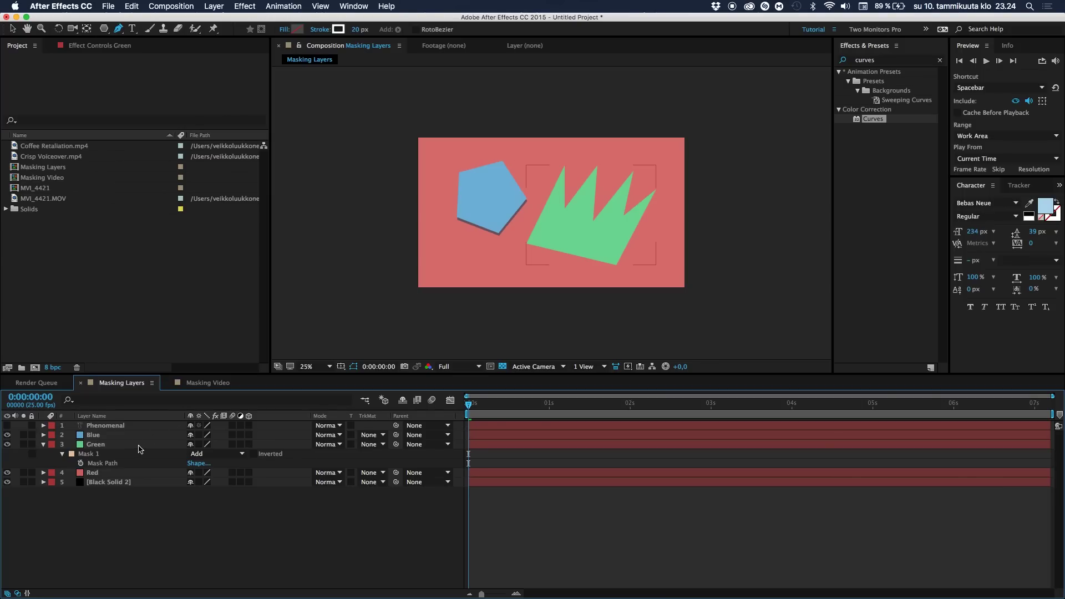
Step: Add a Drop Shadow layer style to the Green layer's crown
right_click(139, 446)
mouse_move(219, 323)
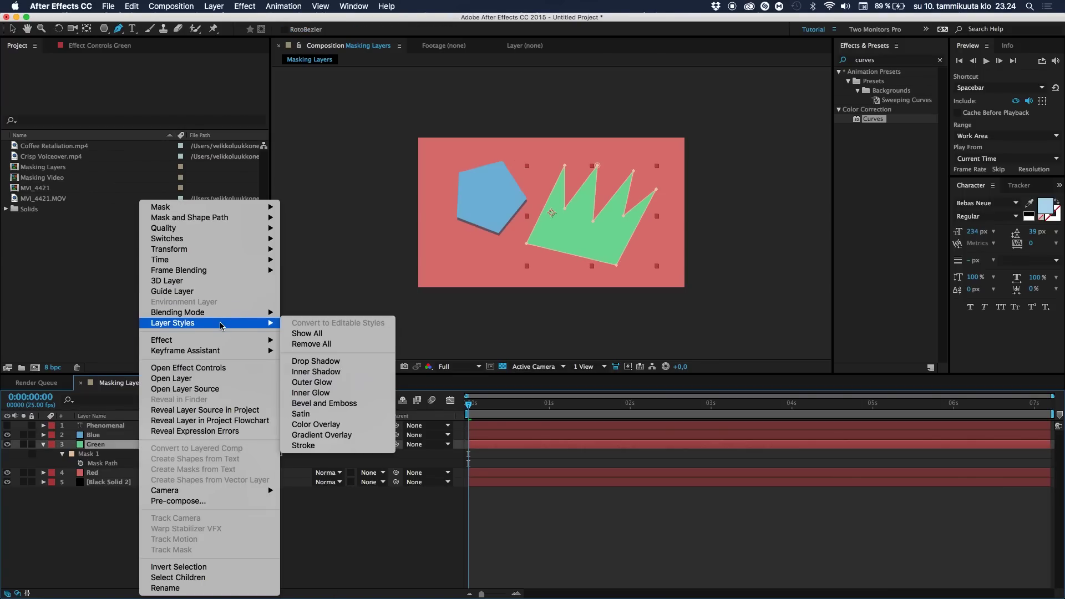
left_click(326, 362)
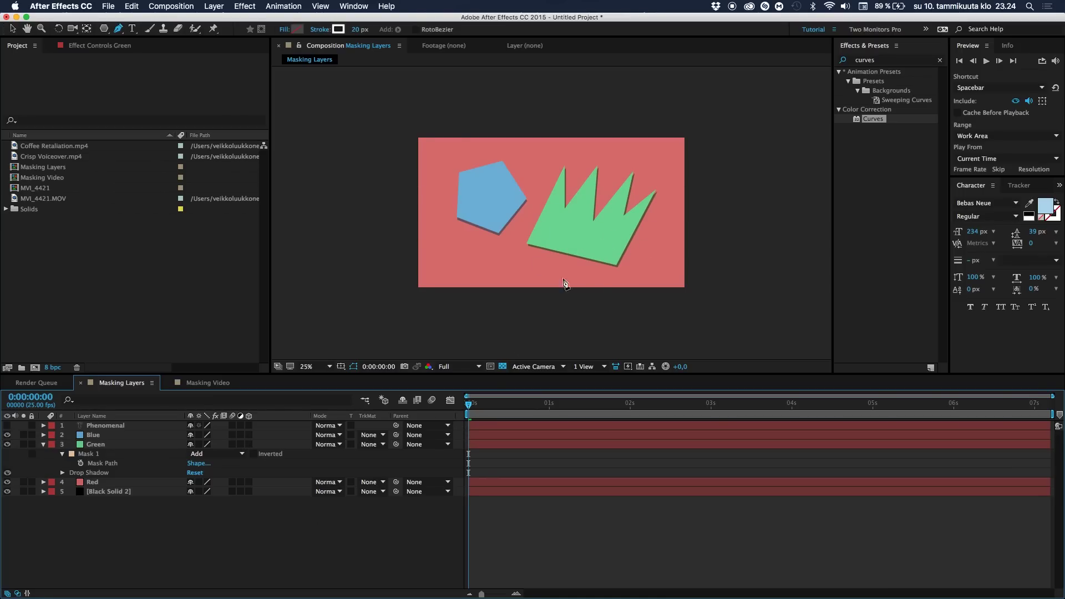
key("v")
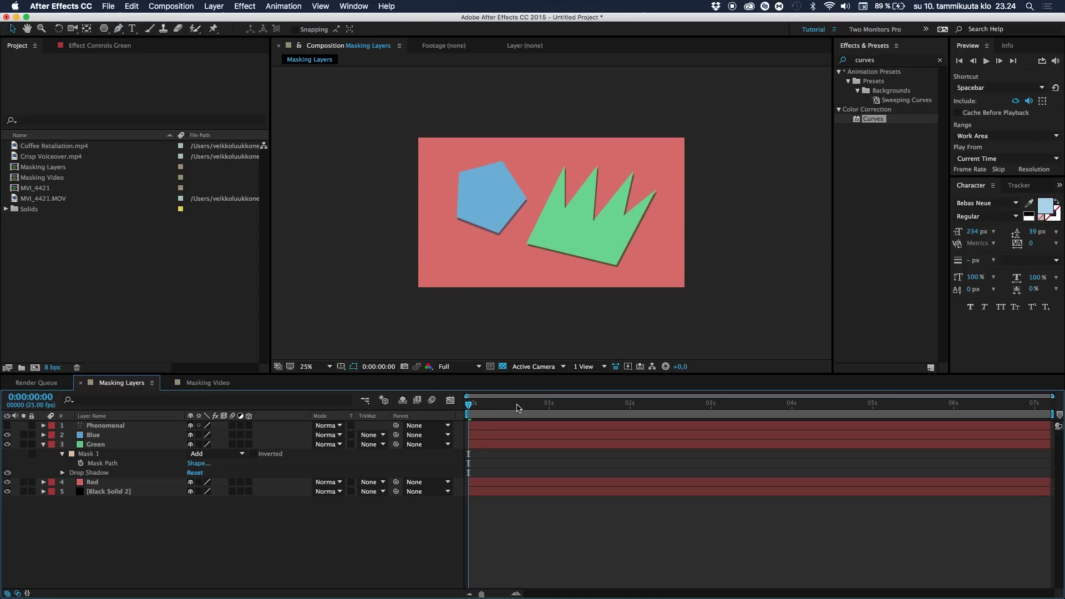
left_click_drag(469, 405, 469, 430)
Step: Move the crown mask's inner and corner points, then rotate and narrow it with Free Transform
left_click(95, 445)
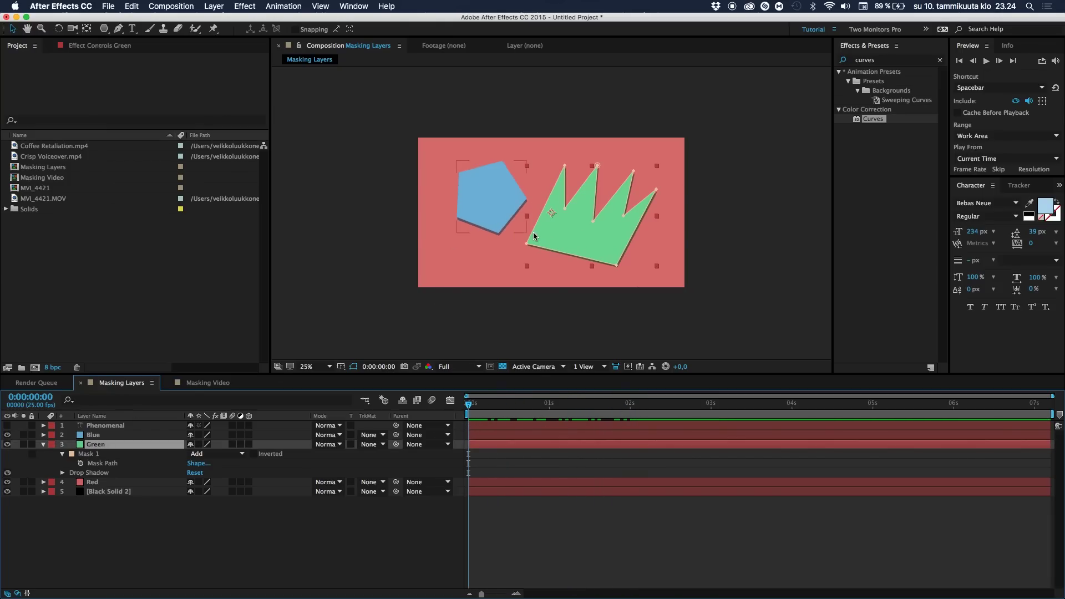
left_click(526, 245)
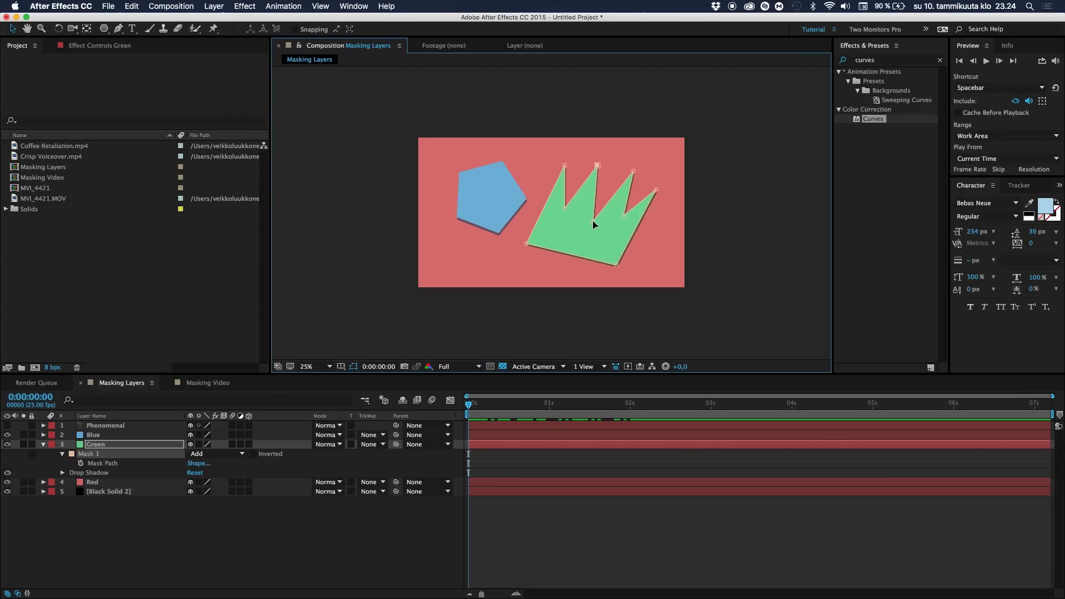
left_click_drag(596, 213, 608, 243)
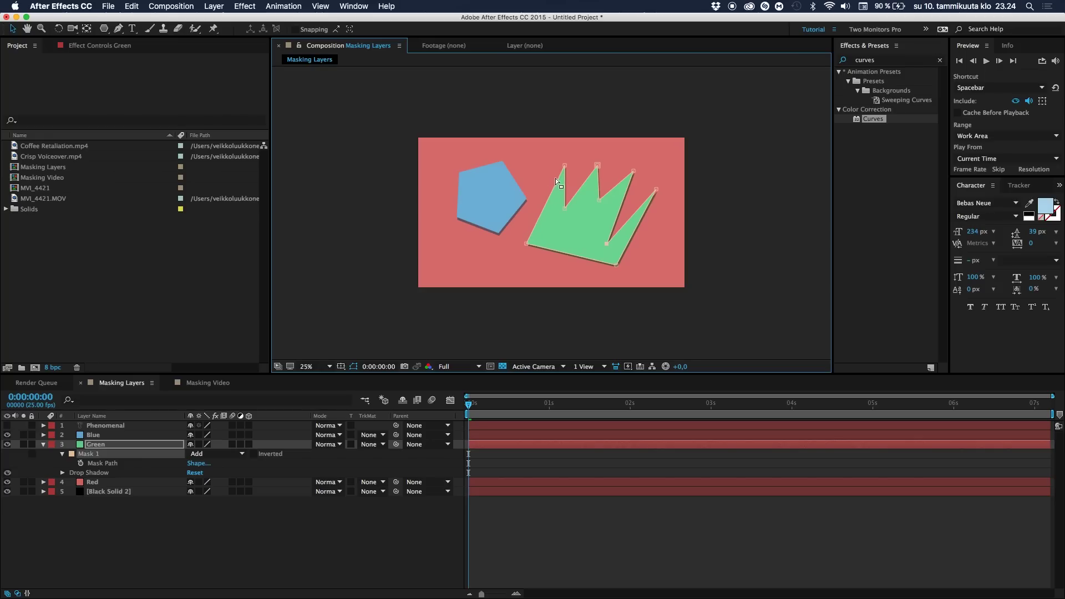
left_click_drag(565, 166, 552, 170)
left_click_drag(515, 166, 487, 163)
left_click_drag(515, 225, 521, 220)
key("Return")
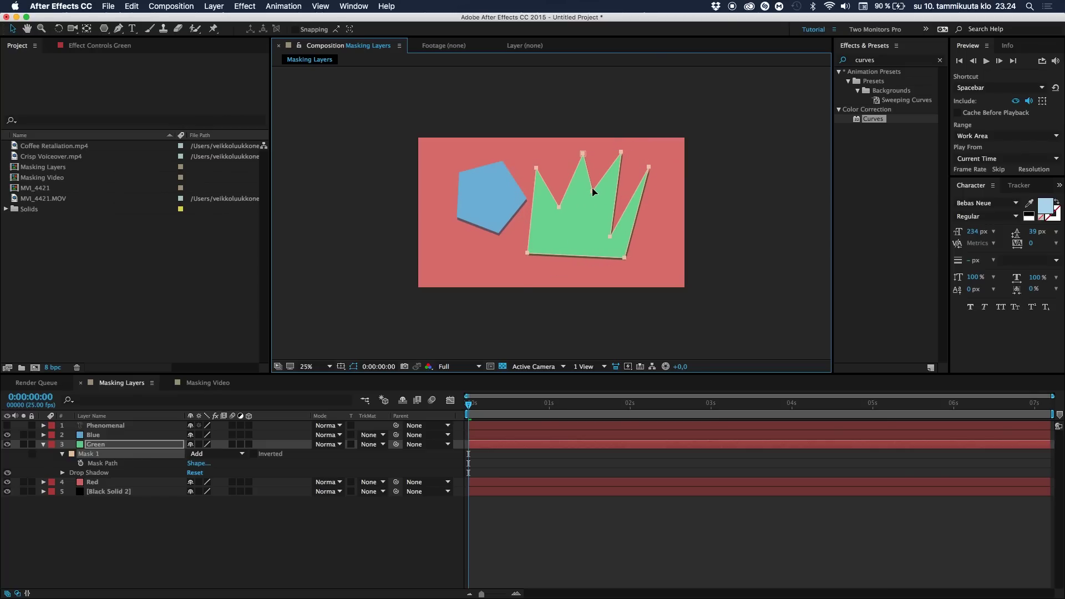
Step: Pull the crown's rightmost spike point further out and down
double_click(592, 191)
key("Return")
mouse_move(650, 169)
left_mouse_down()
mouse_move(652, 205)
mouse_move(649, 181)
left_mouse_up()
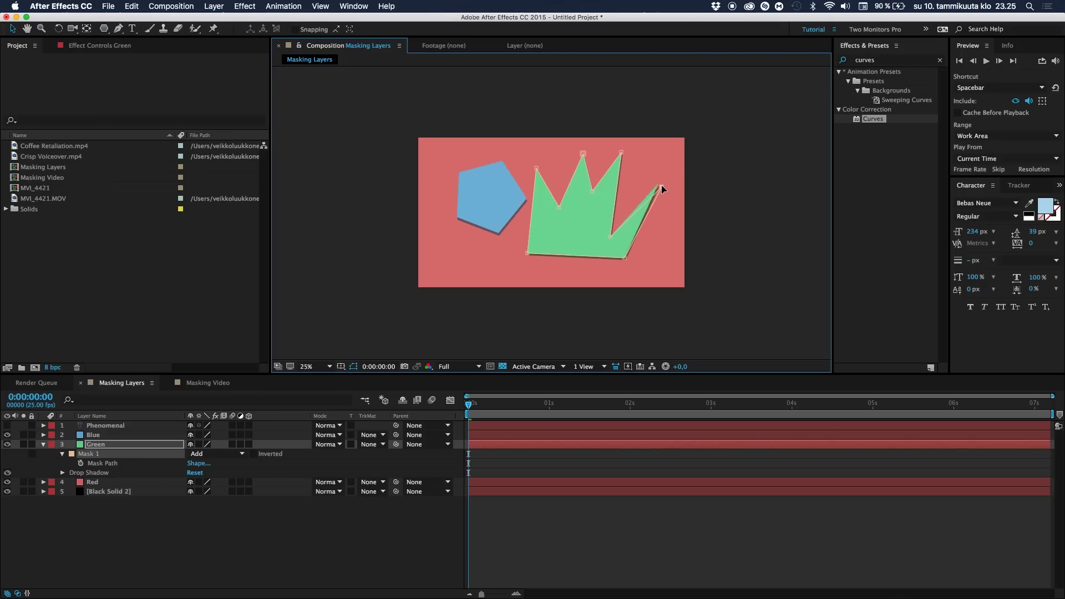
left_click_drag(662, 190, 661, 189)
Step: Collapse Green, select the Red layer and add a frame-filling ellipse mask with the Ellipse Tool
left_click(42, 444)
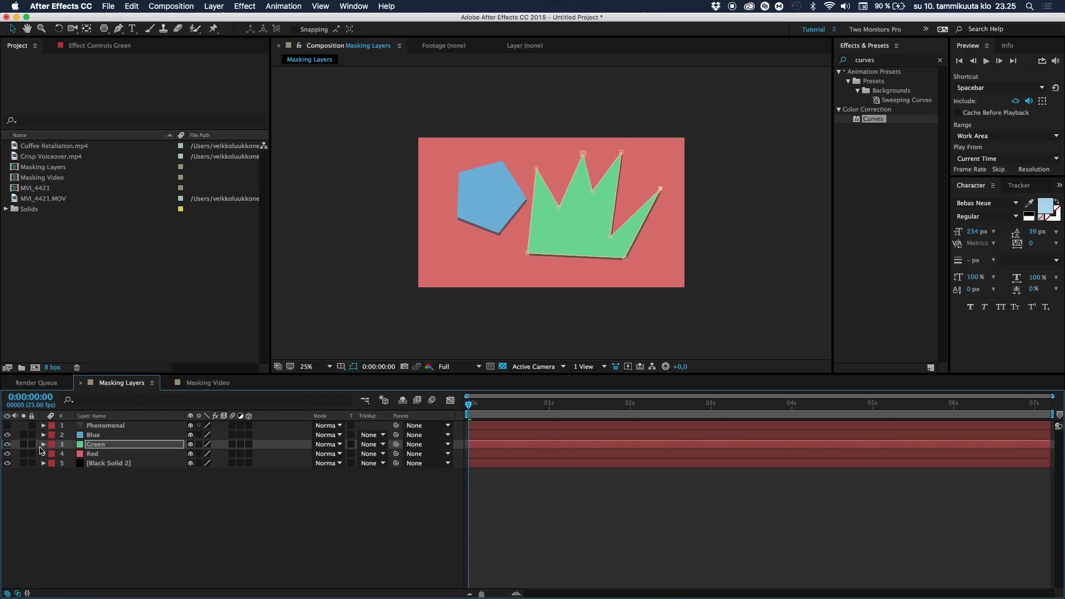
left_click(111, 453)
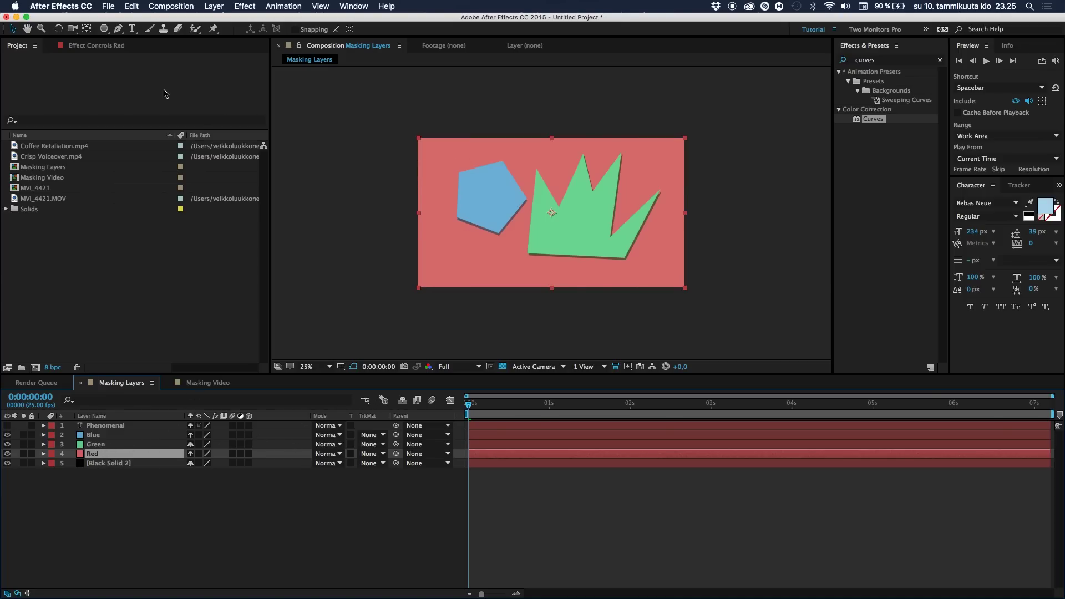
left_click_drag(109, 35, 136, 54)
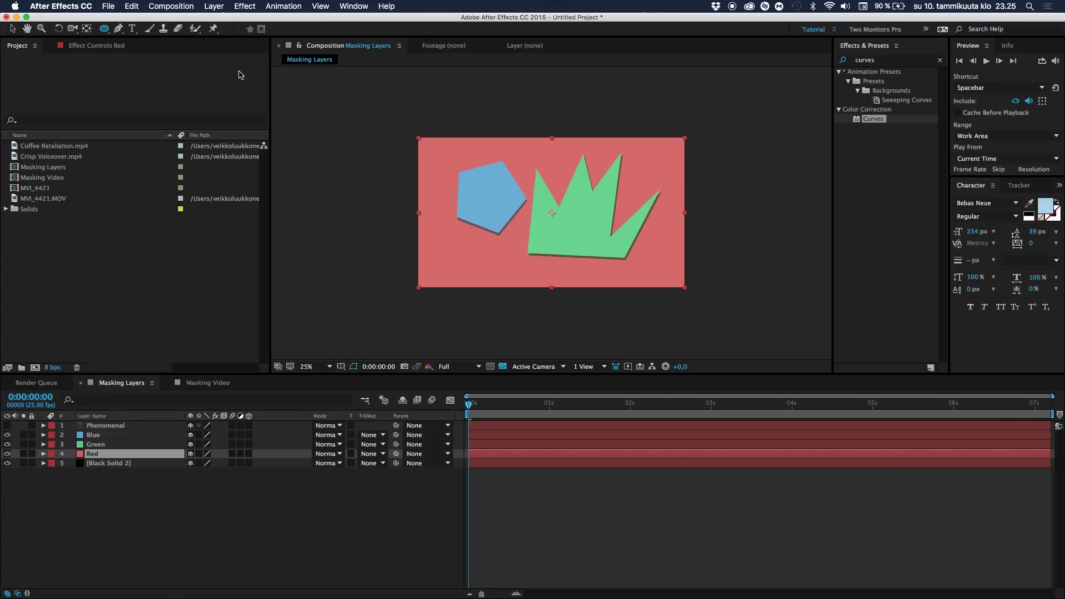
double_click(104, 29)
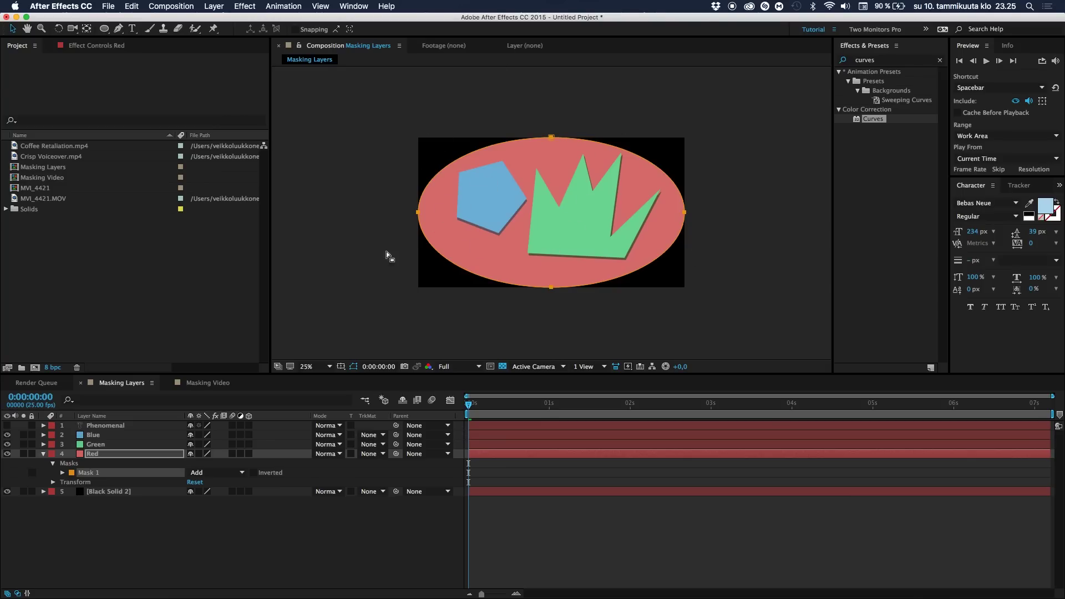
Step: Set the Red layer's ellipse mask to Subtract and raise its feather to 1000 pixels
left_click(218, 472)
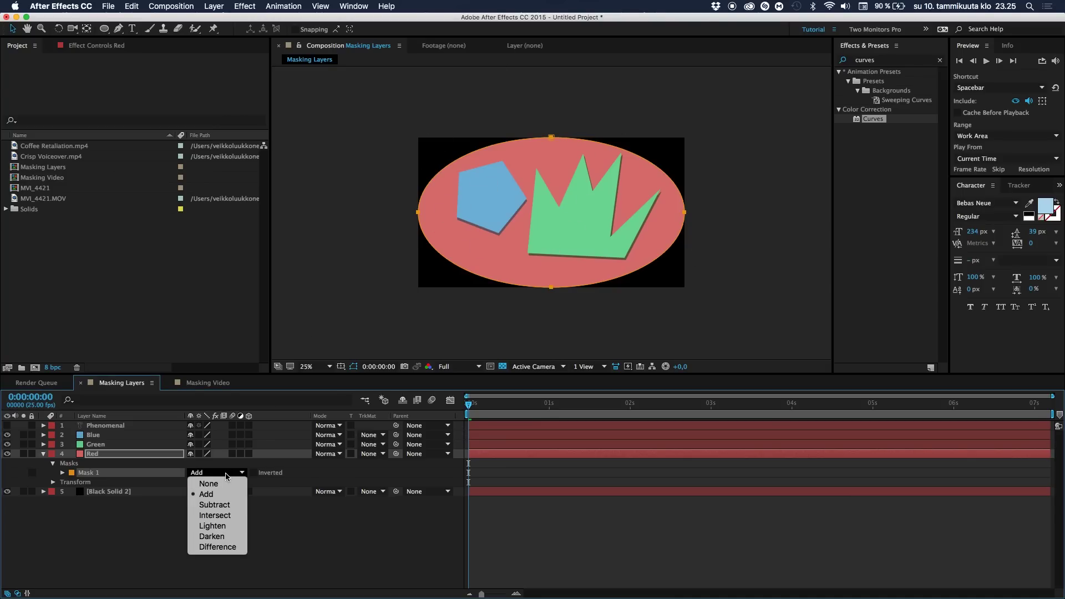
left_click(213, 504)
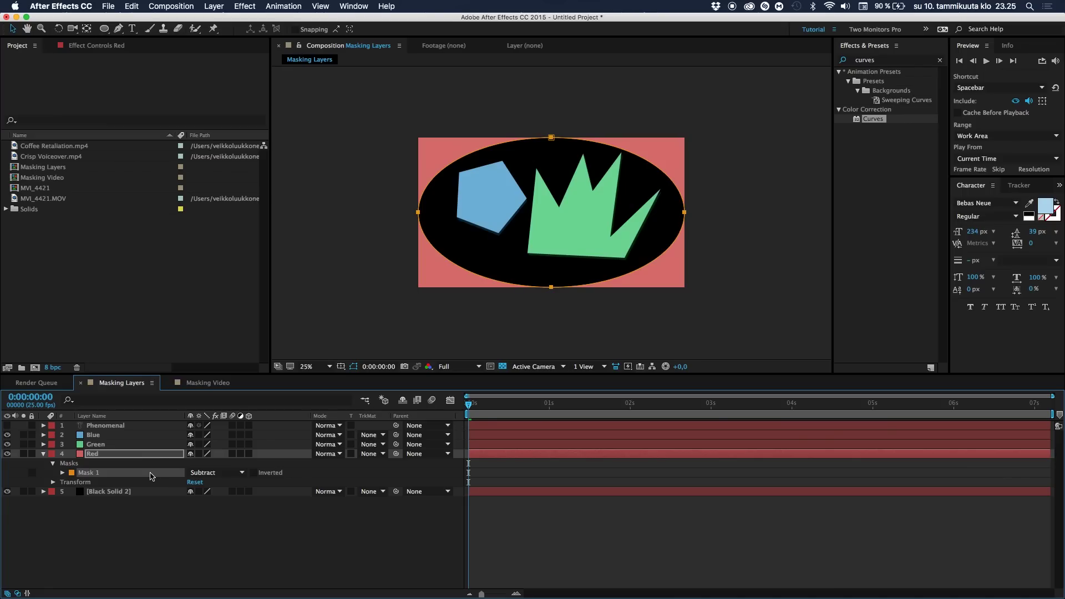
key("f")
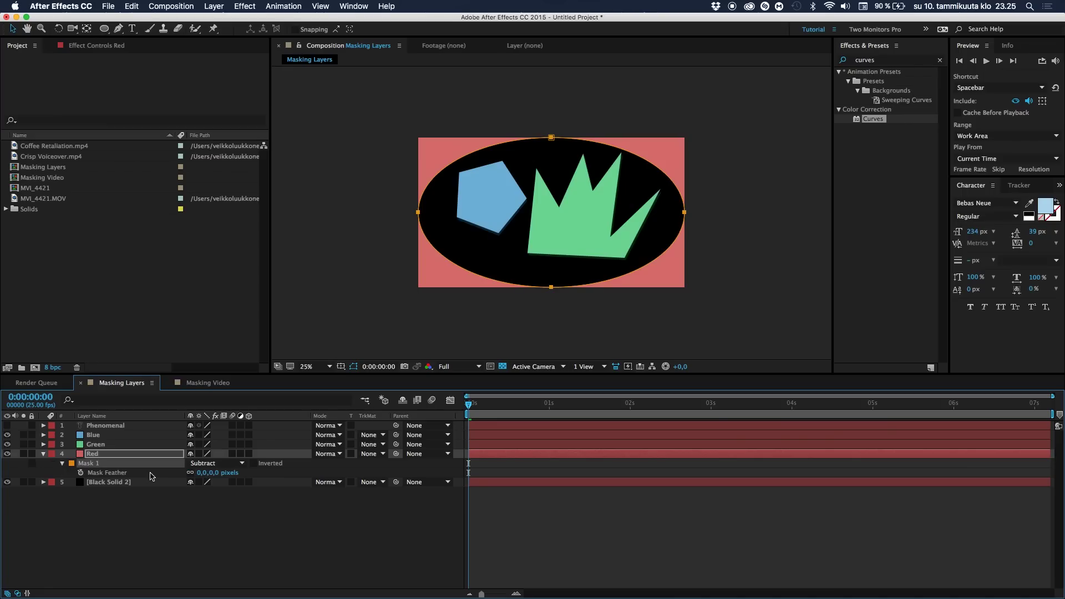
left_click(185, 533)
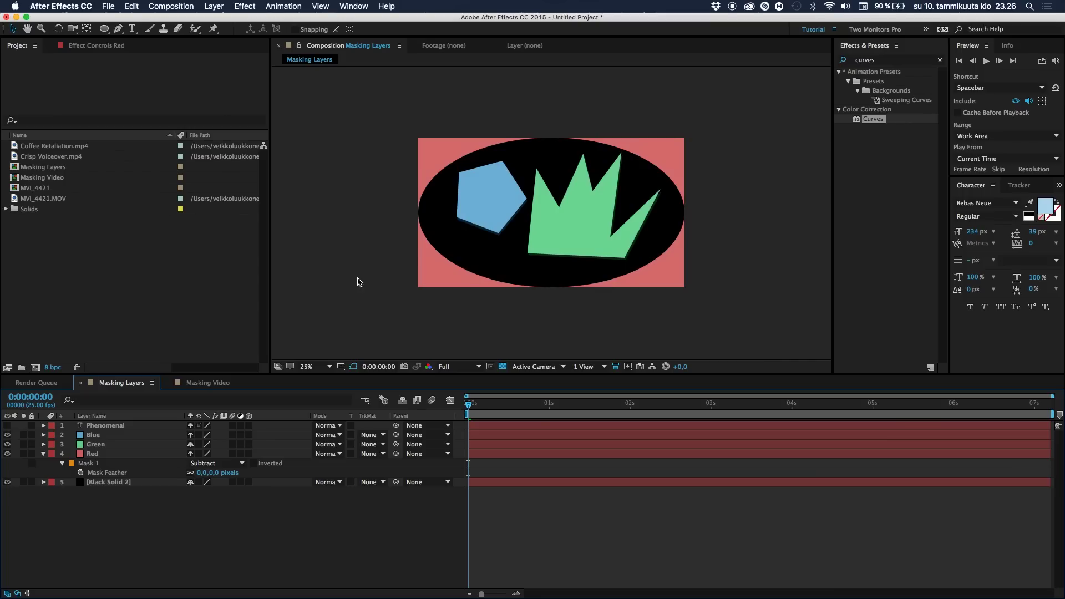
left_click_drag(200, 476, 468, 472)
left_click_drag(533, 472, 455, 572)
Step: Invert the Red ellipse mask and keyframe its feather from 1000 pixels at 0s to 512 at 2s
left_click(334, 572)
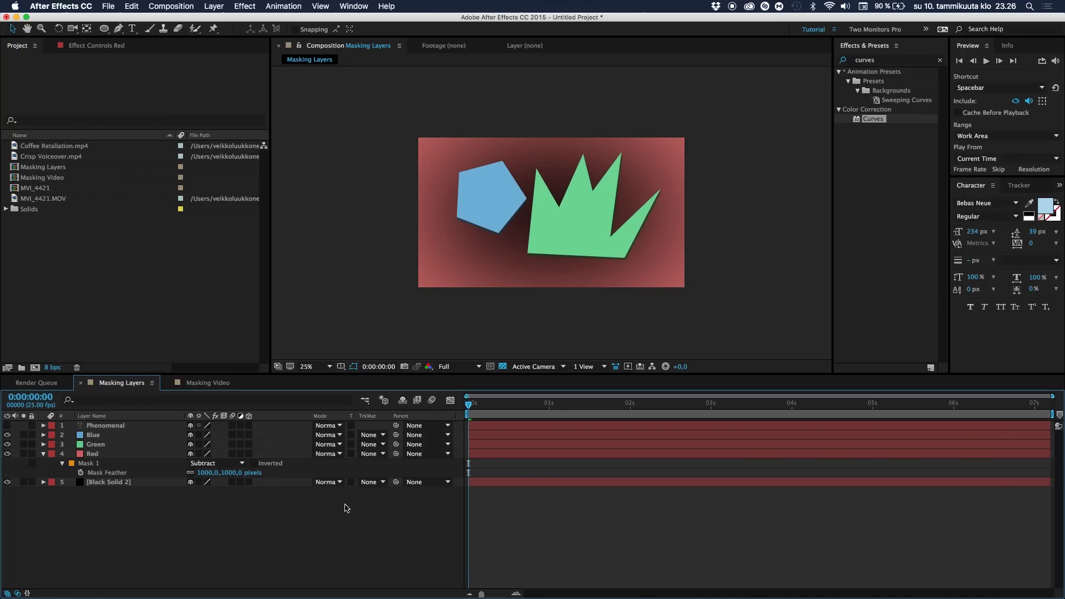
left_click(253, 463)
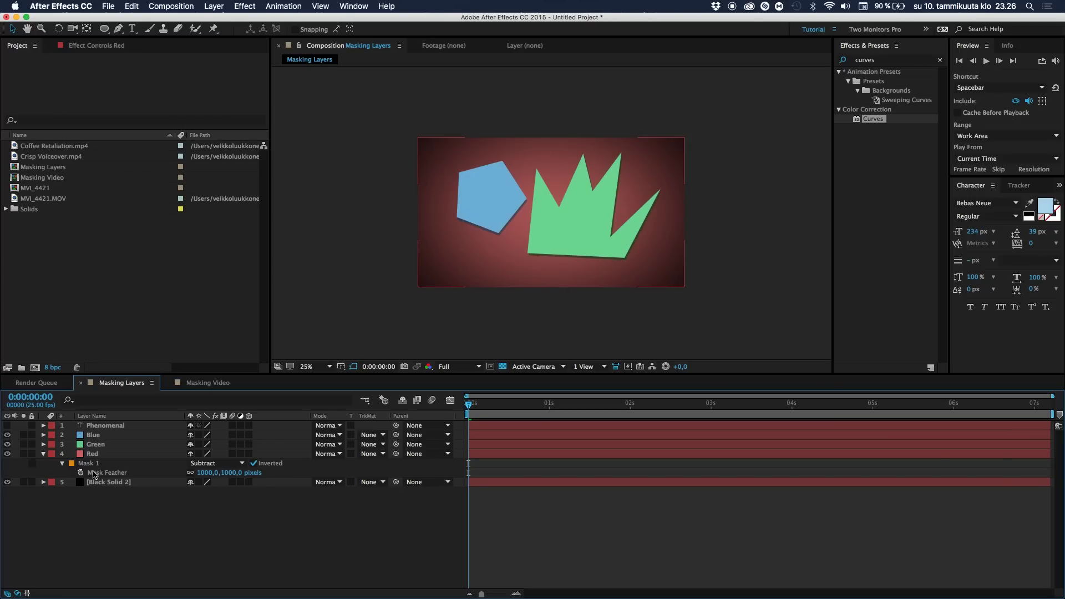
left_click(81, 472)
left_click(138, 454)
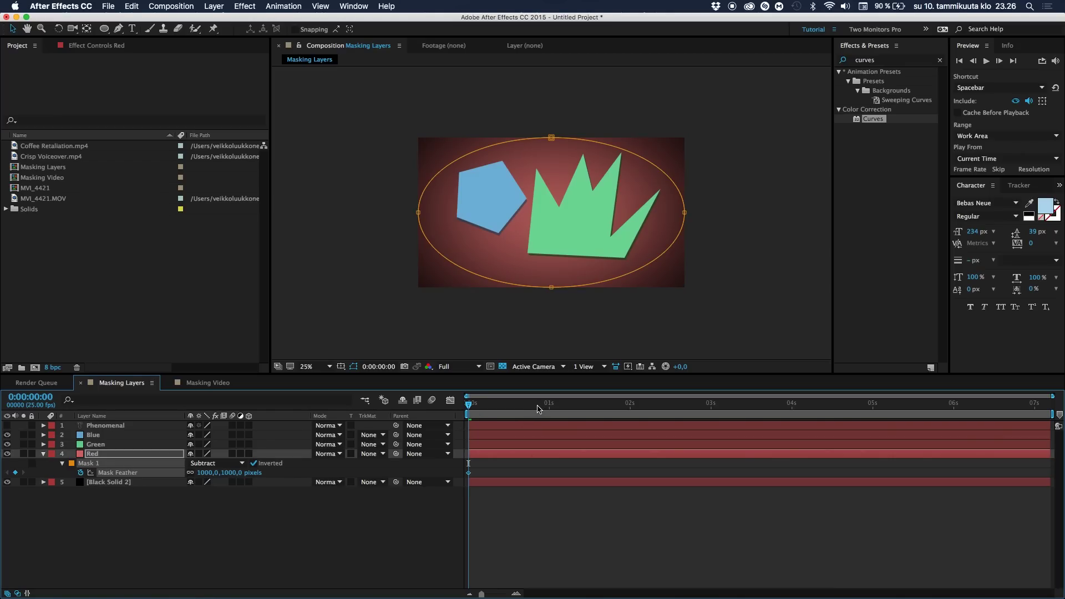
left_click_drag(538, 409, 630, 408)
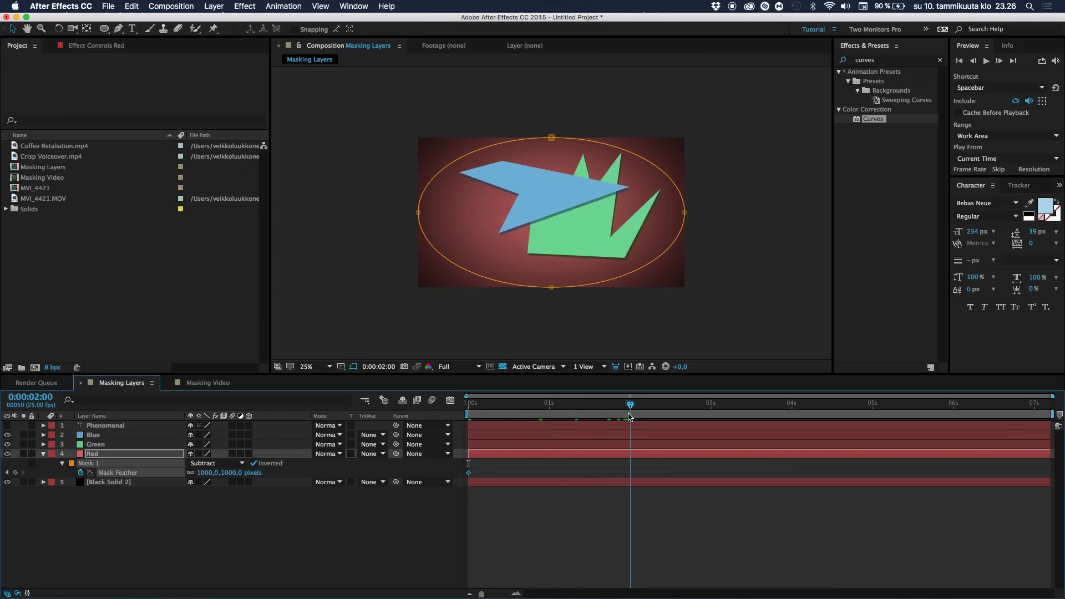
left_click(211, 472)
type("0")
key("Return")
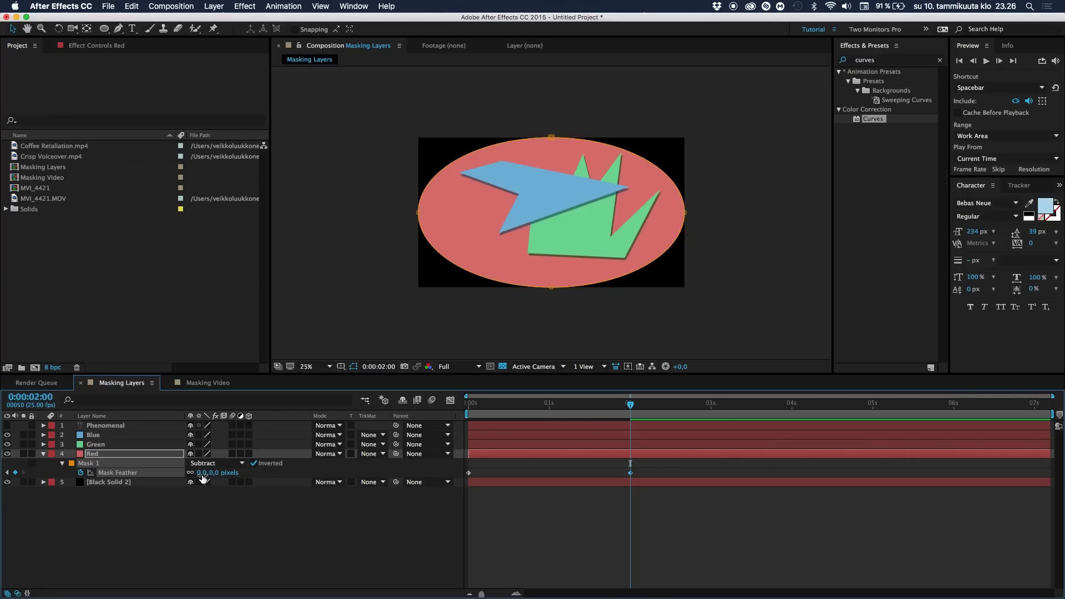
left_click_drag(206, 473, 470, 474)
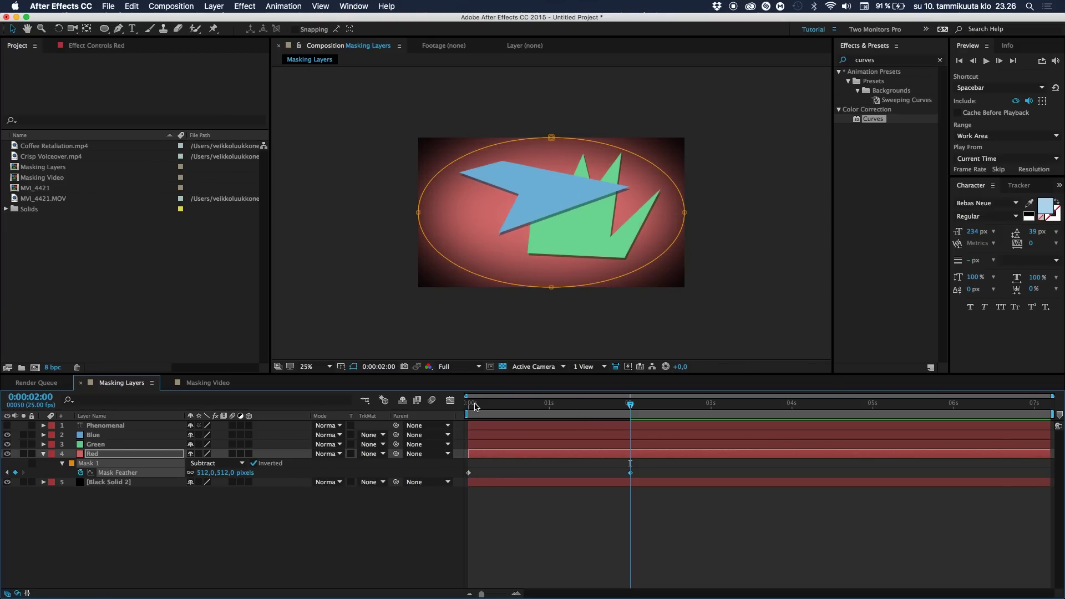
Step: Preview the vignette feather animation from the start, then collapse the Red layer
left_click_drag(475, 404, 438, 404)
left_click(366, 578)
key("space")
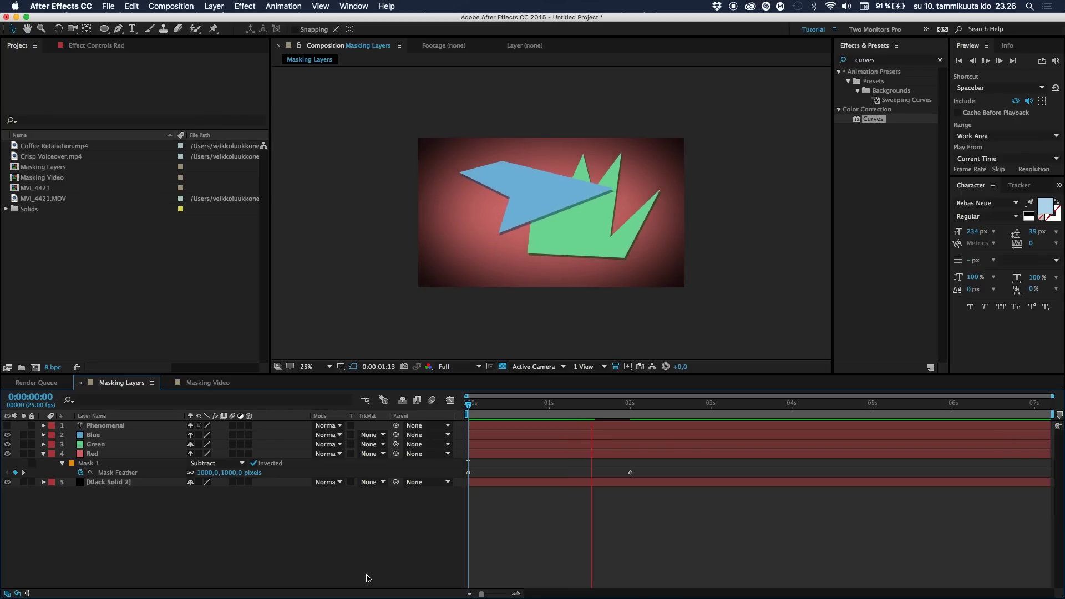
key("space")
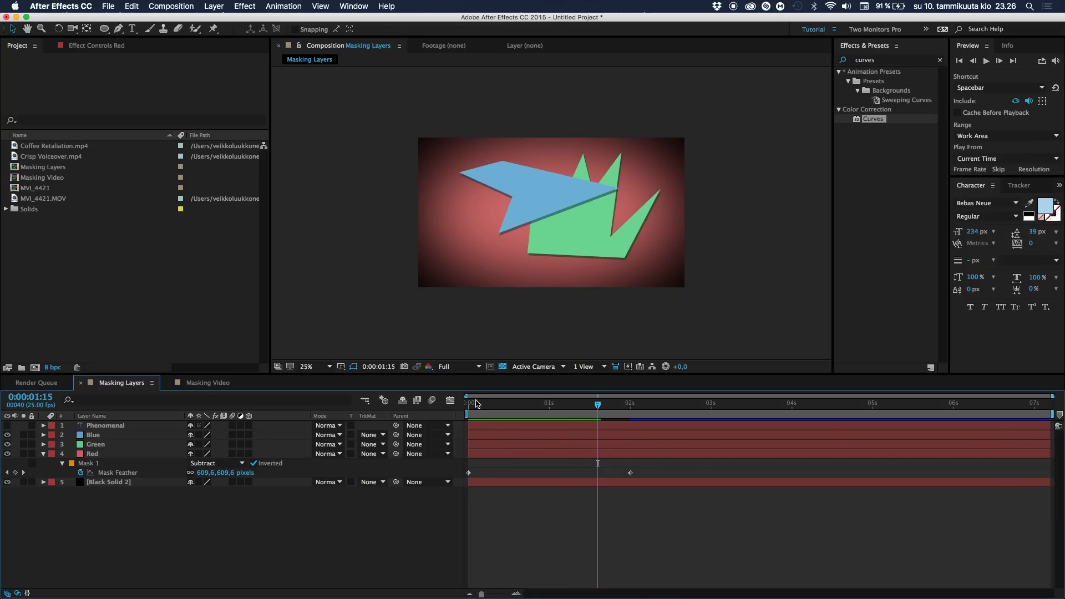
left_click(469, 403)
key("space")
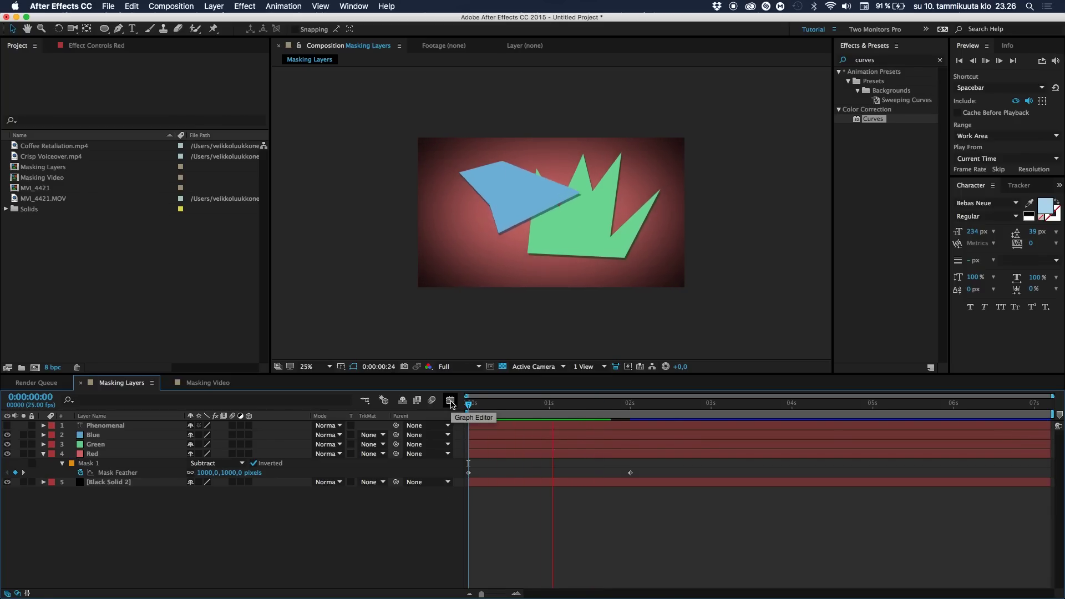
key("space")
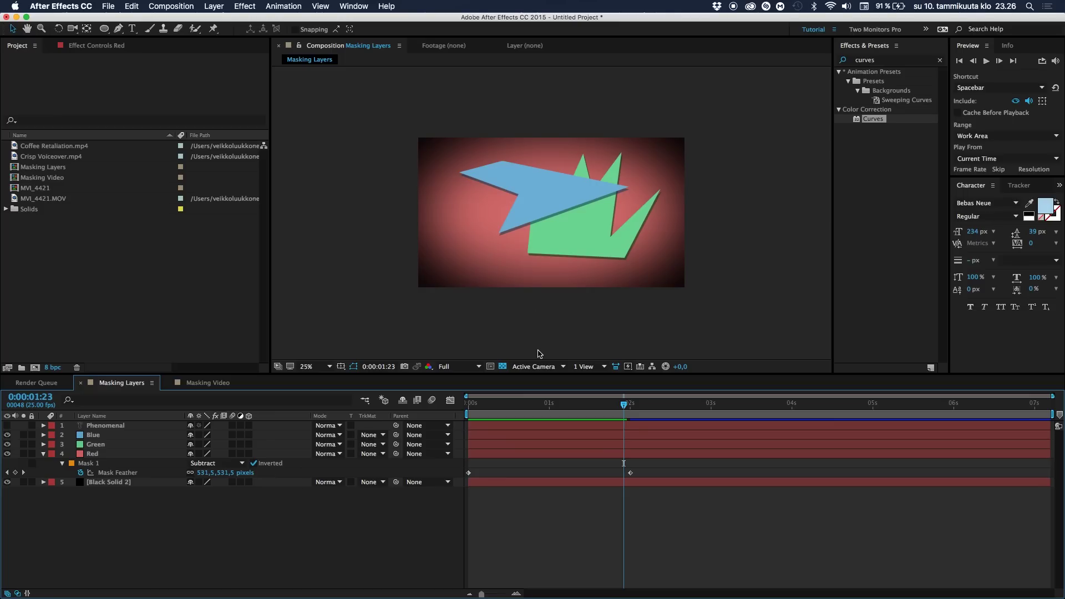
left_click(43, 454)
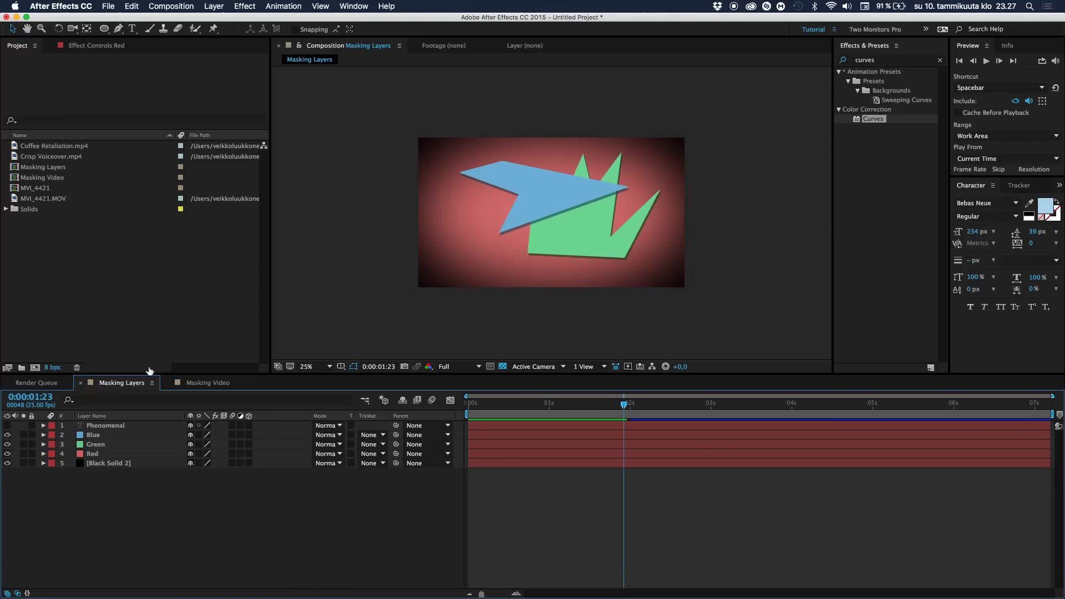
Step: Show the Phenomenal text layer and move the green crown up and to the right
left_click(7, 426)
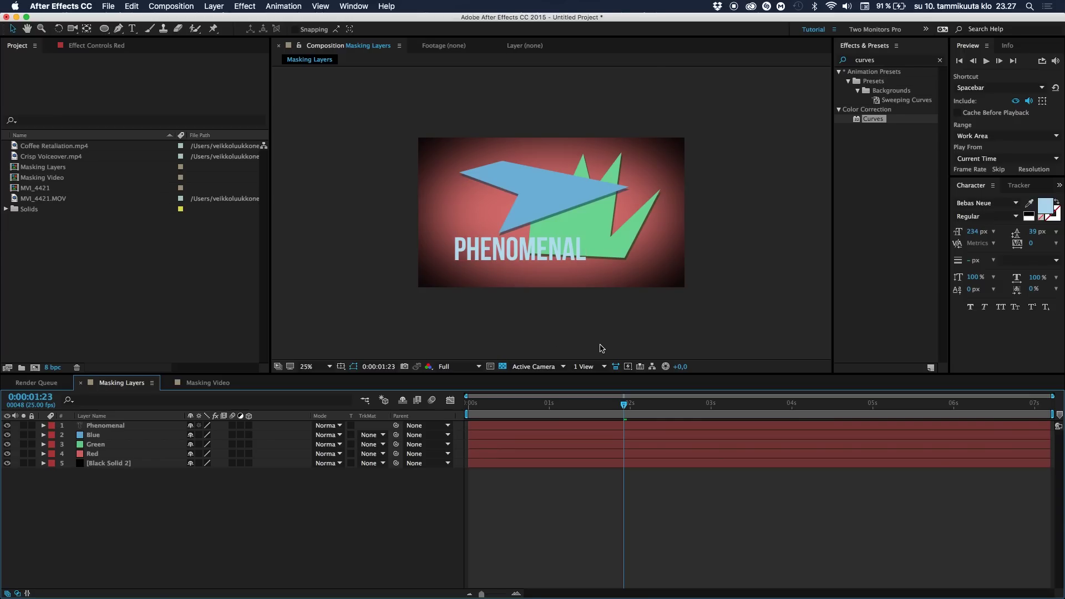
left_click_drag(527, 410, 598, 414)
left_click(607, 225)
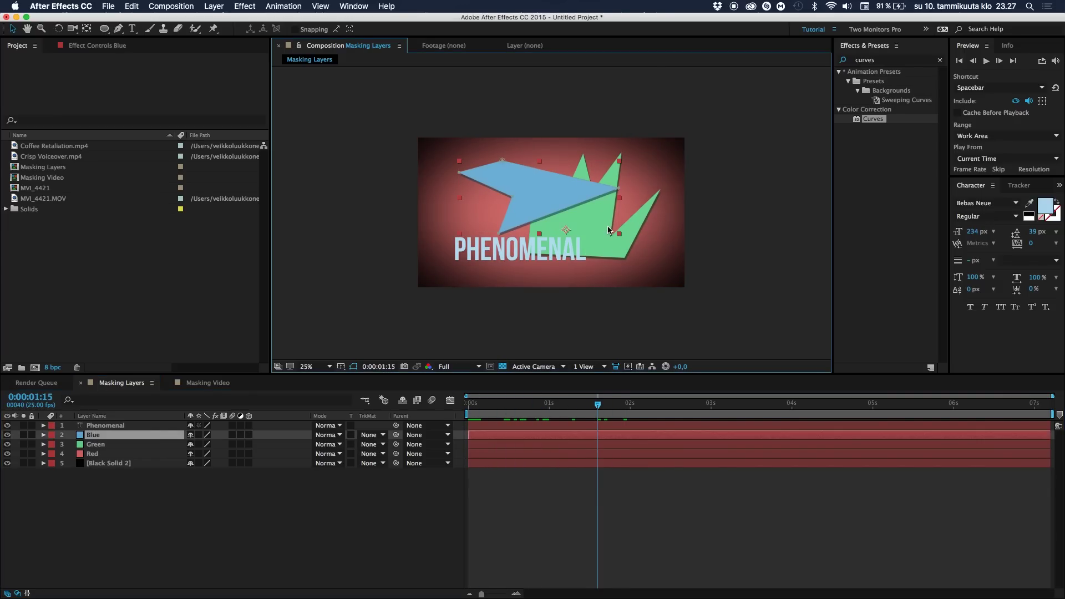
left_click_drag(607, 247, 627, 217)
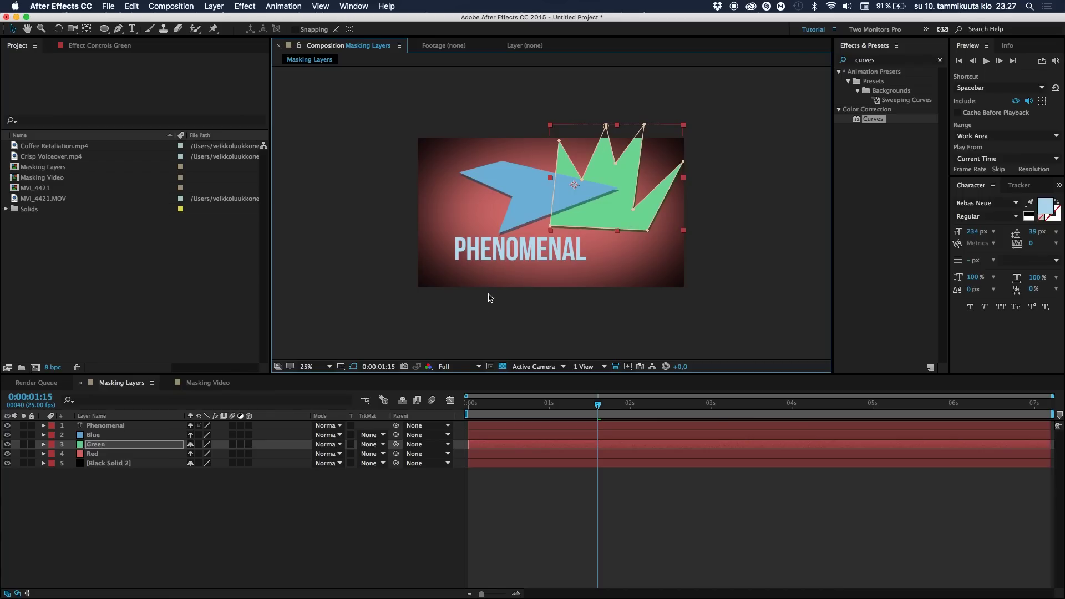
left_click(520, 262)
left_click_drag(481, 409, 450, 414)
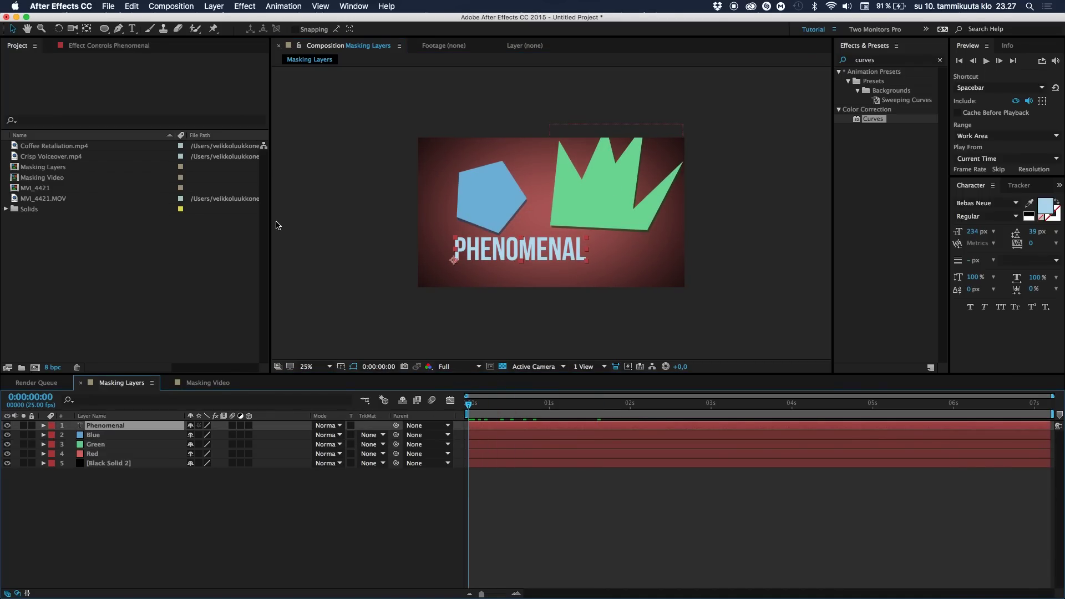
left_click(118, 29)
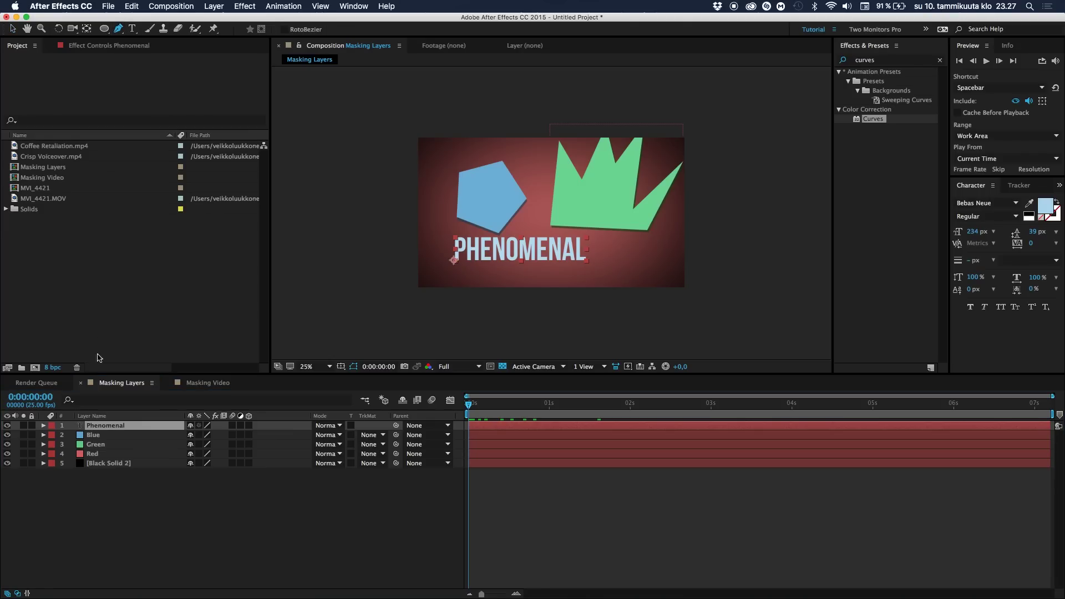
Step: Draw a closed four-point parallelogram mask on the Phenomenal text near the left edge
left_click(100, 427)
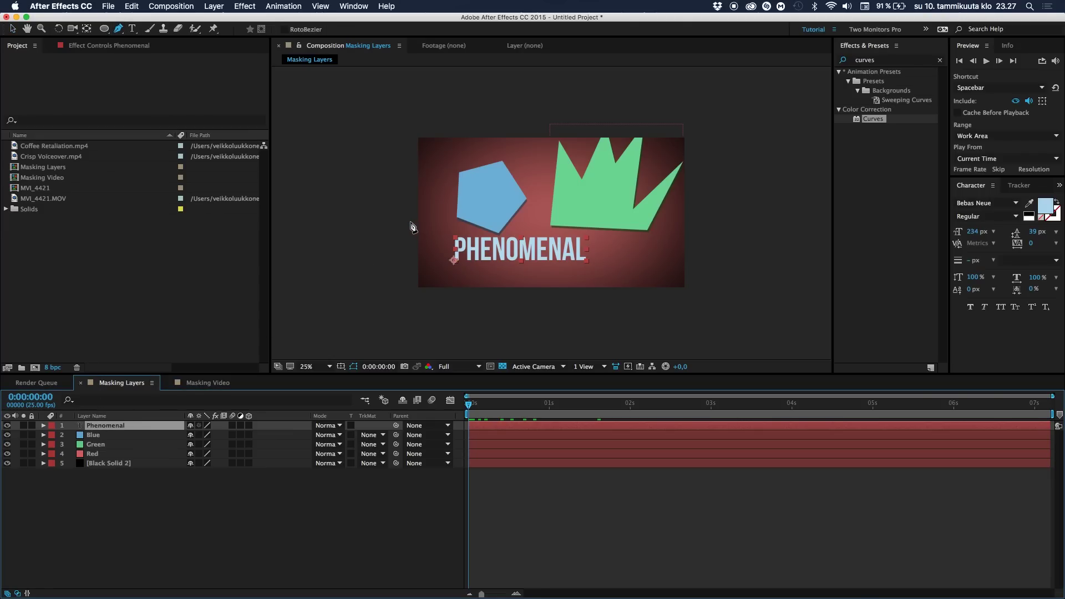
left_click_drag(399, 222, 451, 223)
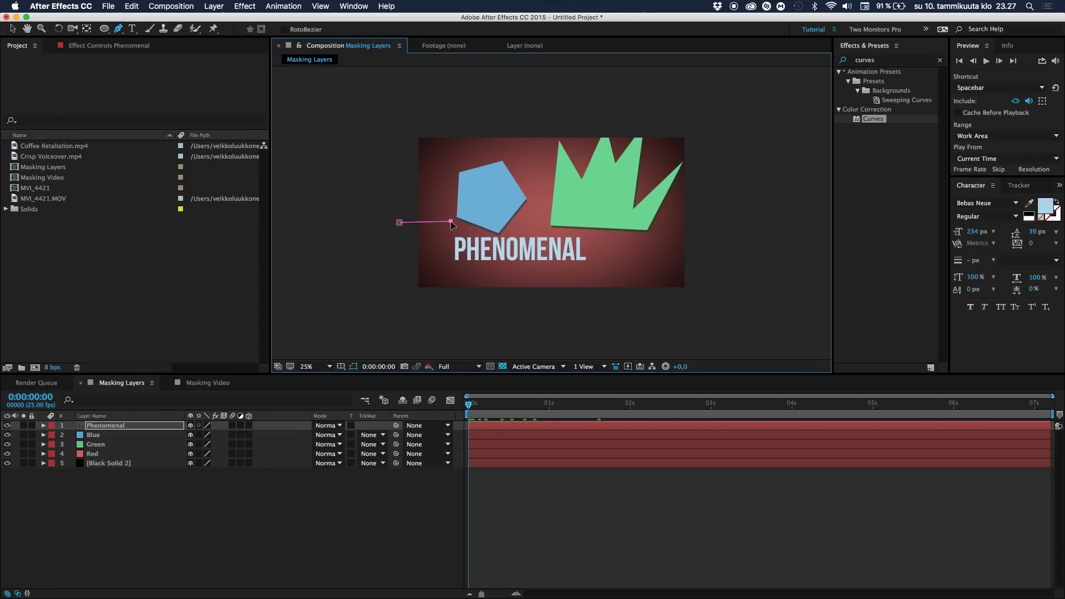
left_click(410, 289)
left_click(365, 280)
left_click(400, 223)
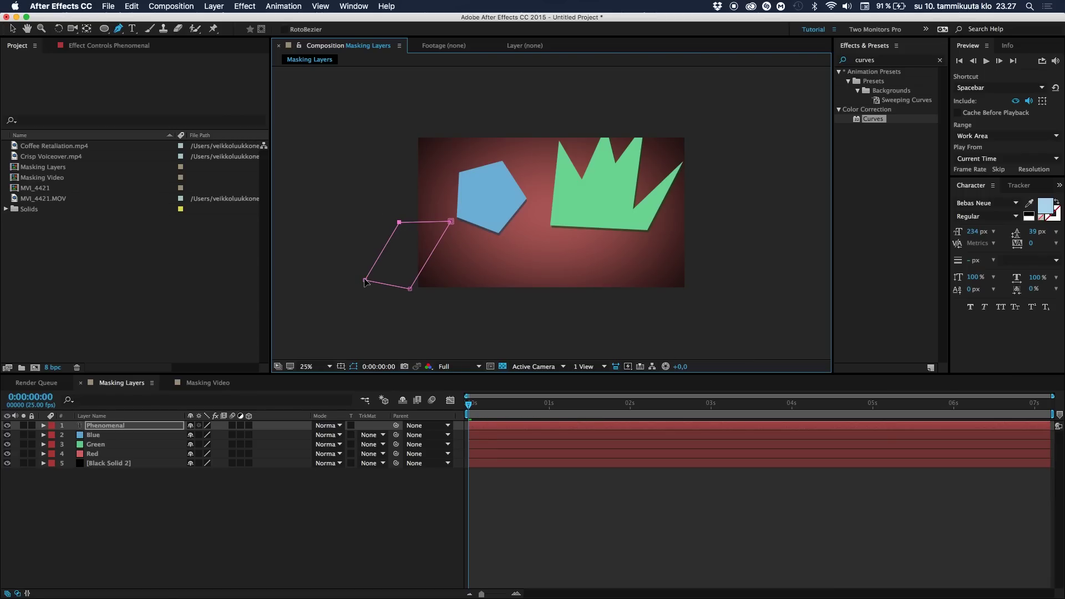
Step: Select all of the text mask's vertices and shift the mask slightly right
key("v")
left_click_drag(324, 174, 422, 311)
left_click_drag(345, 182, 437, 285)
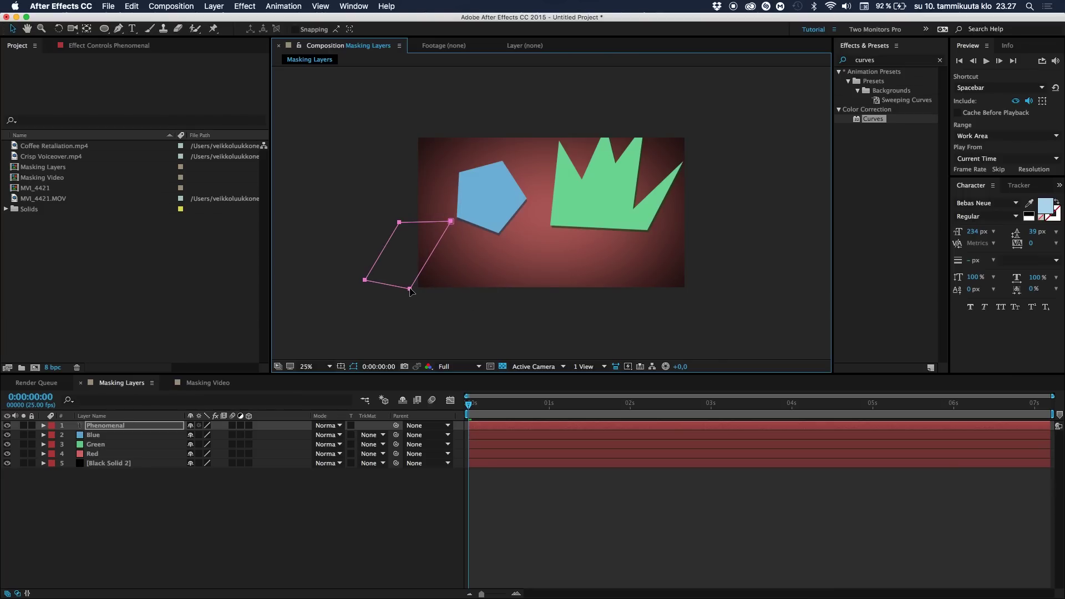
mouse_move(410, 290)
left_mouse_down()
mouse_move(523, 302)
mouse_move(527, 291)
mouse_move(513, 288)
mouse_move(491, 299)
mouse_move(552, 290)
mouse_move(417, 285)
left_mouse_up()
Step: Keyframe the Phenomenal mask path at 0s, then widen its right side later to reveal PHENOMENAL
key("m")
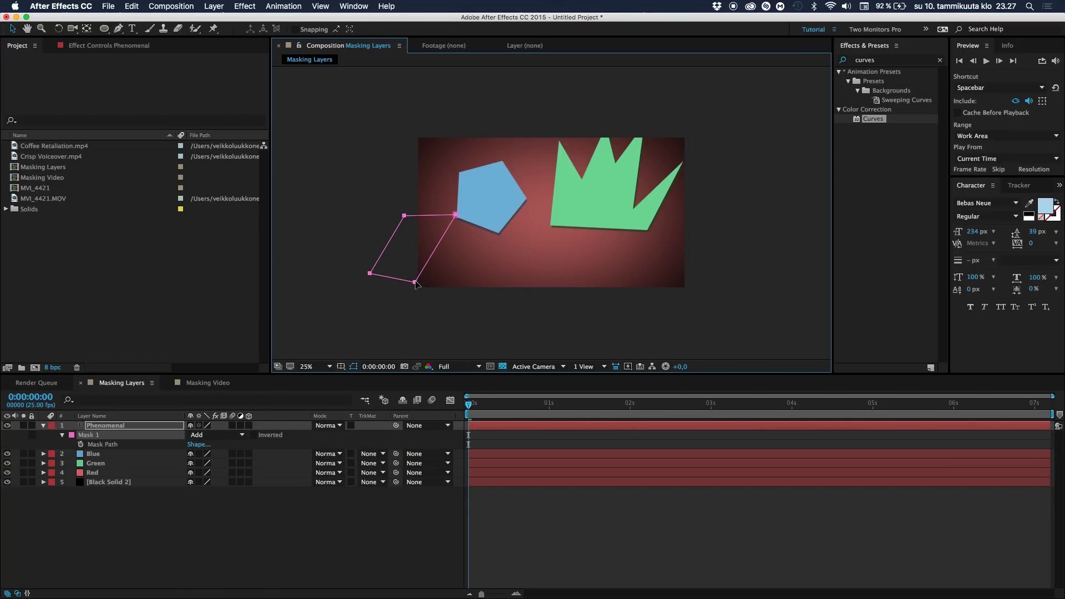
left_click(81, 445)
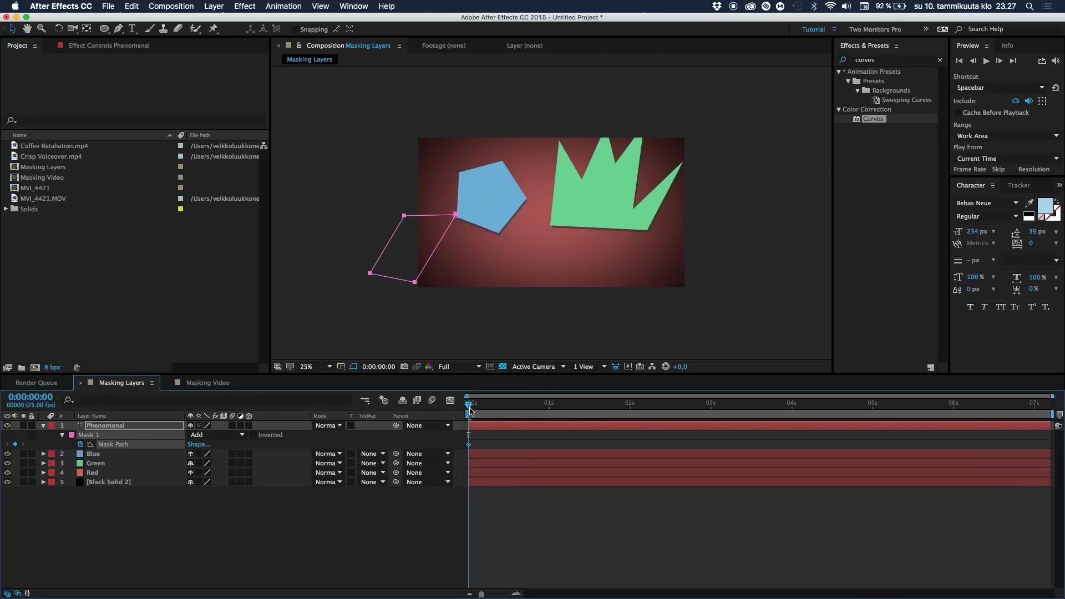
left_click_drag(471, 405, 634, 424)
left_click_drag(411, 194, 485, 318)
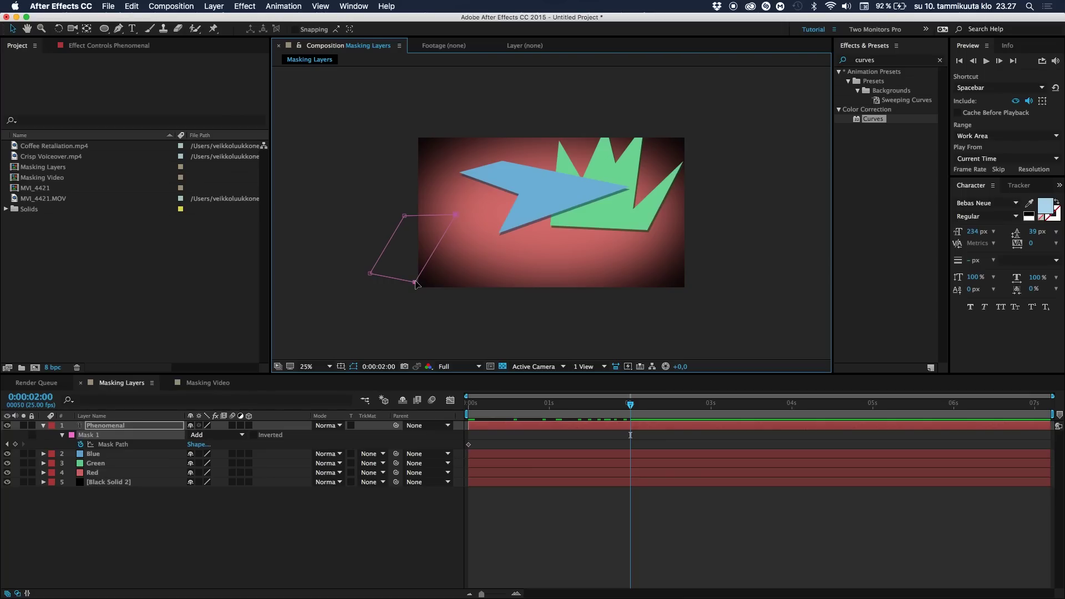
left_click_drag(416, 284, 595, 291)
Step: Preview the text mask wipe from the start of the composition
left_click(326, 532)
key("Home")
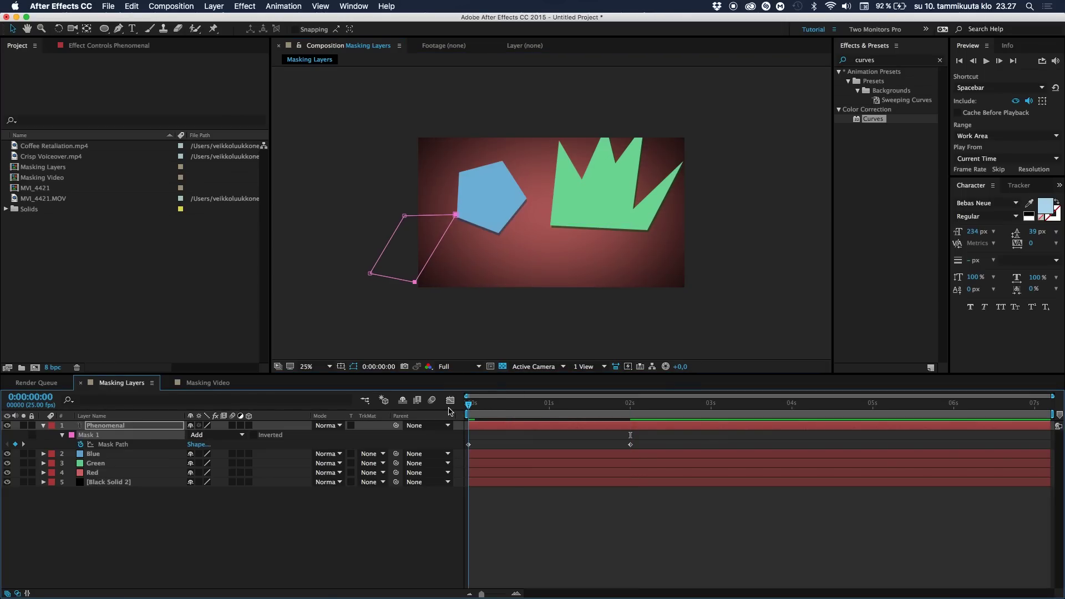
left_click(312, 562)
key("space")
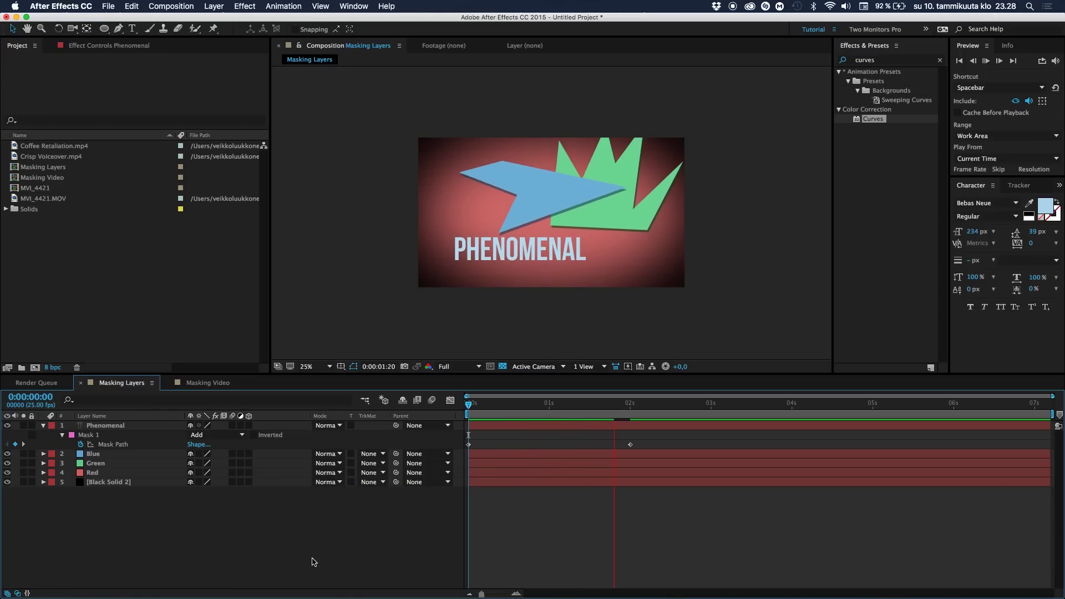
key("space")
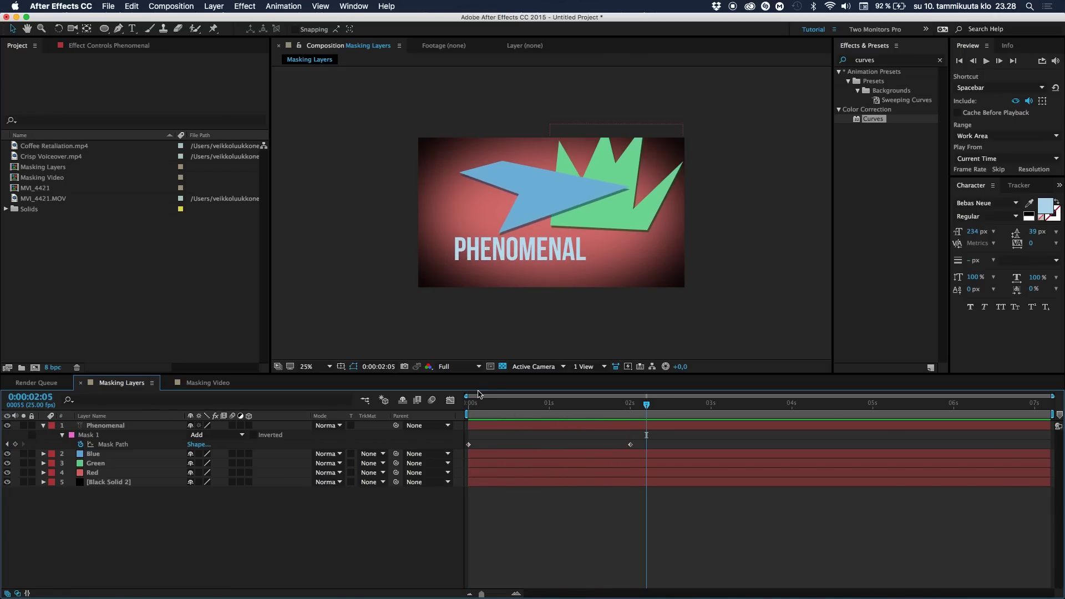
left_click_drag(473, 406, 464, 405)
key("space")
key("space")
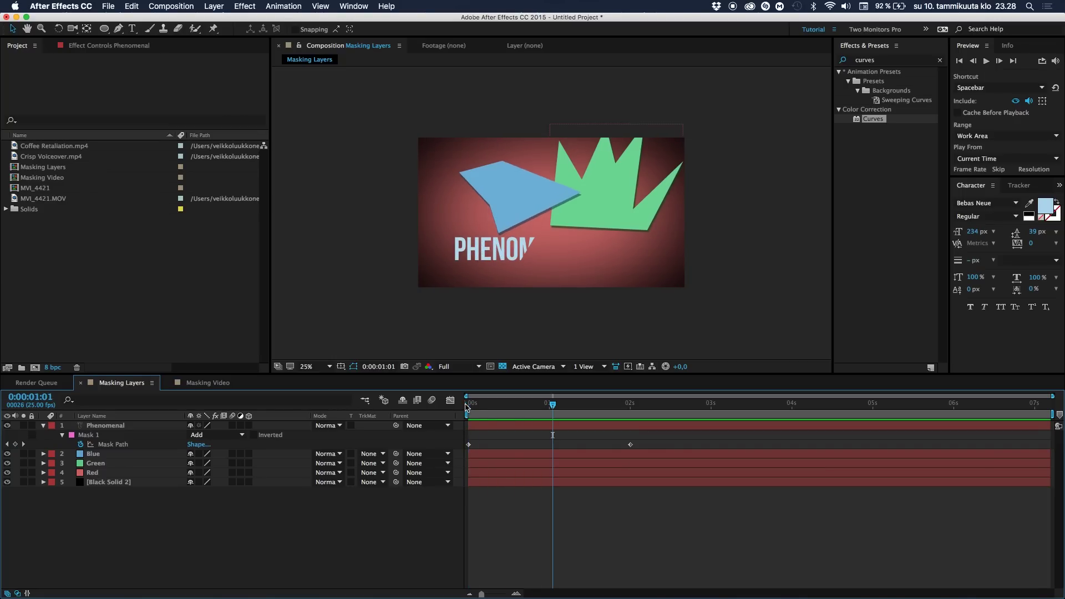
Step: Feather the Phenomenal mask edges by 70 pixels and return to the start
left_click(129, 426)
key("f")
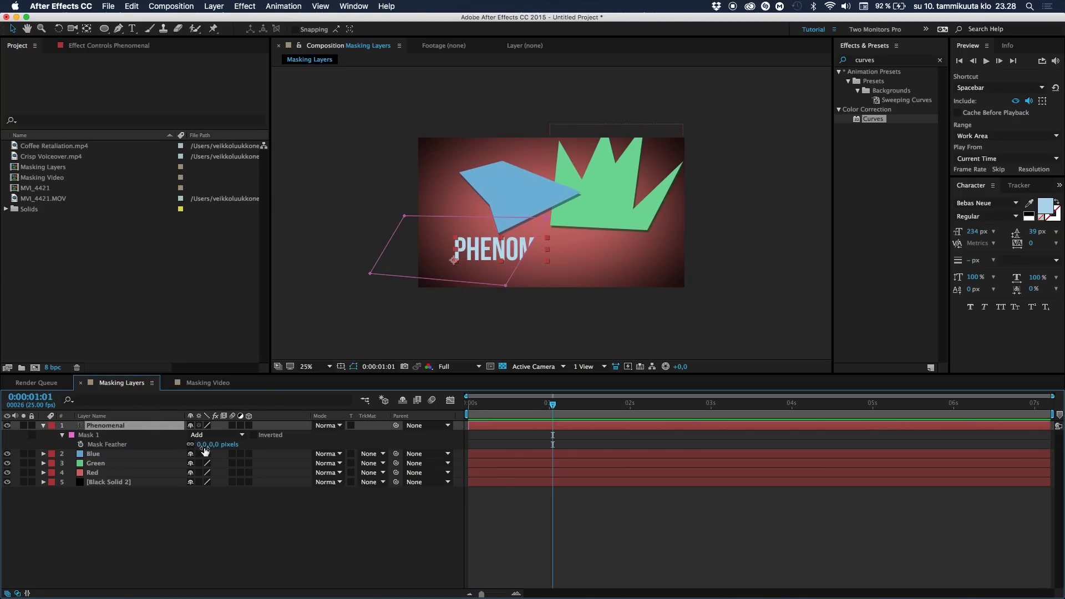
left_click(242, 447)
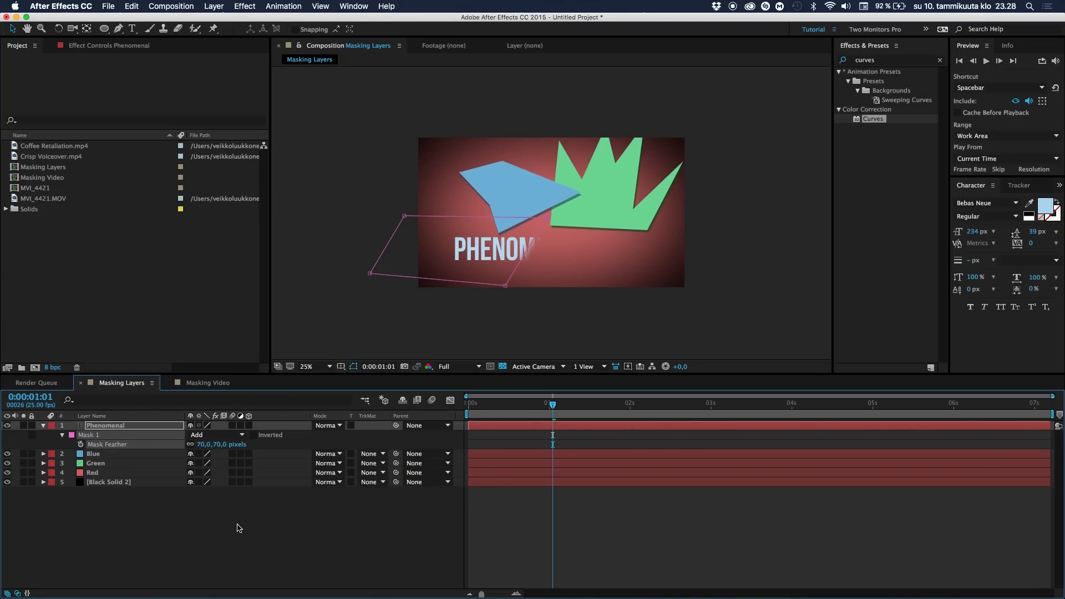
left_click(238, 528)
key("Home")
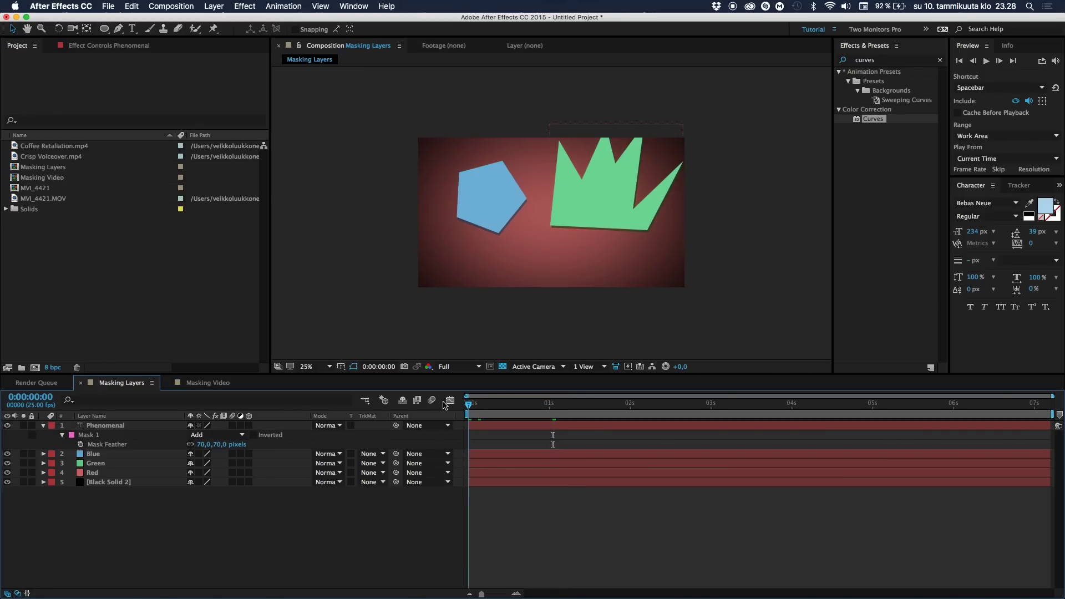
Step: Apply Easy Ease to the 2s Mask Path keyframe, then check the reveal at 0:00:00:20
key("u")
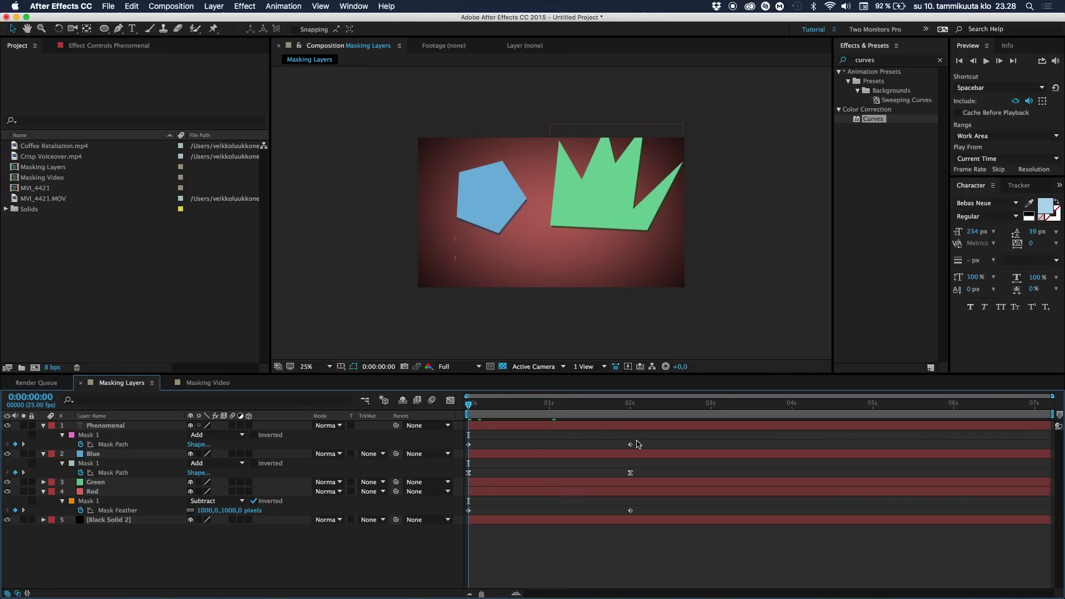
left_click_drag(642, 441, 461, 454)
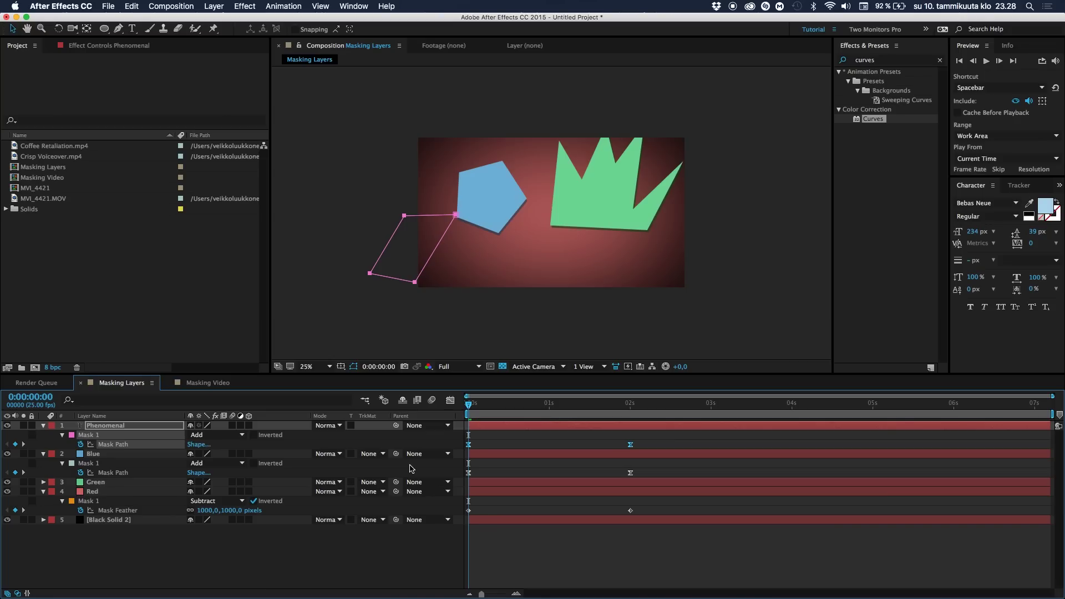
right_click(630, 447)
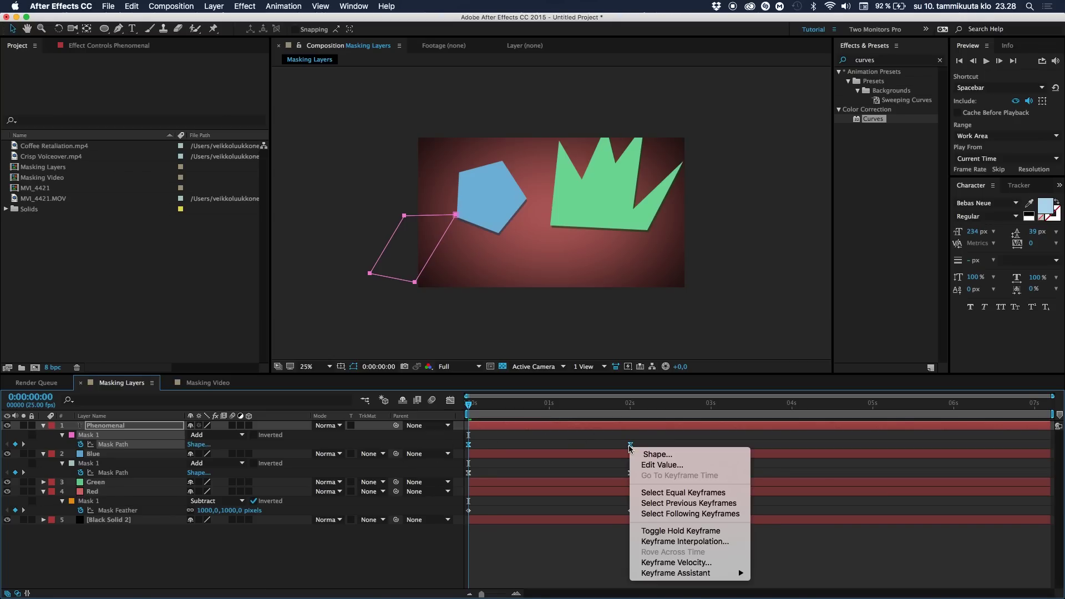
mouse_move(721, 572)
left_click(809, 531)
left_click(542, 566)
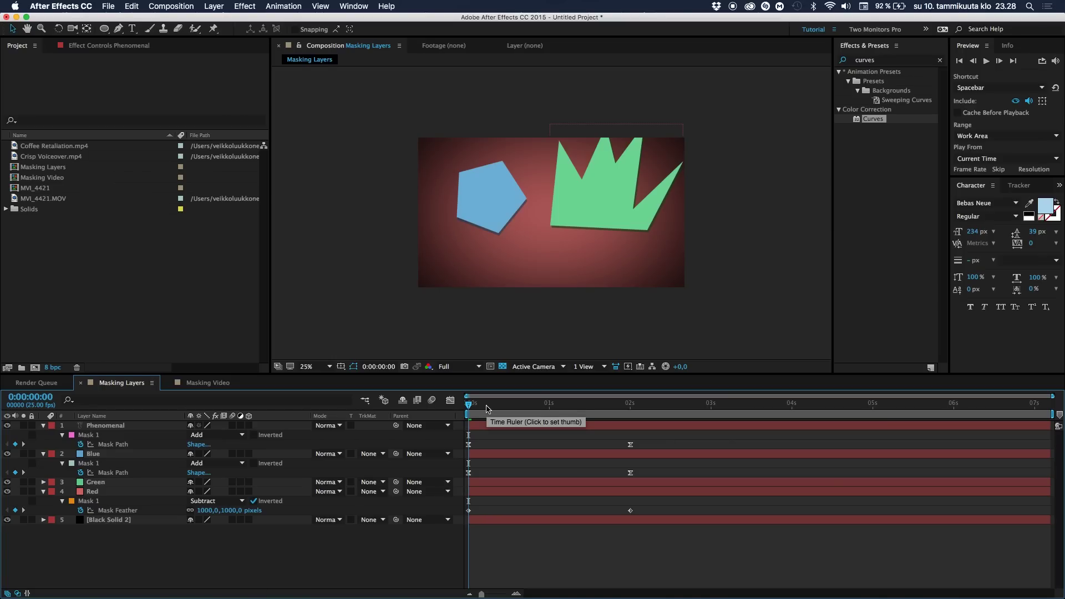
left_click_drag(509, 409, 535, 410)
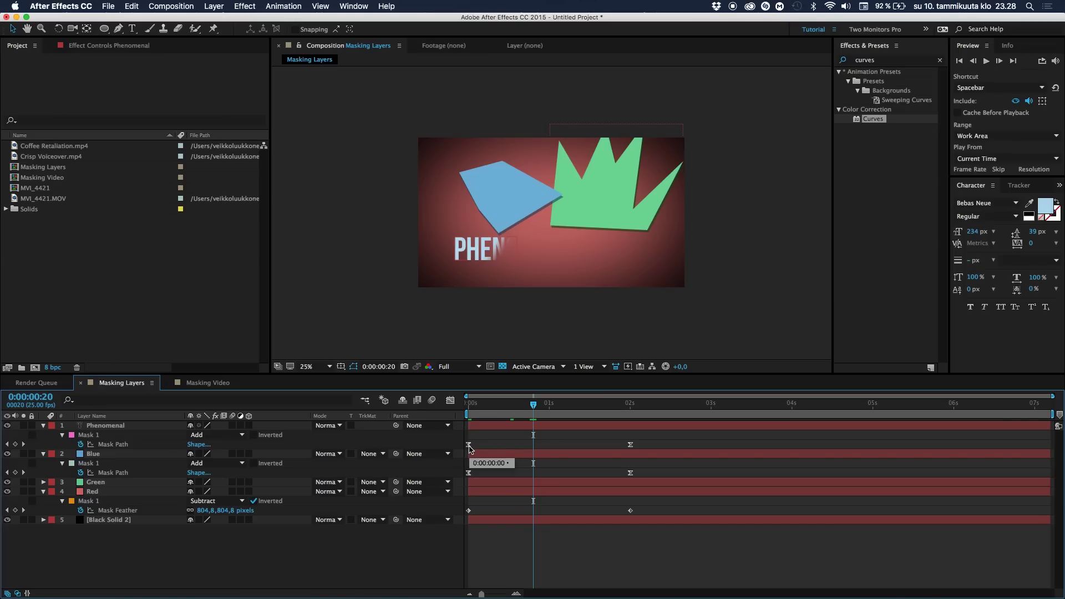
Step: Ease the starting Mask Path keyframe with F9 and move the ending keyframe to about 0:00:00:20
left_click(468, 445)
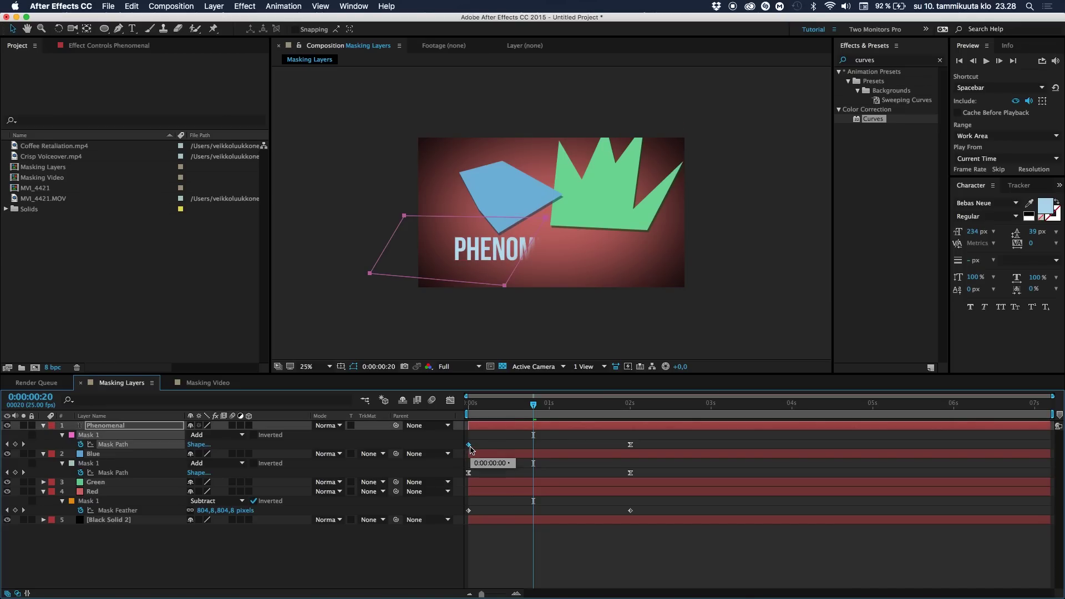
key("F9")
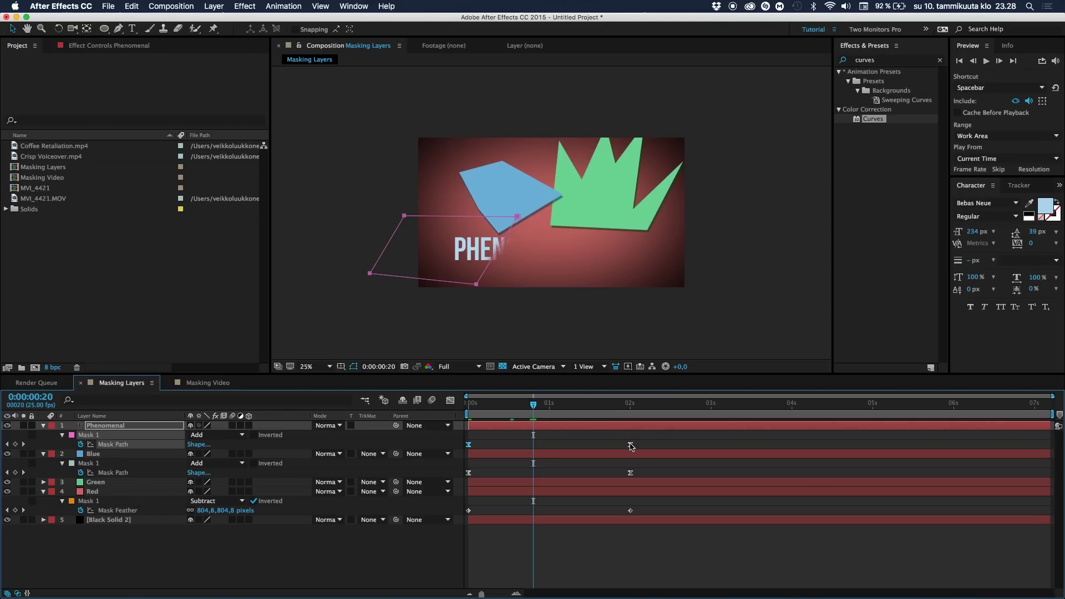
left_click_drag(631, 445, 536, 445)
Step: Preview the faster PHENOMENAL reveal from the start of the composition
left_click(381, 553)
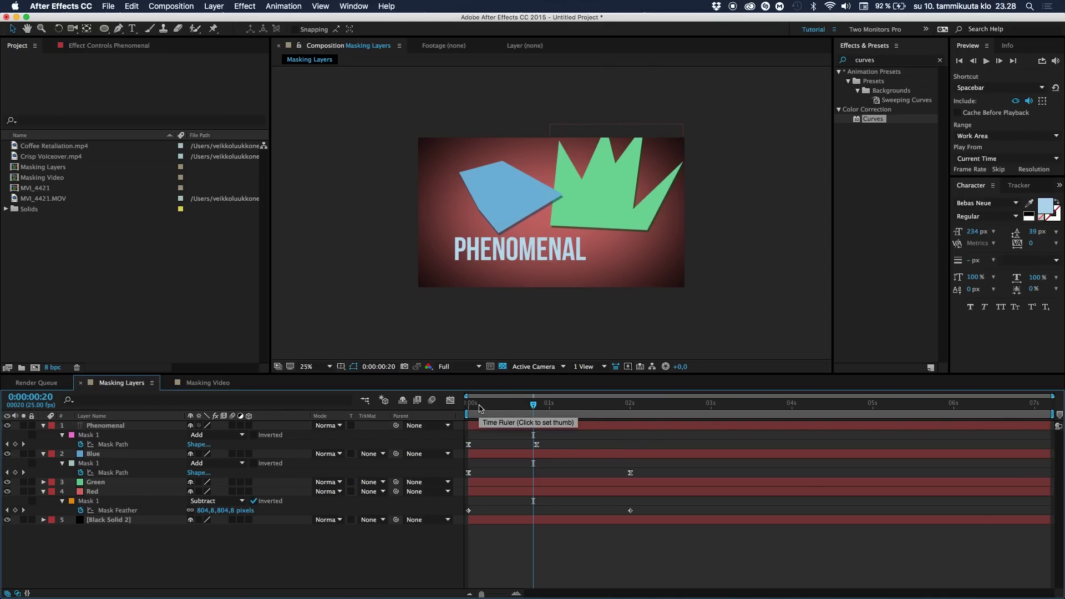
key("Home")
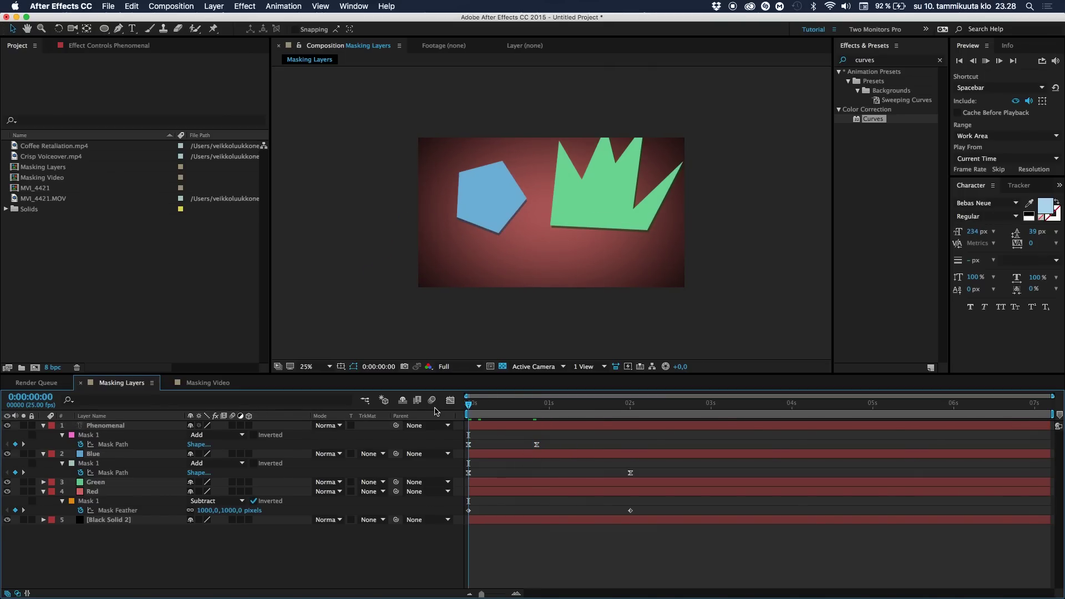
key("space")
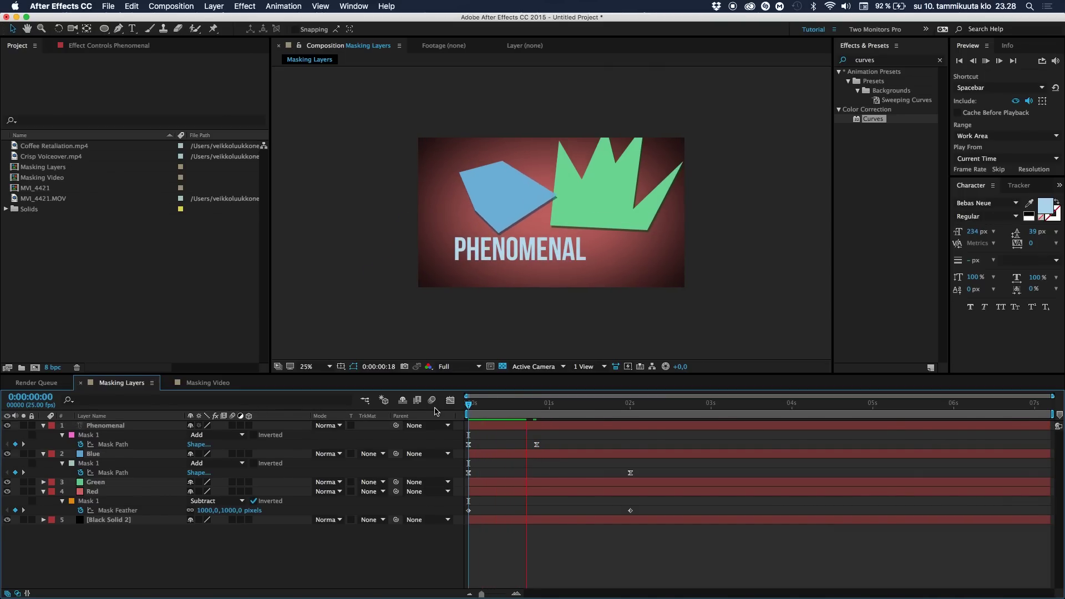
key("space")
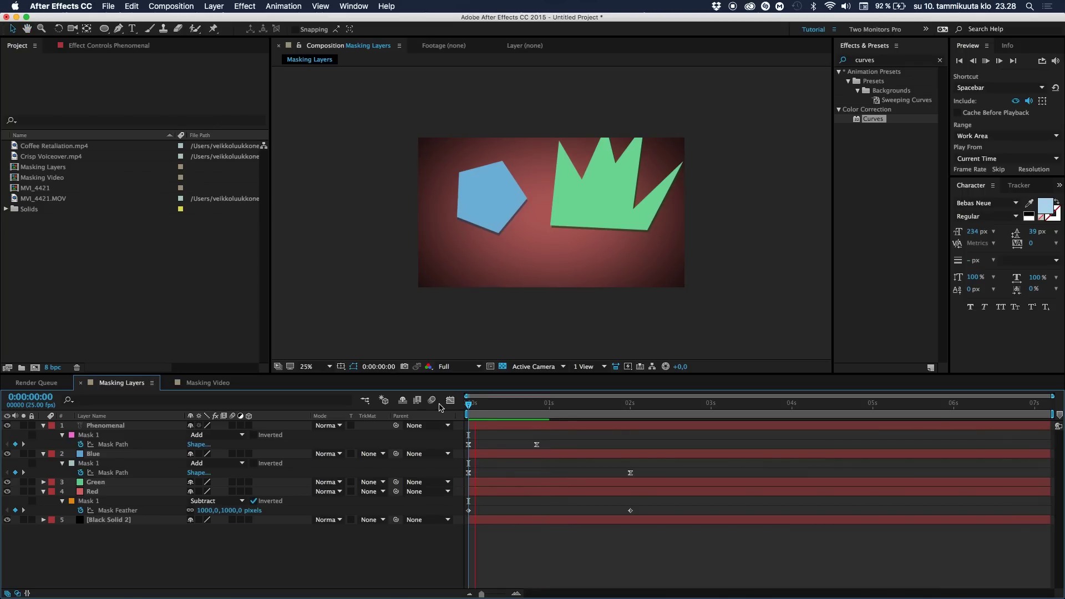
key("space")
key("space")
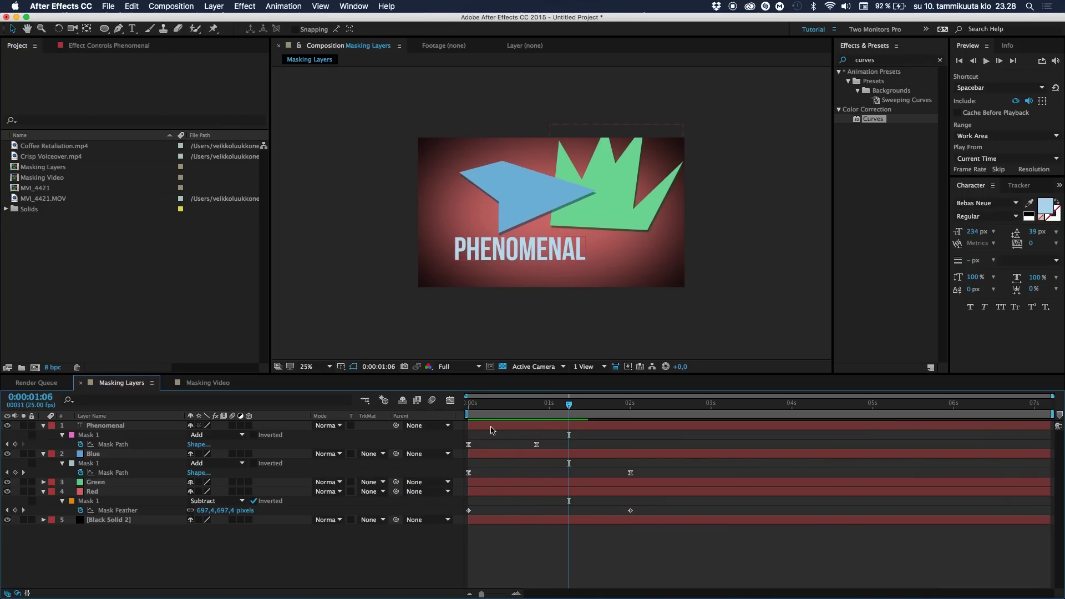
left_click(468, 407)
key("space")
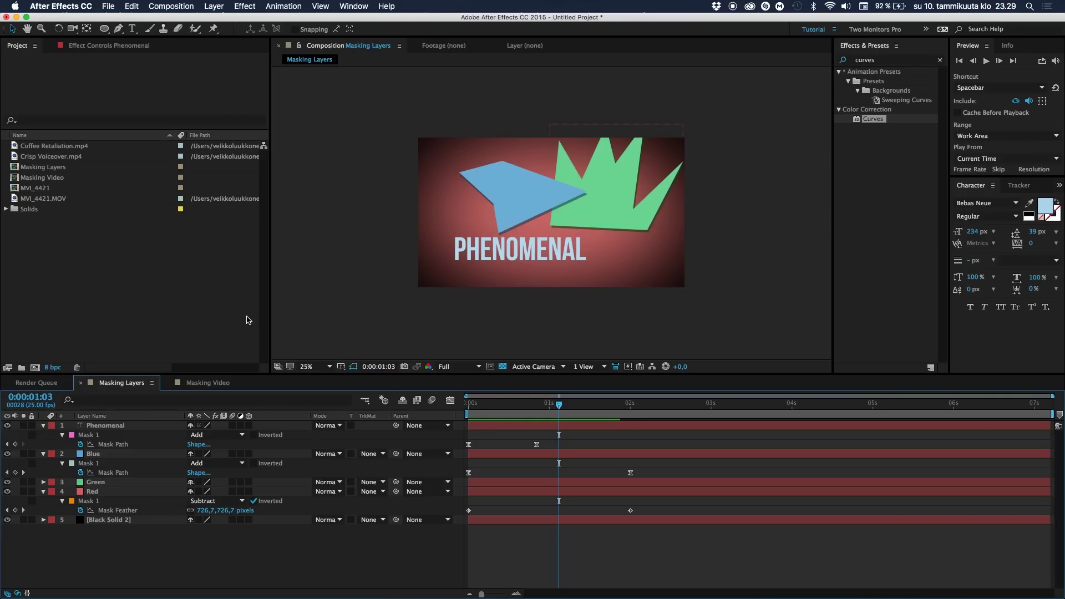
Step: Open the Masking Video composition at 25% zoom and scrub to the forest walking shot
left_click(201, 384)
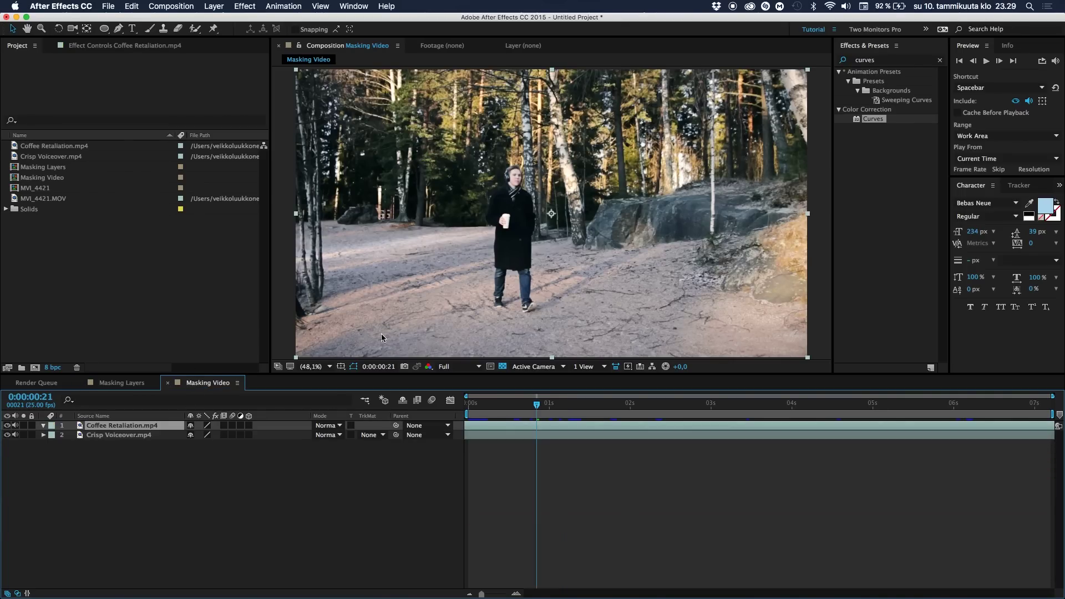
key("period")
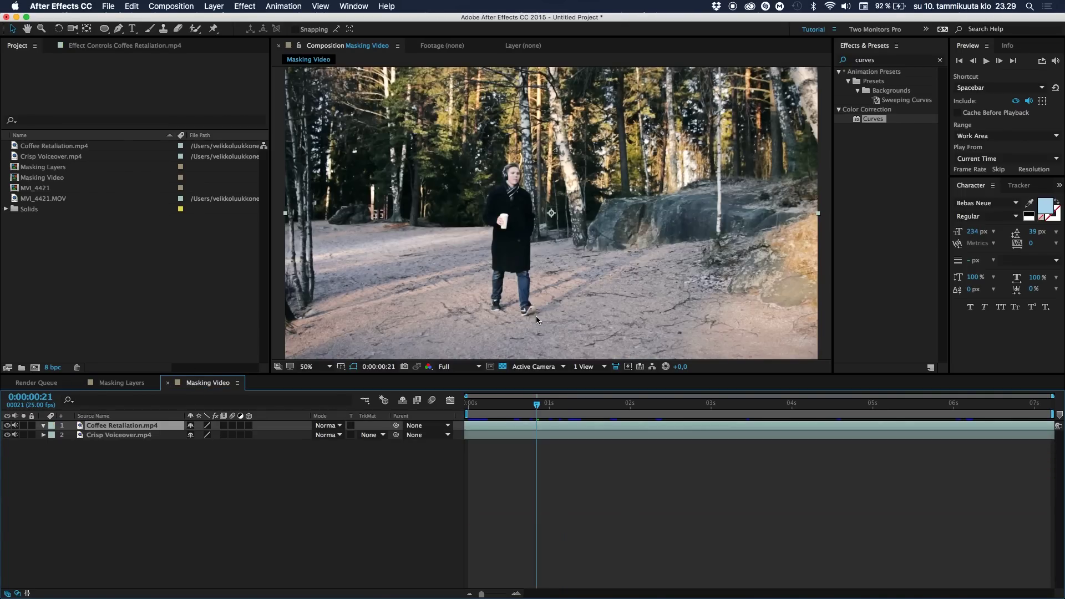
key("comma")
key("comma")
key("comma")
key("comma")
key("period")
key("period")
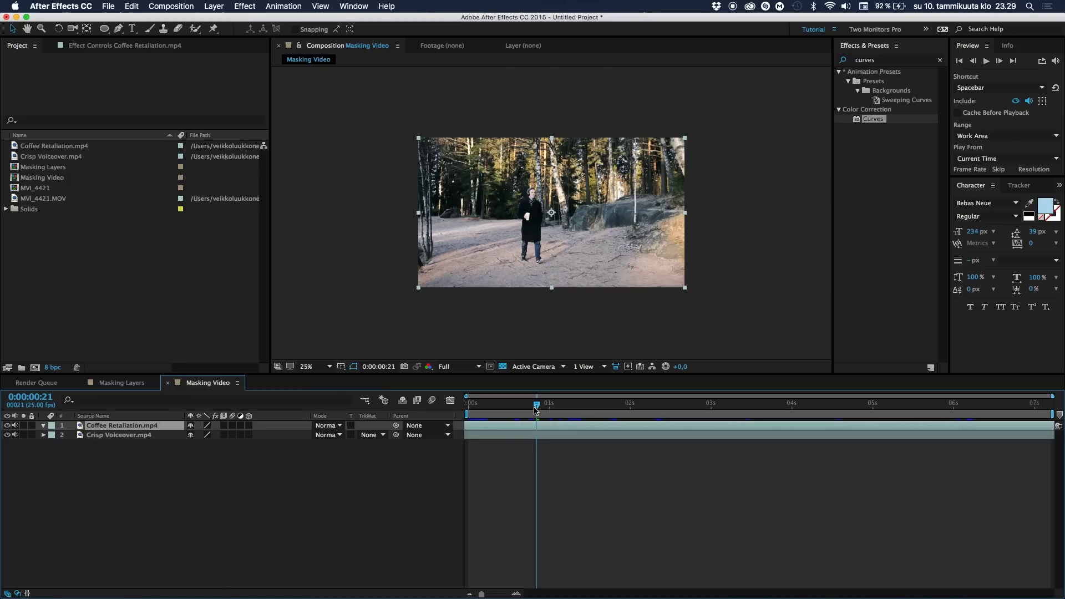
left_click_drag(534, 426, 594, 442)
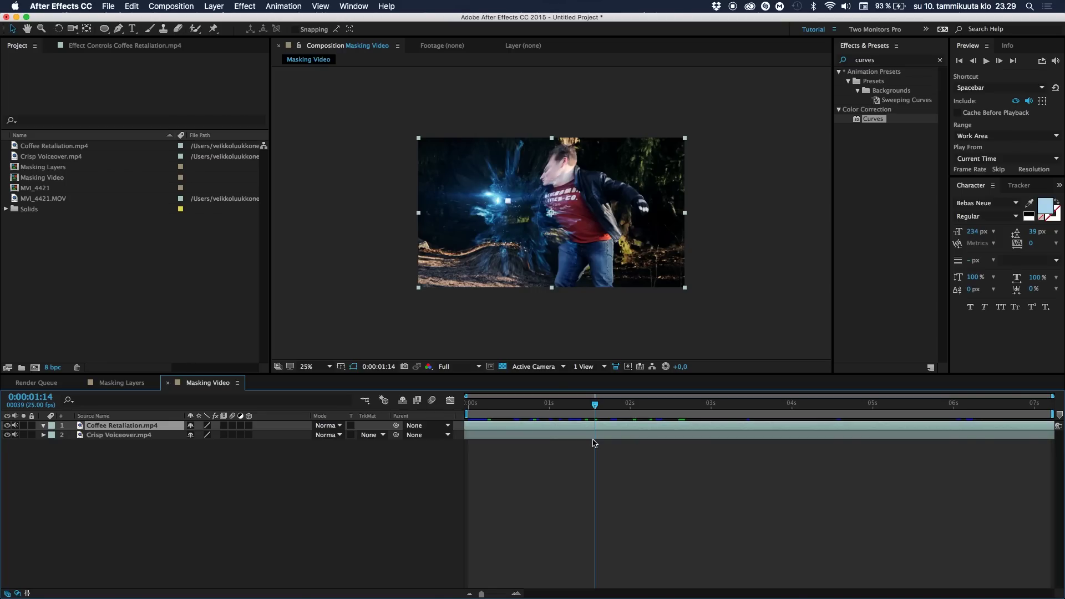
left_click_drag(531, 404, 504, 413)
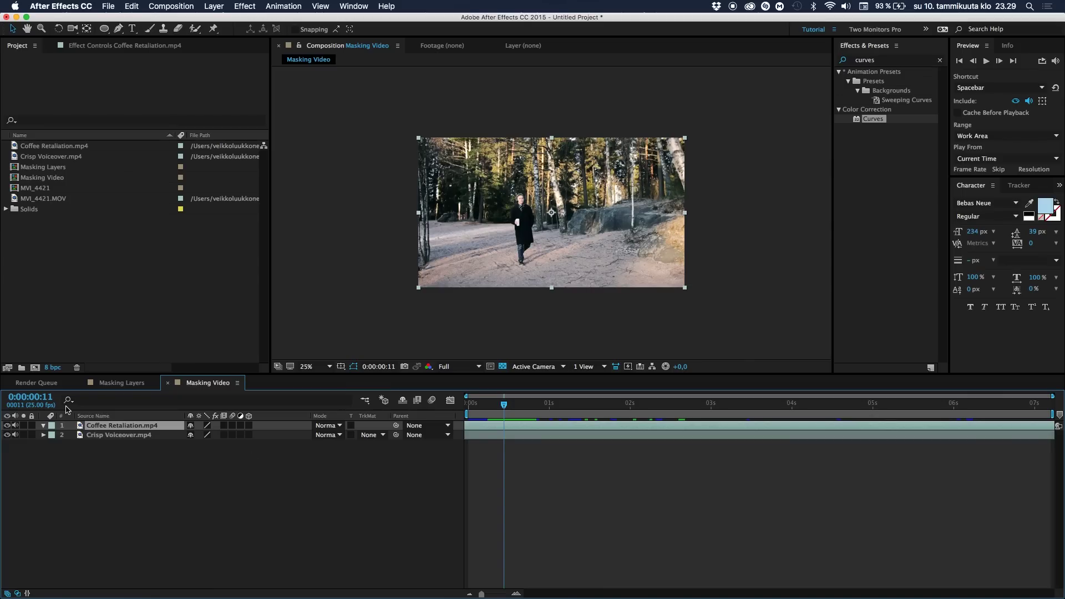
Step: Temporarily hide Coffee Retaliation to review Crisp Voiceover's frames, then show it again
left_click(7, 425)
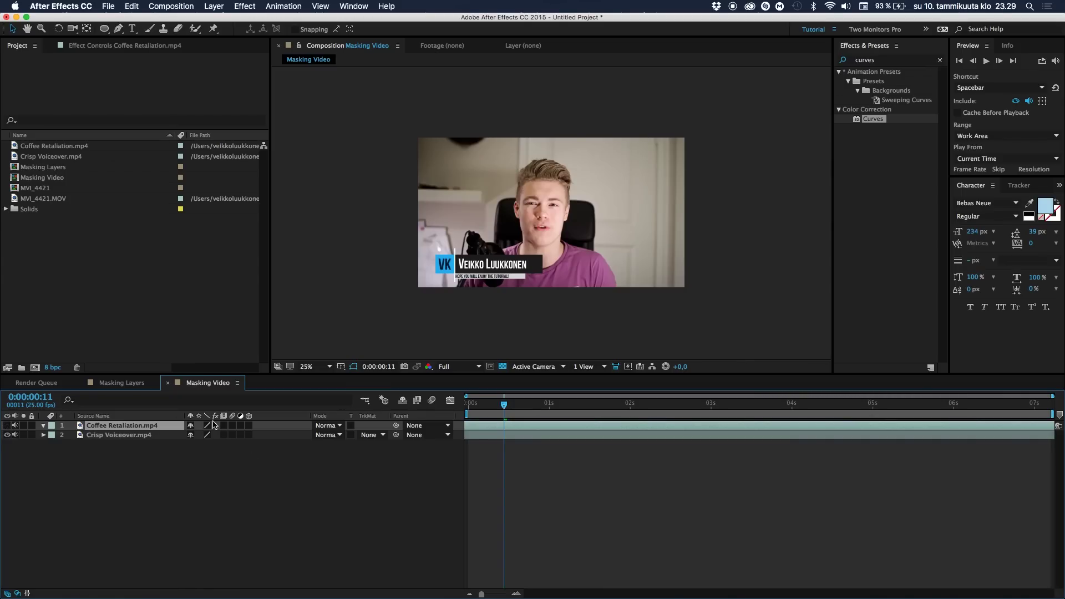
left_click(114, 436)
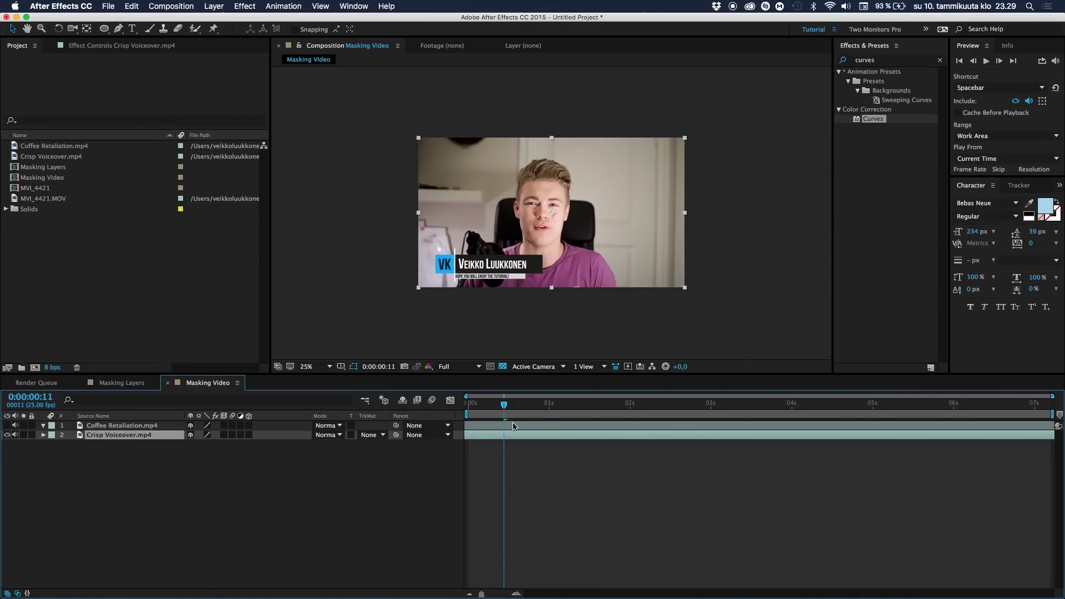
left_click(592, 410)
left_click_drag(592, 410, 630, 414)
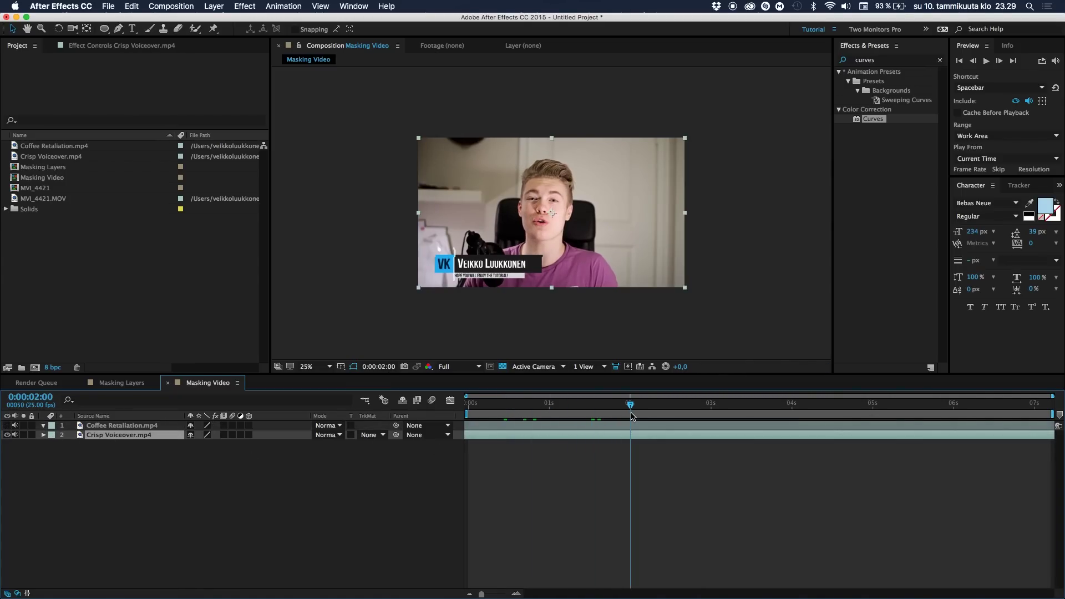
left_click(718, 410)
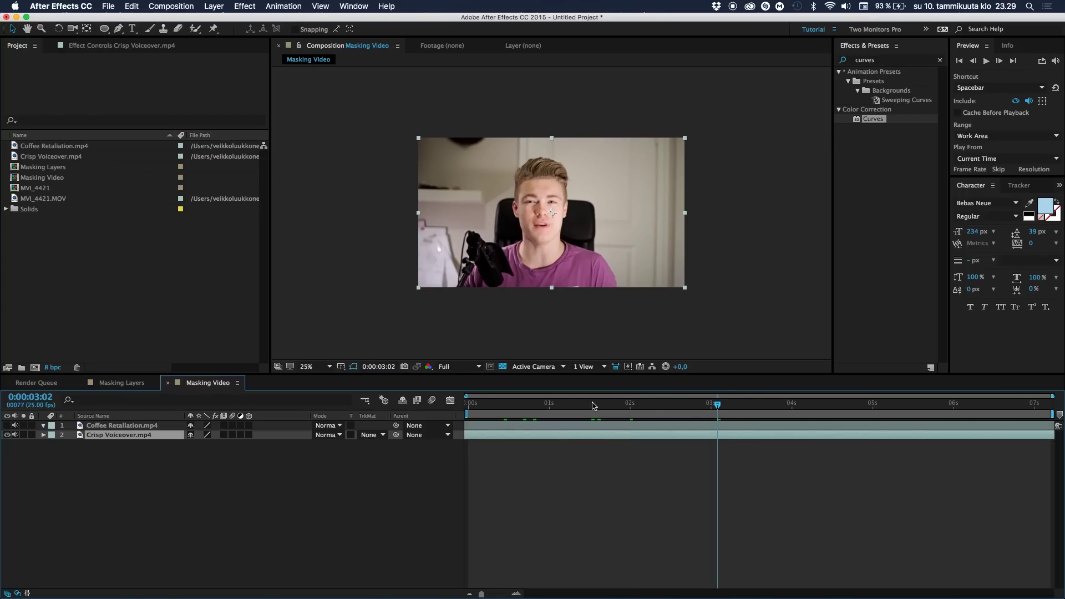
left_click_drag(536, 414, 526, 413)
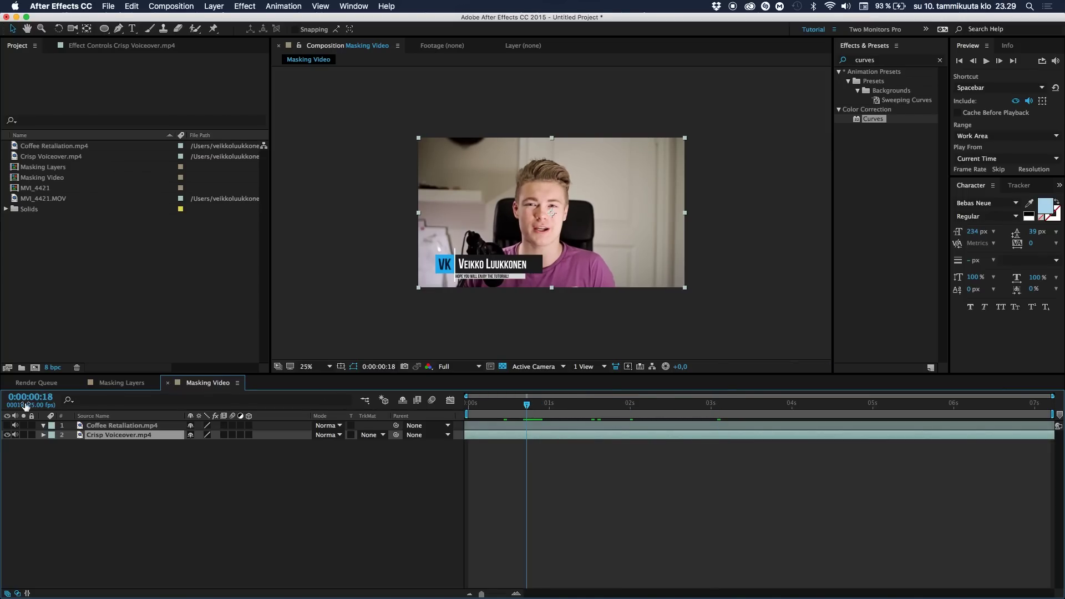
left_click(7, 425)
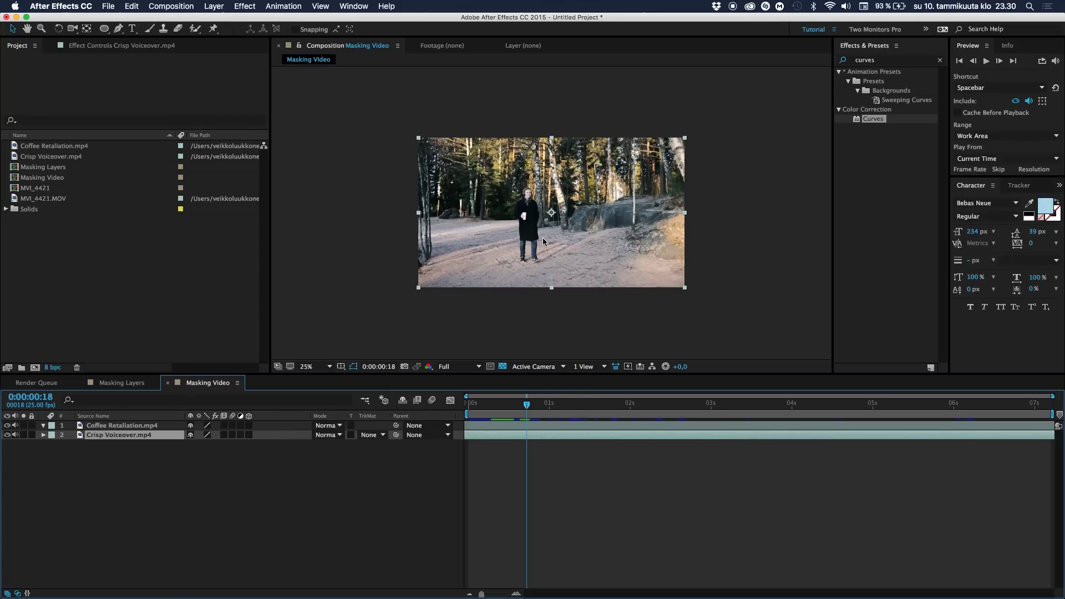
left_click_drag(540, 238, 657, 243)
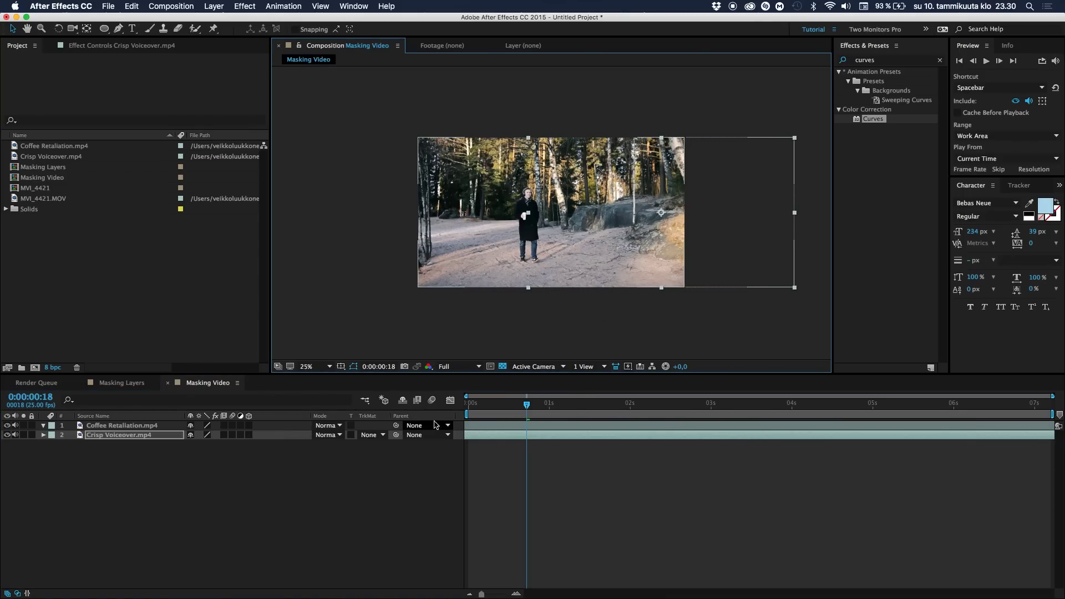
left_click(196, 425)
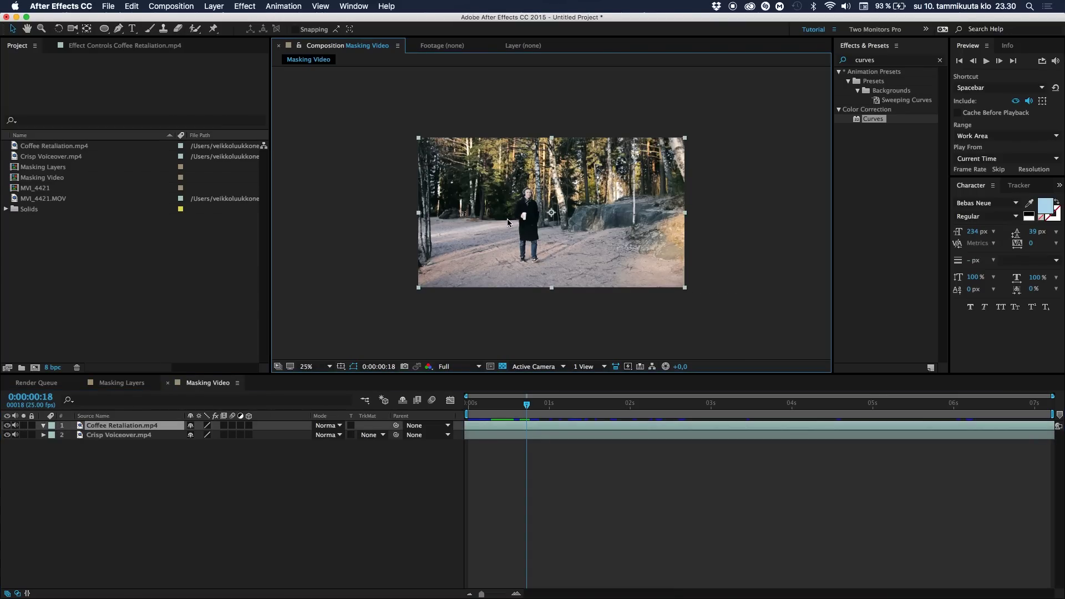
left_click_drag(507, 218, 654, 223)
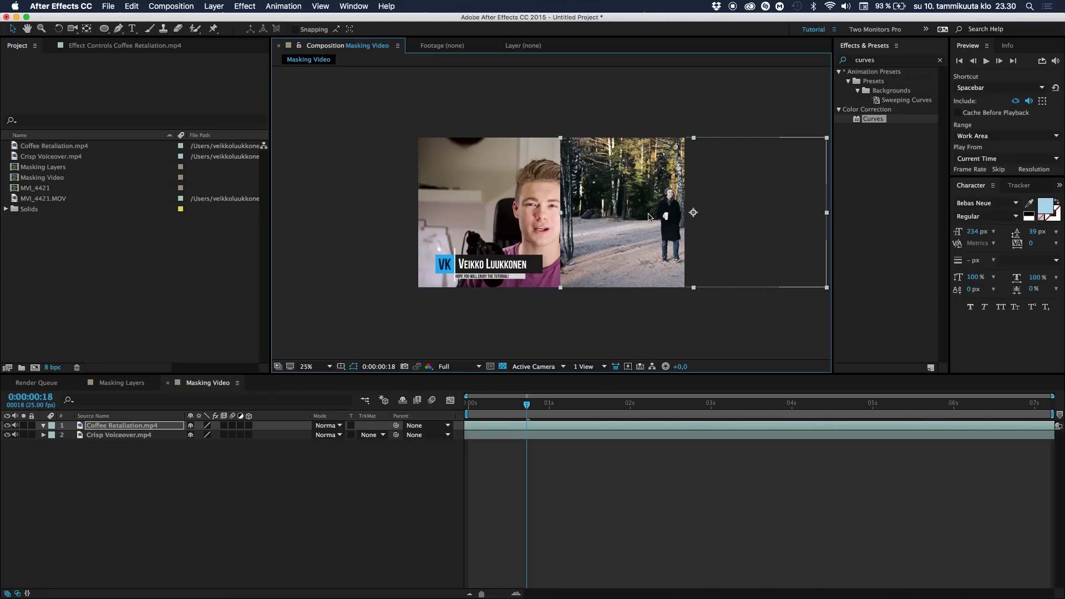
left_click(452, 479)
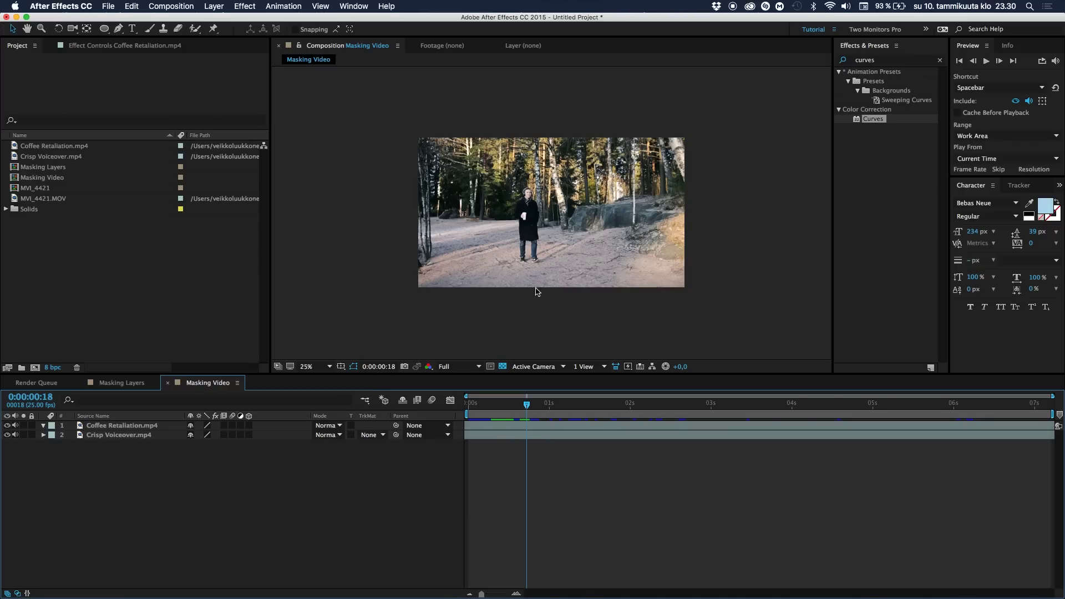
Step: Draw a rectangle mask on Coffee Retaliation that cuts away the forest clip's left side
left_click(137, 424)
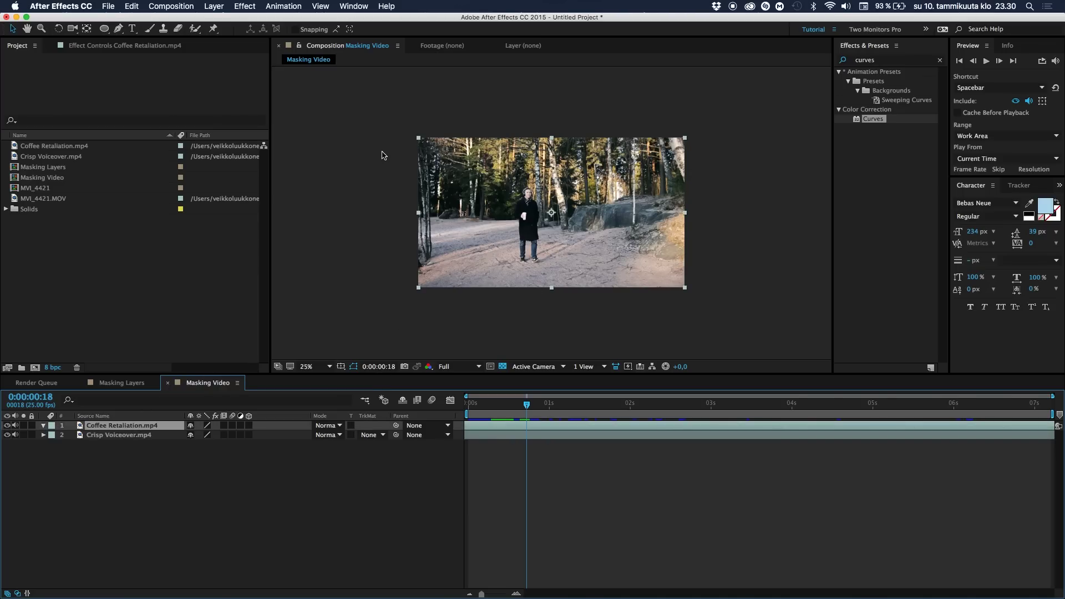
left_click_drag(104, 31, 150, 35)
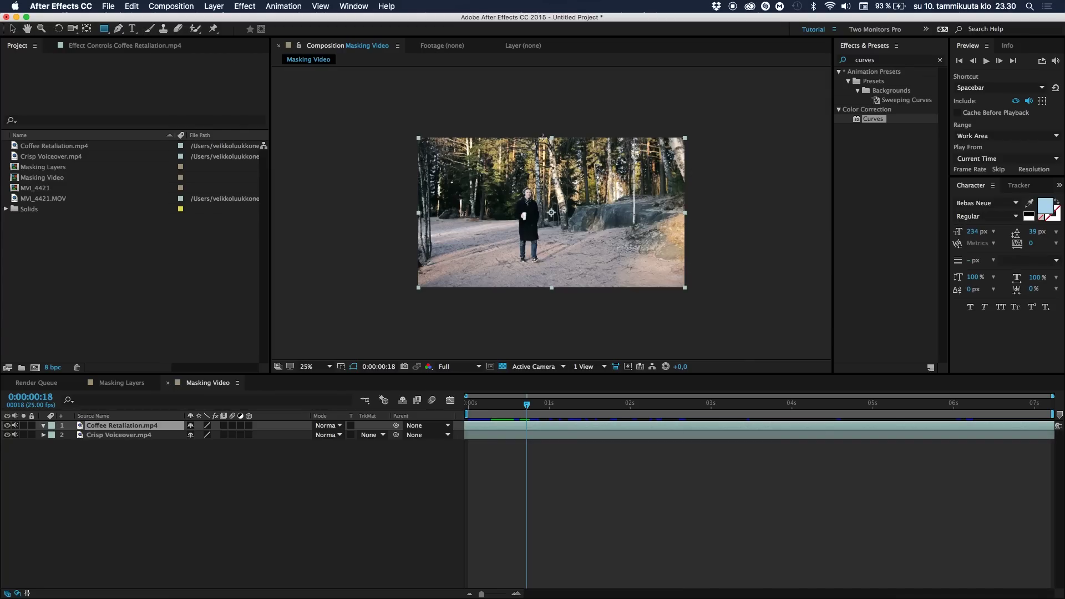
left_click_drag(542, 137, 686, 288)
Step: Nudge Crisp Voiceover left and enlarge it to 127% scale
left_click(125, 455)
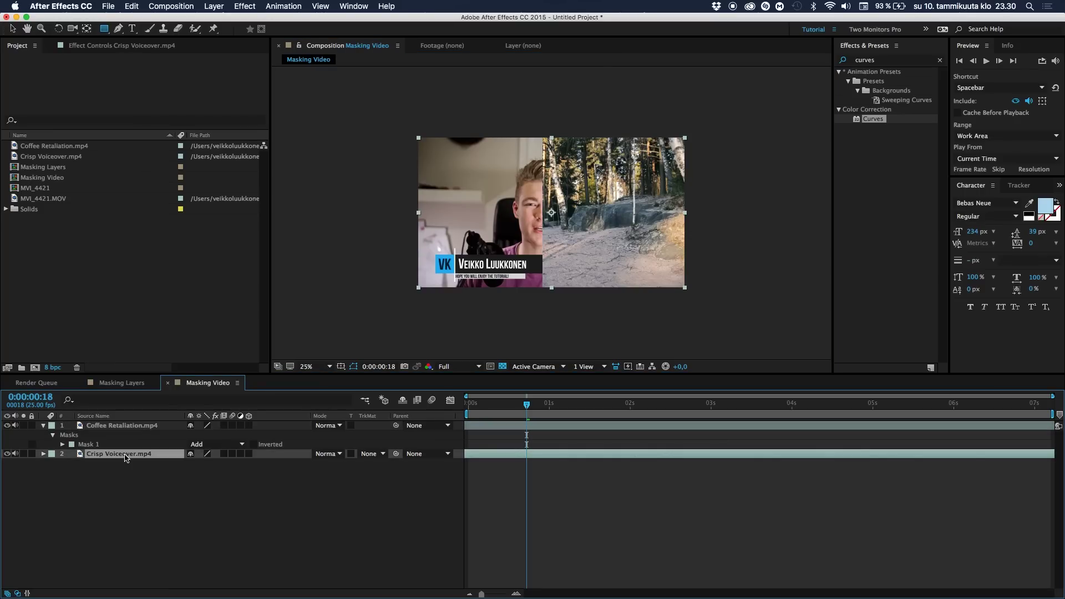
key("shift+Left")
key("shift+Left")
key("shift+Left")
key("shift+Left")
key("shift+Left")
key("shift+Left")
key("shift+Left")
key("shift+Left")
key("shift+Left")
key("shift+Left")
key("shift+Left")
key("shift+Left")
key("shift+Left")
key("shift+Left")
key("shift+Left")
key("shift+Left")
key("shift+Left")
key("shift+Left")
key("shift+Left")
key("shift+Left")
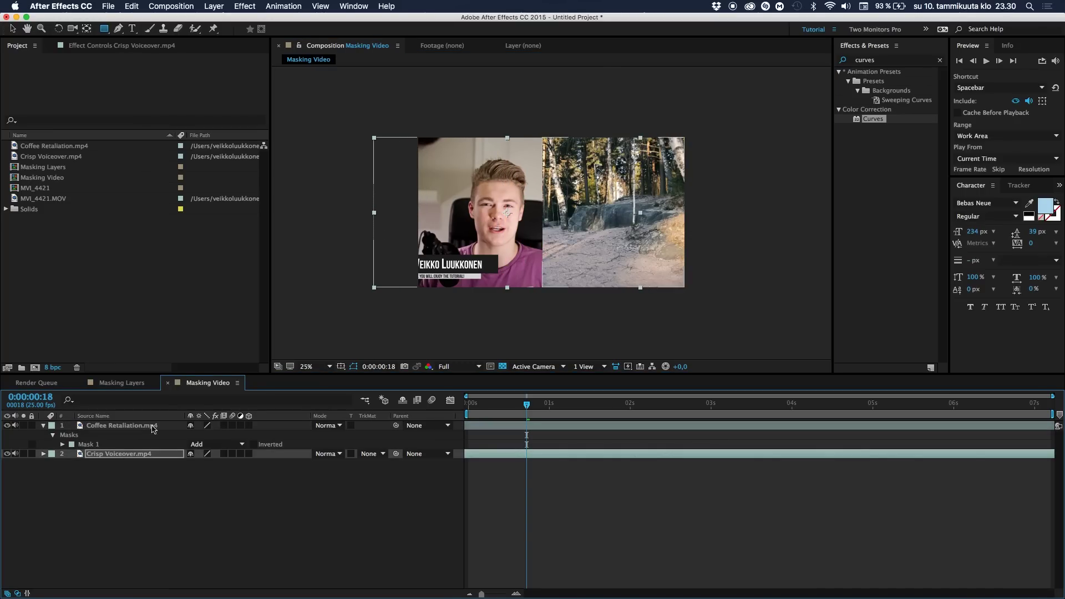
left_click(302, 497)
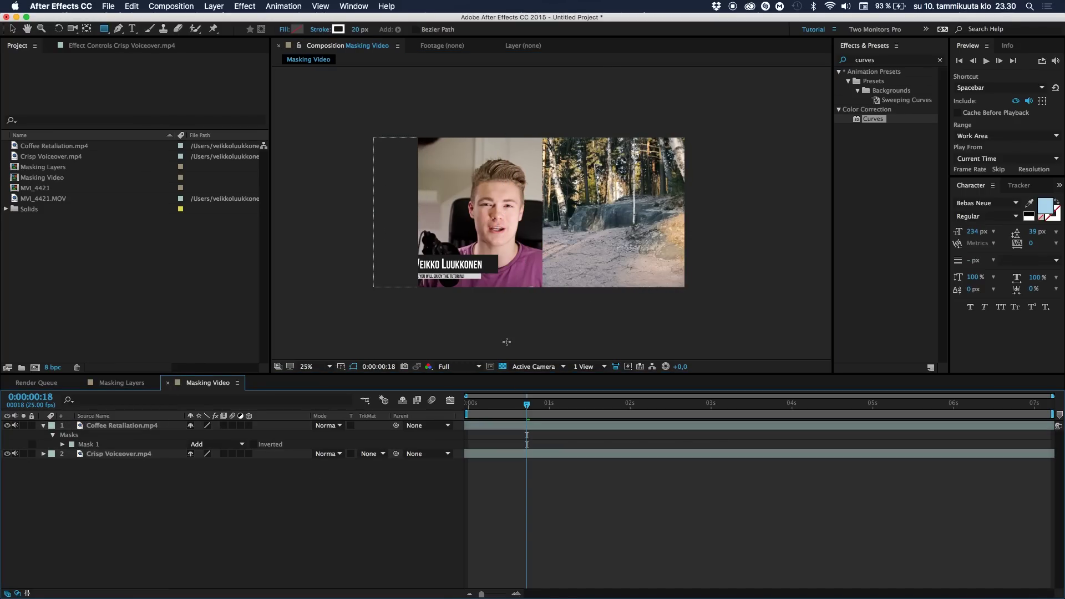
left_click(127, 455)
key("shift+Left")
key("shift+Left")
key("shift+Left")
key("shift+Left")
key("s")
left_click_drag(204, 463, 214, 463)
Step: Fine-tune Crisp Voiceover's horizontal position with arrow nudges and cue the playhead to 0:00:01:01
left_click(288, 489)
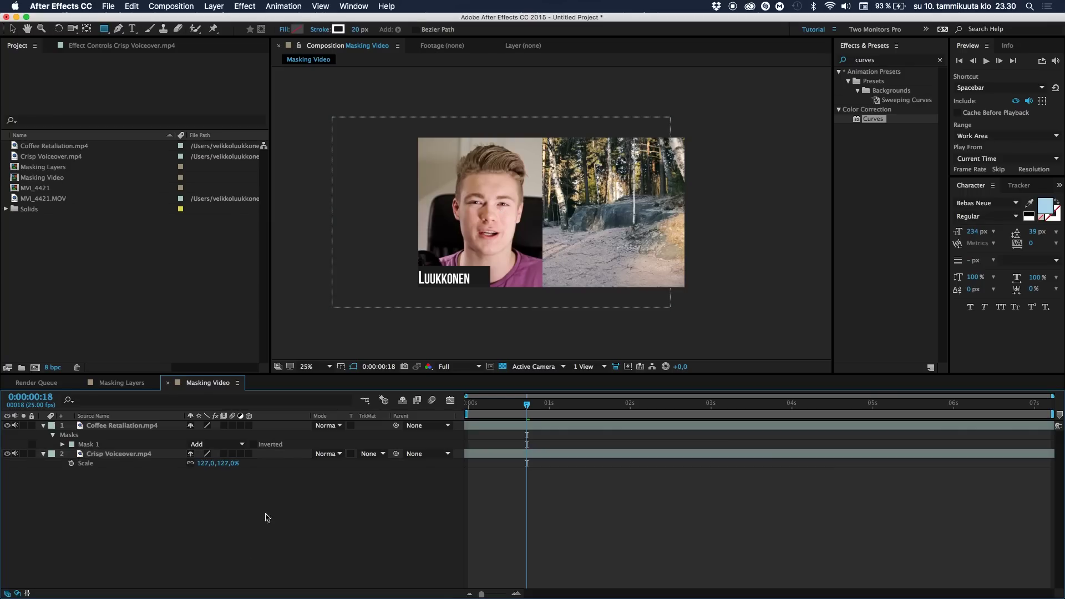
key("v")
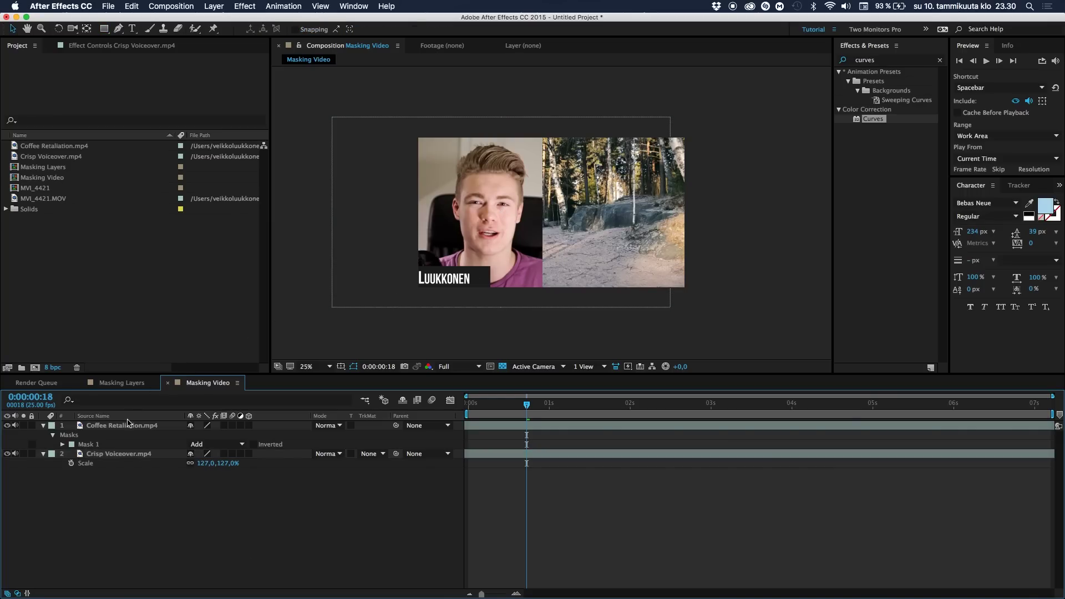
left_click(127, 453)
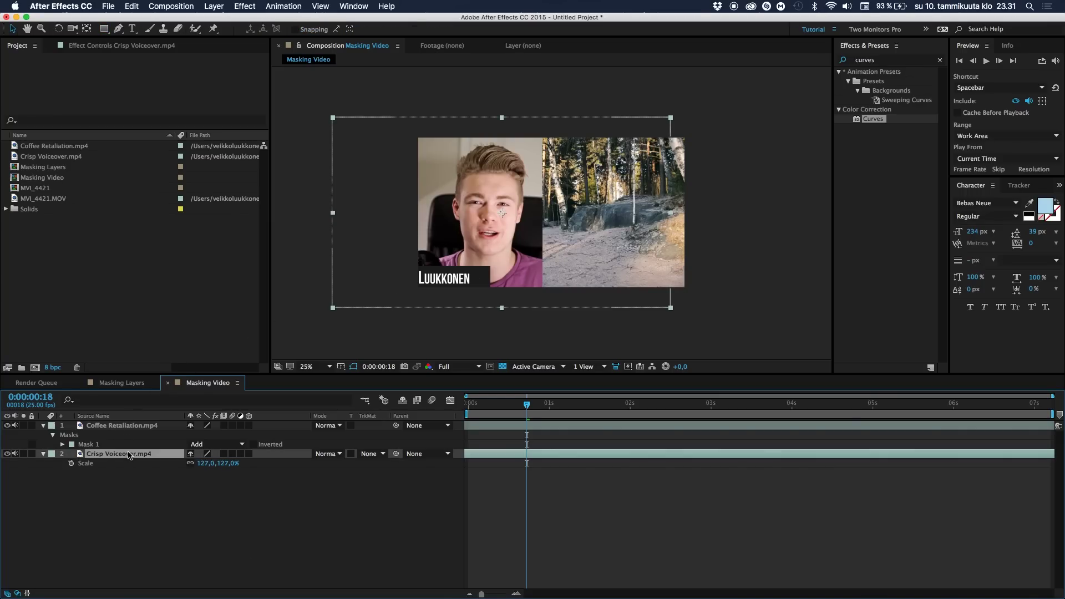
key("Right")
key("Right")
key("Right")
key("Right")
key("Right")
key("Right")
key("Right")
key("Right")
key("Right")
key("Right")
key("Right")
key("Right")
key("Right")
key("Right")
key("Right")
key("Right")
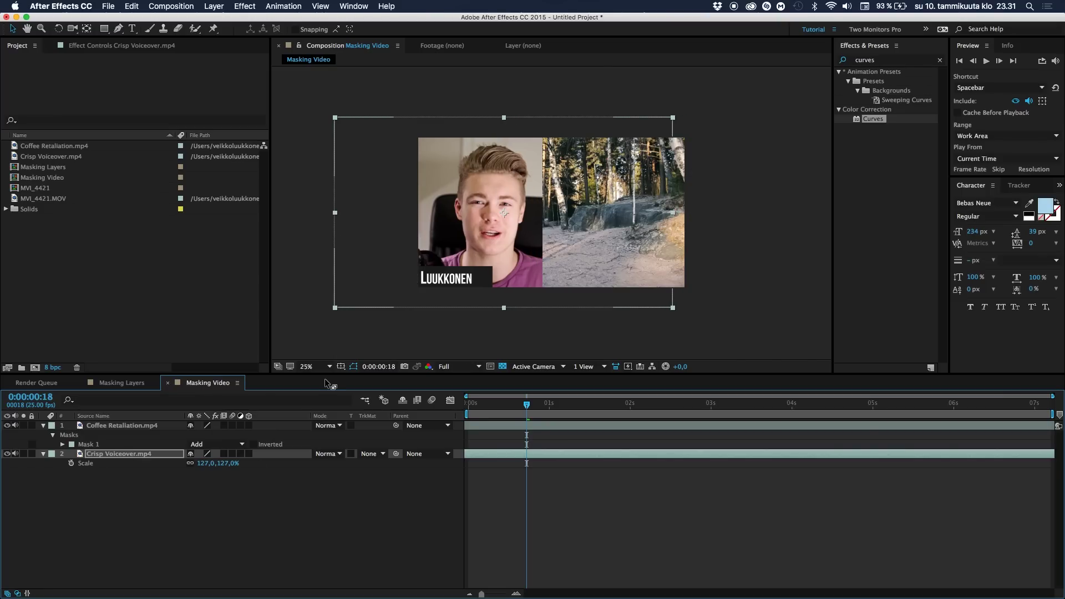
key("shift+Right")
key("shift+Right")
key("shift+Right")
key("shift+Right")
key("shift+Right")
key("shift+Right")
key("shift+Right")
key("shift+Right")
key("shift+Right")
key("shift+Right")
key("shift+Right")
key("shift+Right")
key("shift+Right")
key("shift+Right")
key("shift+Right")
key("shift+Right")
key("shift+Right")
key("shift+Right")
key("shift+Right")
key("shift+Right")
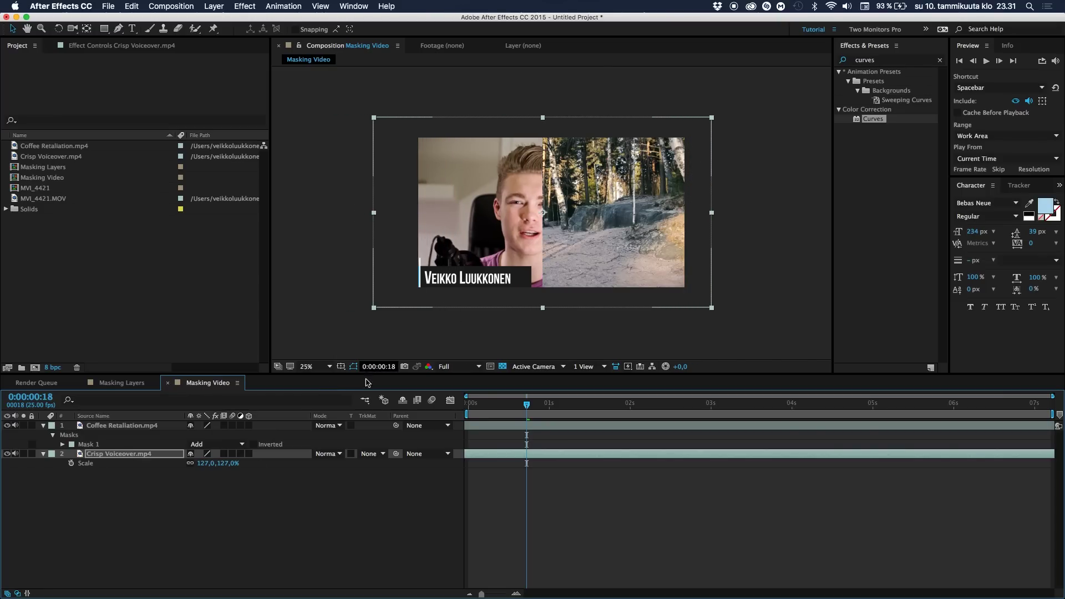
key("shift+Left")
key("shift+Left")
key("shift+Left")
key("shift+Left")
key("shift+Left")
key("shift+Left")
key("shift+Left")
key("shift+Left")
key("shift+Left")
key("shift+Left")
key("shift+Left")
key("shift+Left")
key("shift+Left")
key("shift+Left")
key("shift+Left")
key("shift+Left")
key("shift+Left")
key("shift+Left")
key("shift+Left")
key("shift+Left")
key("shift+Left")
key("shift+Left")
key("shift+Left")
key("shift+Left")
key("shift+Left")
key("shift+Left")
key("shift+Left")
key("shift+Left")
left_click(400, 521)
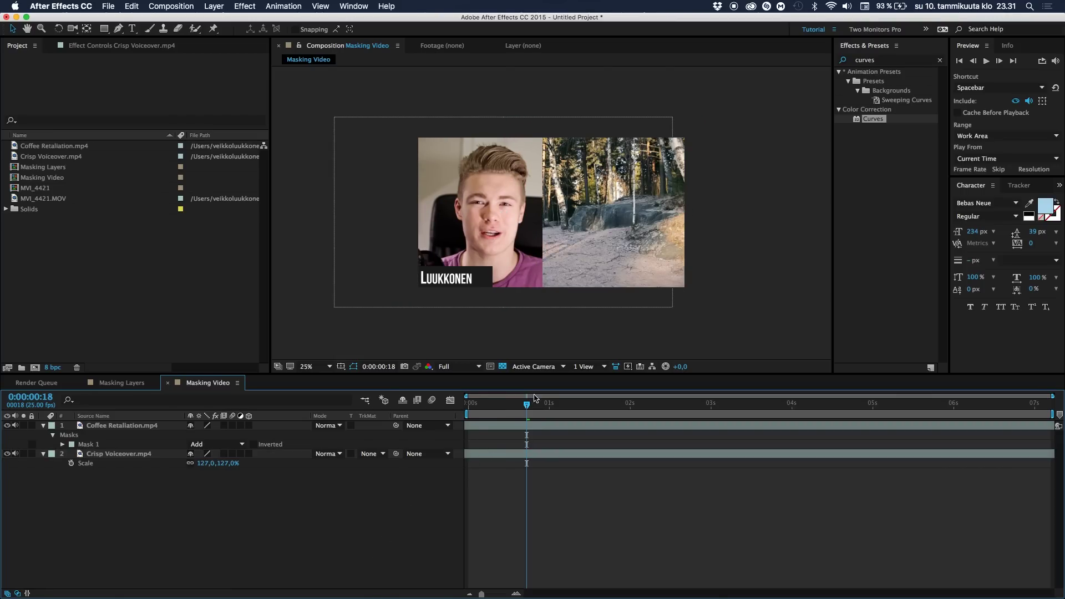
left_click_drag(526, 404, 552, 408)
Step: Slant Mask 1 by dragging its bottom-left corner left and top-left corner right
left_click(599, 216)
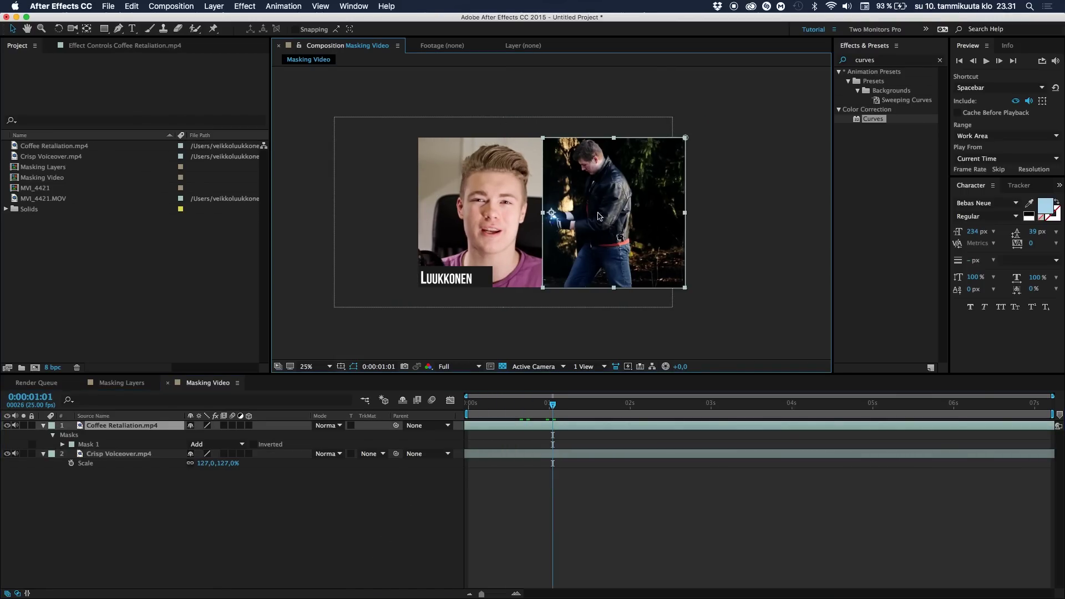
left_click(543, 289)
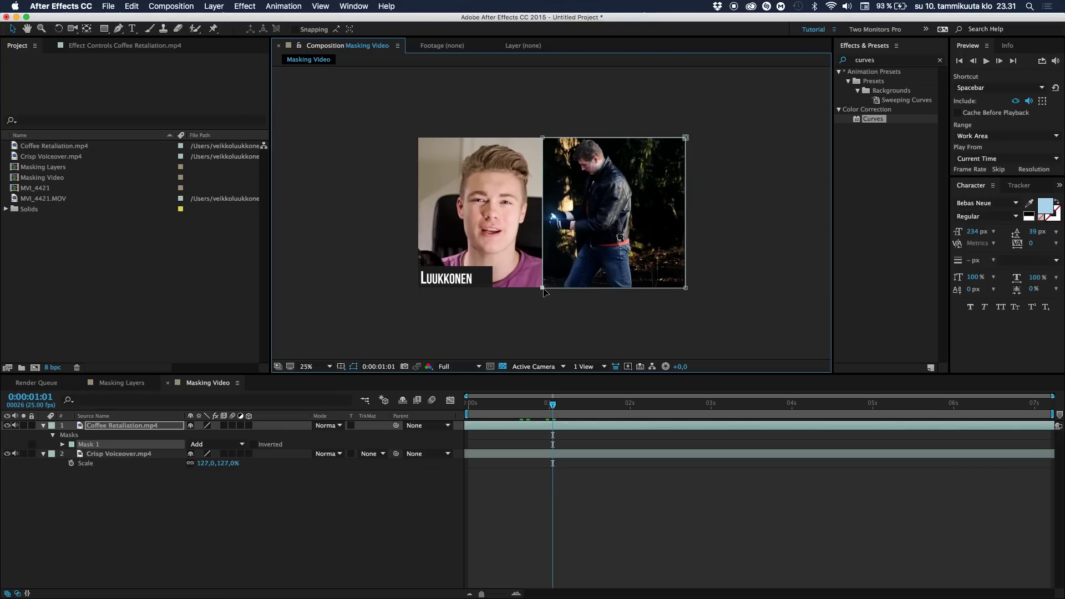
left_click_drag(542, 288, 488, 294)
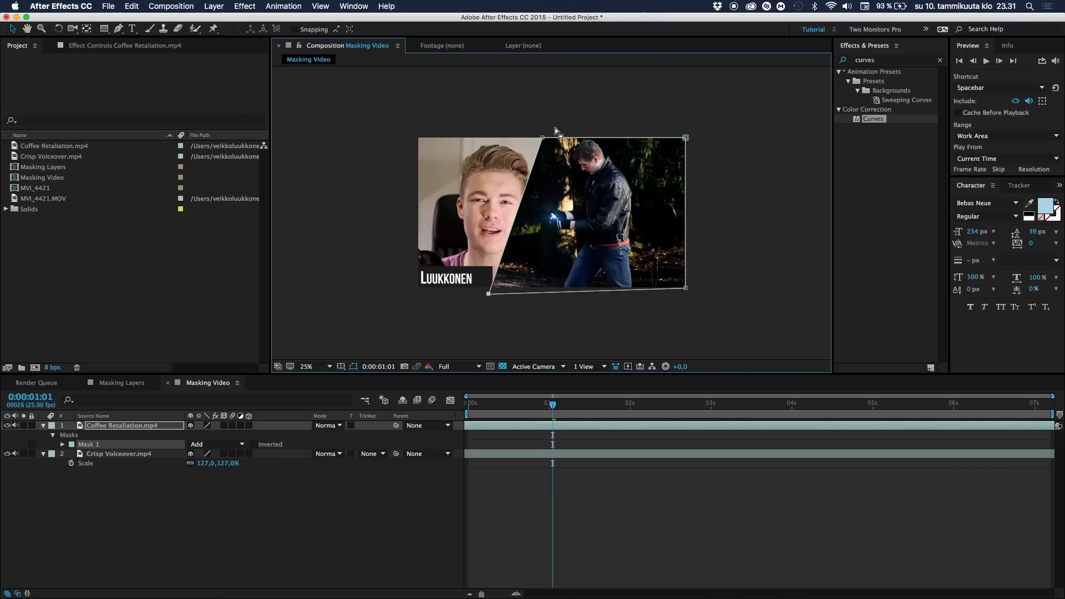
left_click_drag(544, 138, 591, 128)
left_click(341, 516)
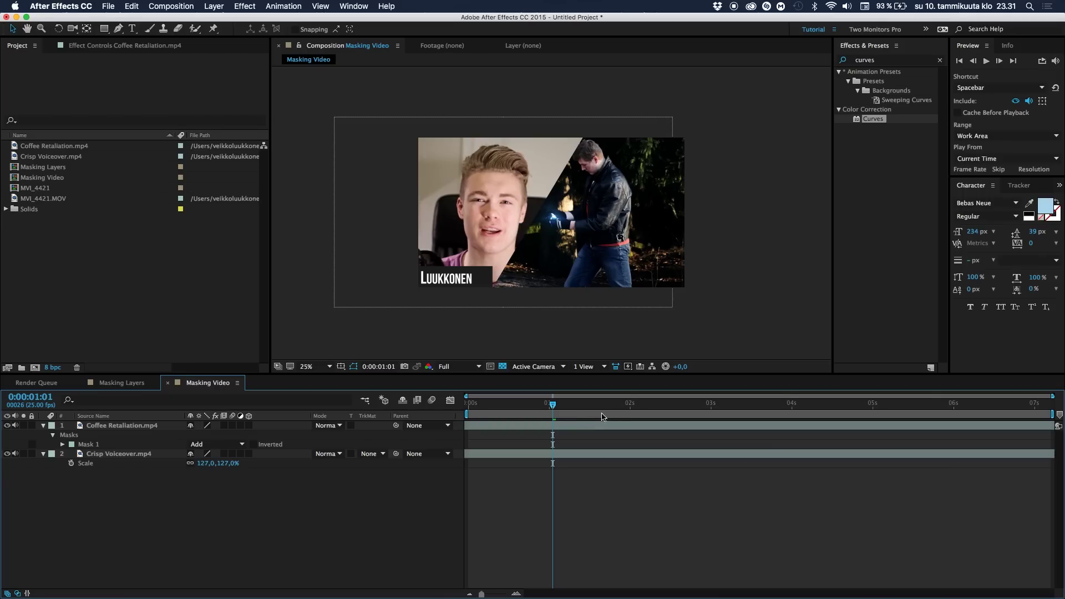
left_click_drag(554, 409, 598, 420)
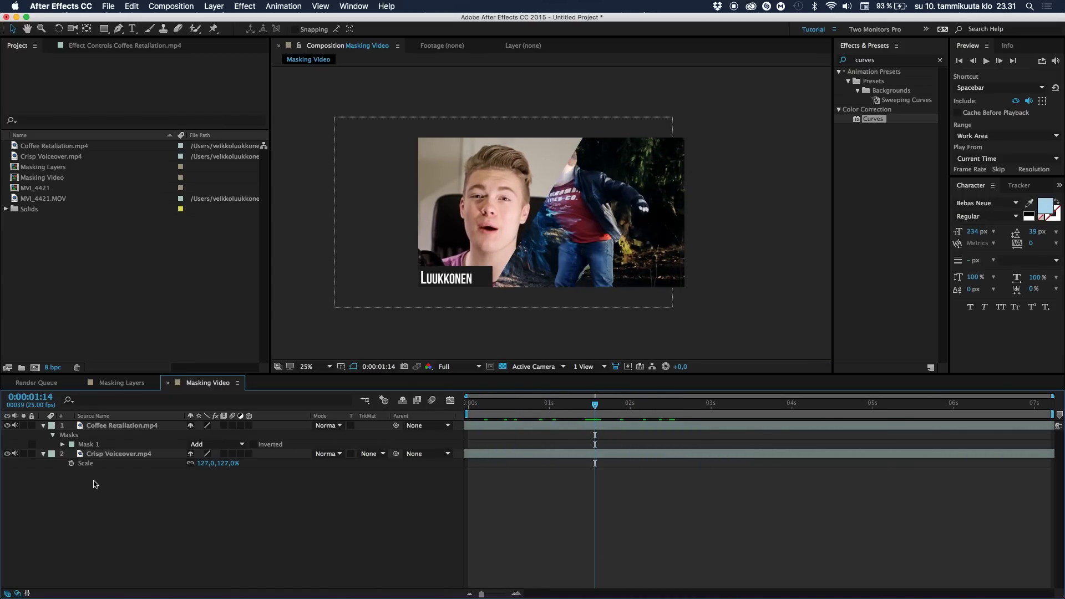
Step: Give the Coffee Retaliation clip's mask a Mask Feather of 161 pixels
left_click(114, 427)
key("f")
left_click_drag(204, 450, 283, 438)
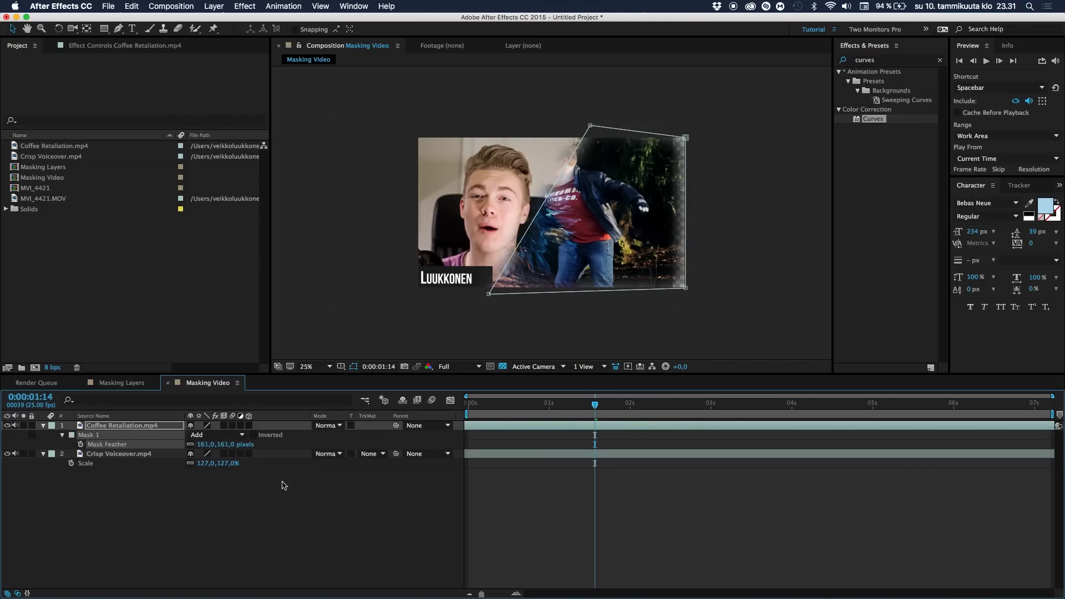
left_click(282, 534)
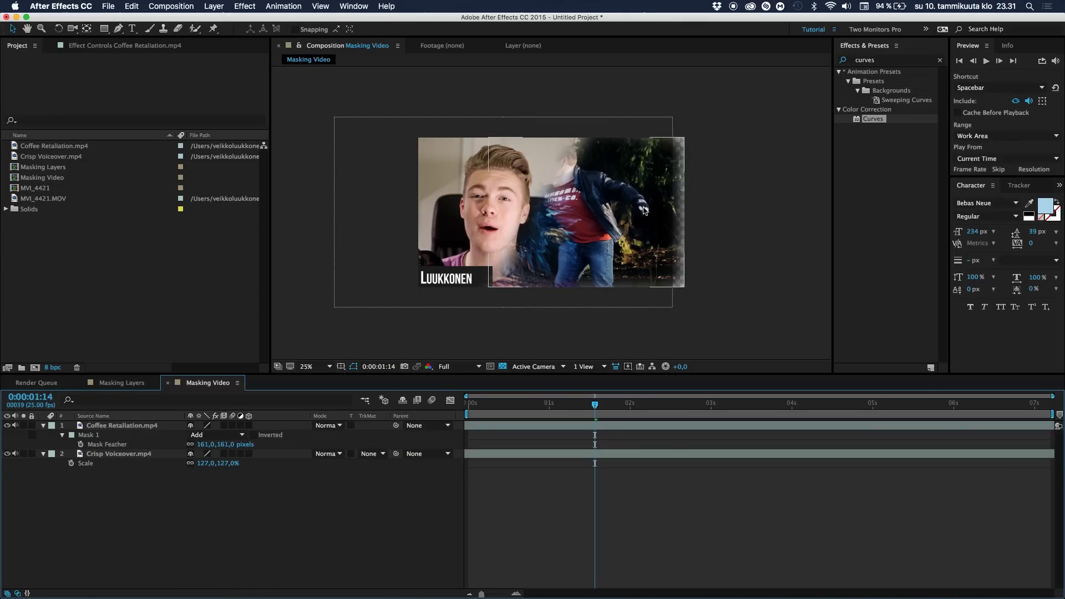
Step: Drag the mask's right corners and diagonal-edge endpoints out beyond the frame edges
left_click(620, 260)
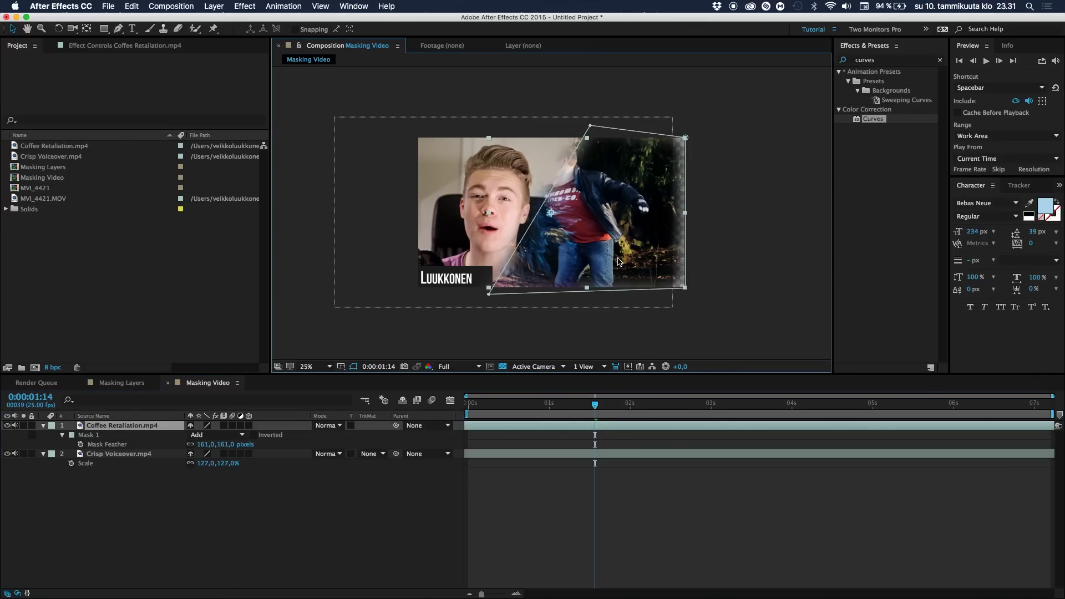
left_click_drag(685, 288, 743, 332)
left_click_drag(685, 137, 741, 68)
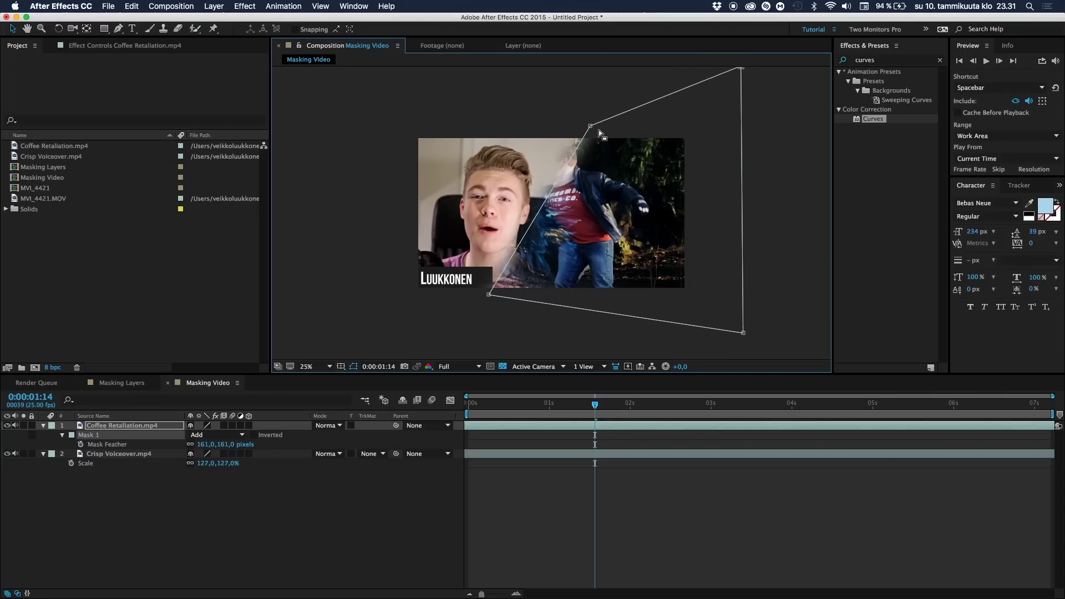
left_click_drag(590, 127, 604, 97)
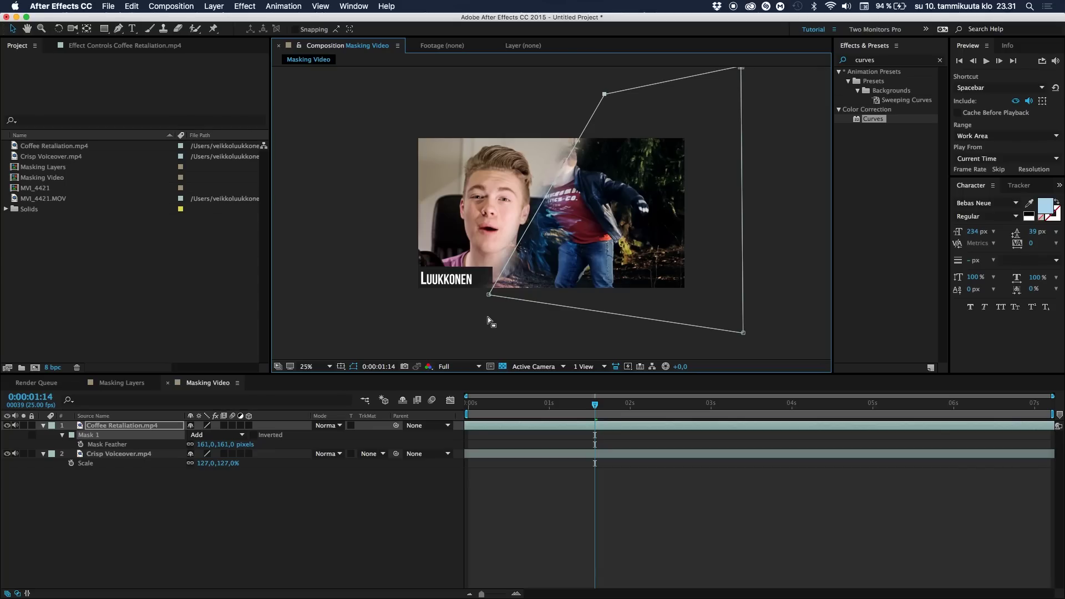
left_click_drag(489, 295, 472, 340)
Step: Mute the sound and preview the feathered split from 0:00:00:00, stopping at 0:00:03:21
left_click(404, 533)
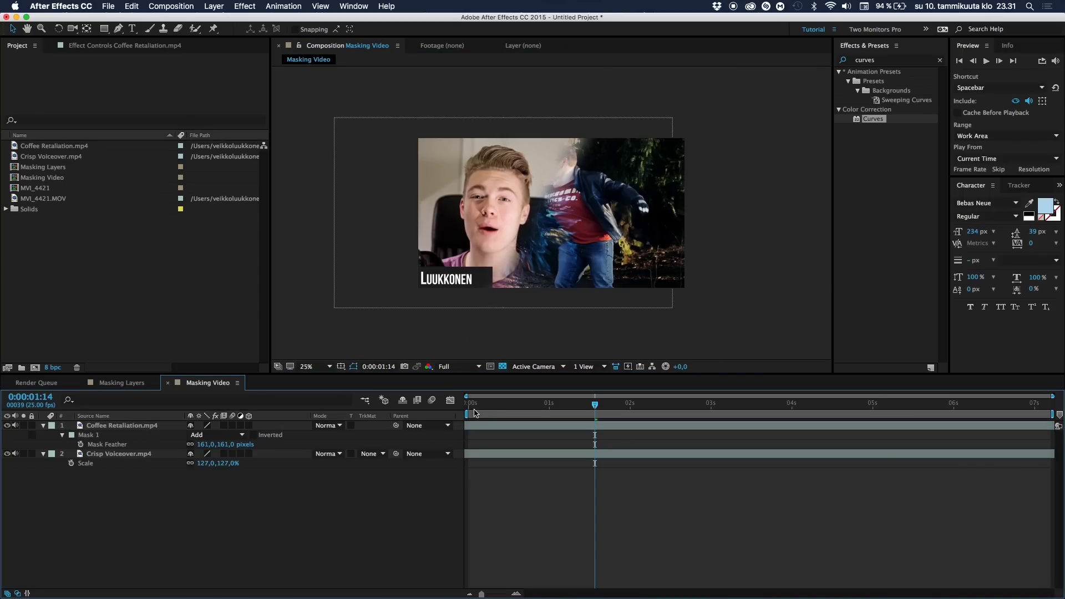
left_click_drag(475, 412, 456, 417)
key("XF86AudioMute")
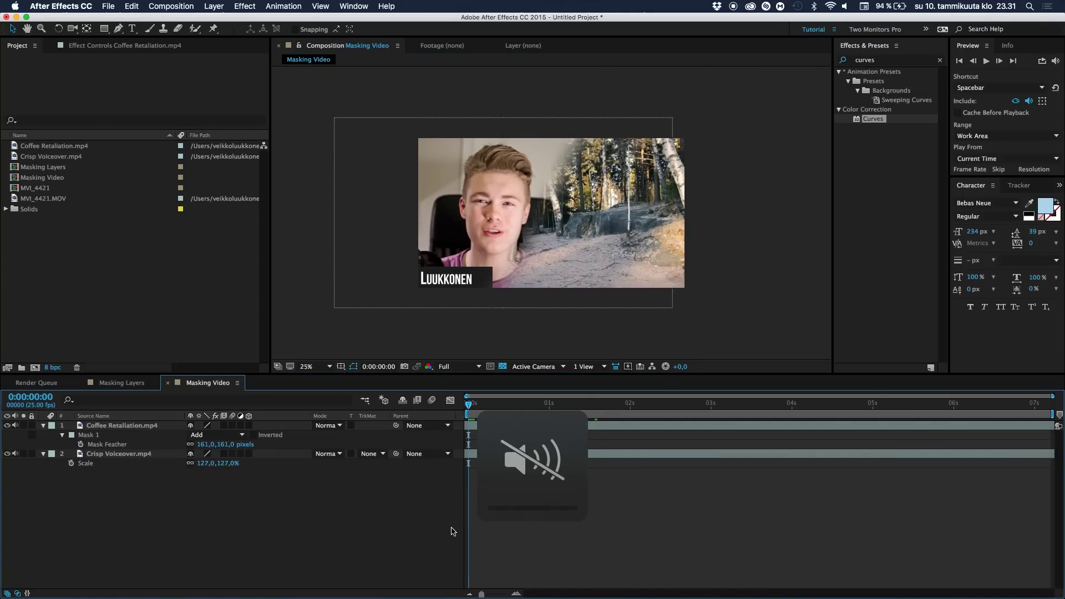
key("space")
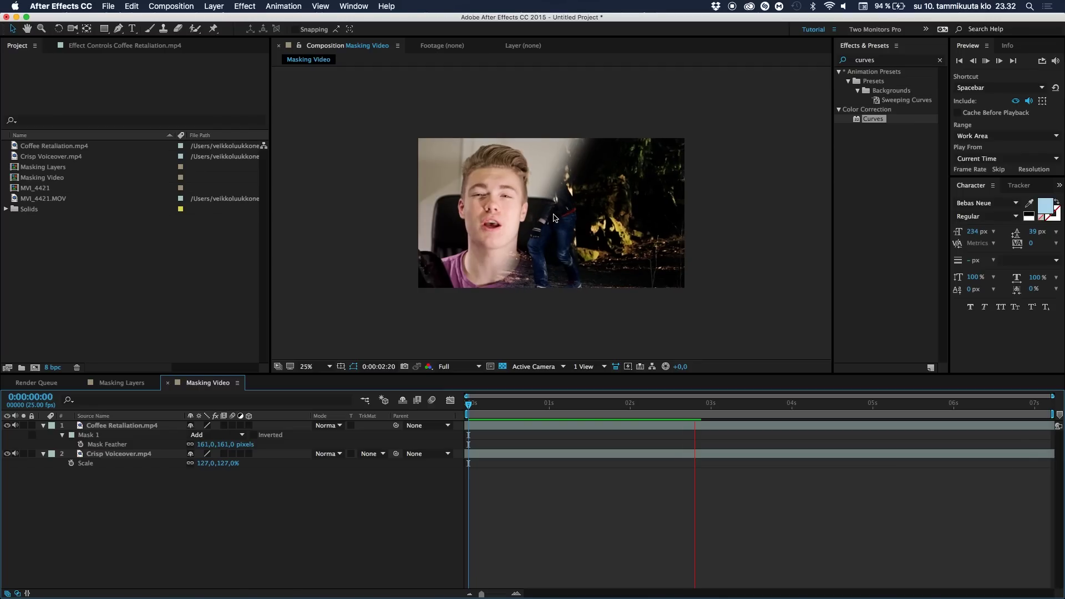
key("space")
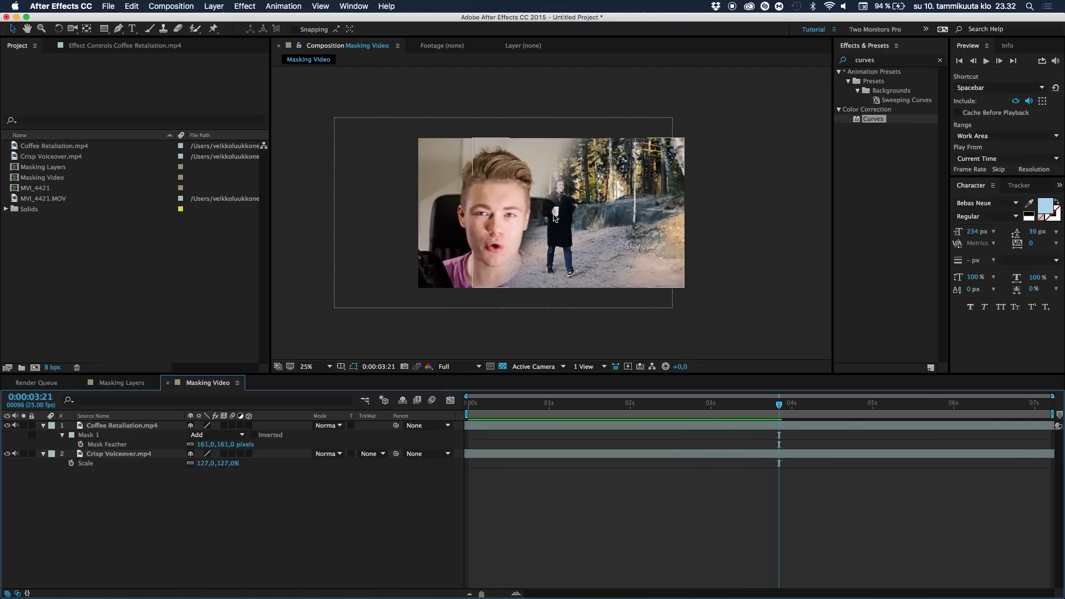